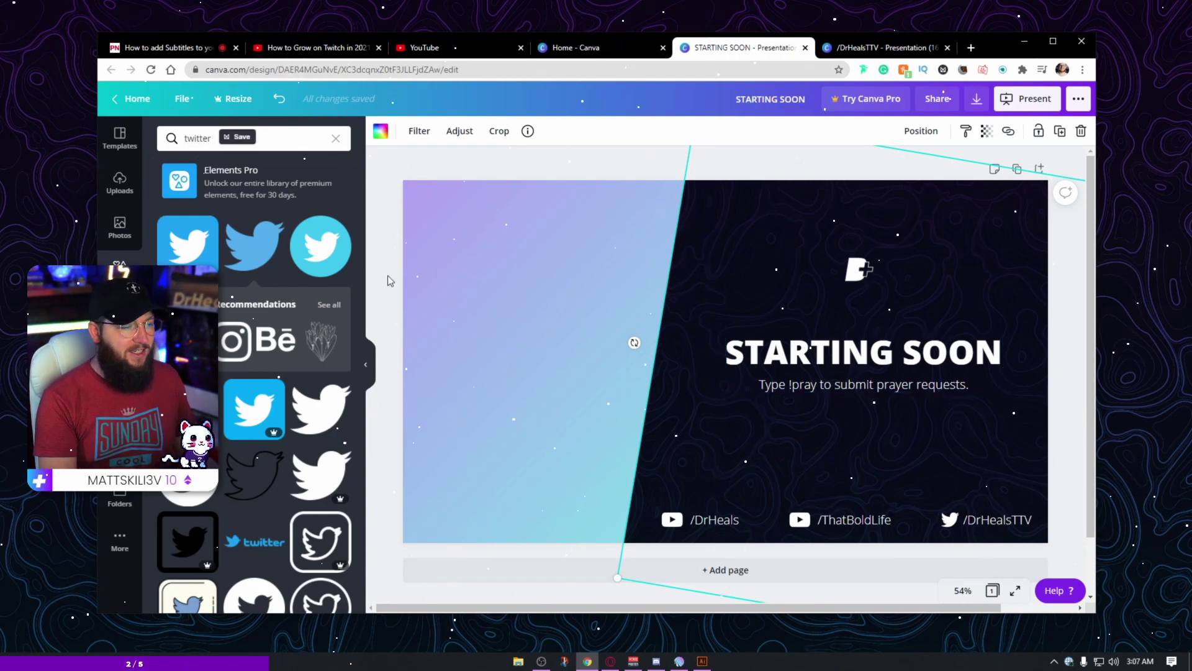
# - Select the gradient shape in the STARTING SOON design
pyautogui.click(422, 274)
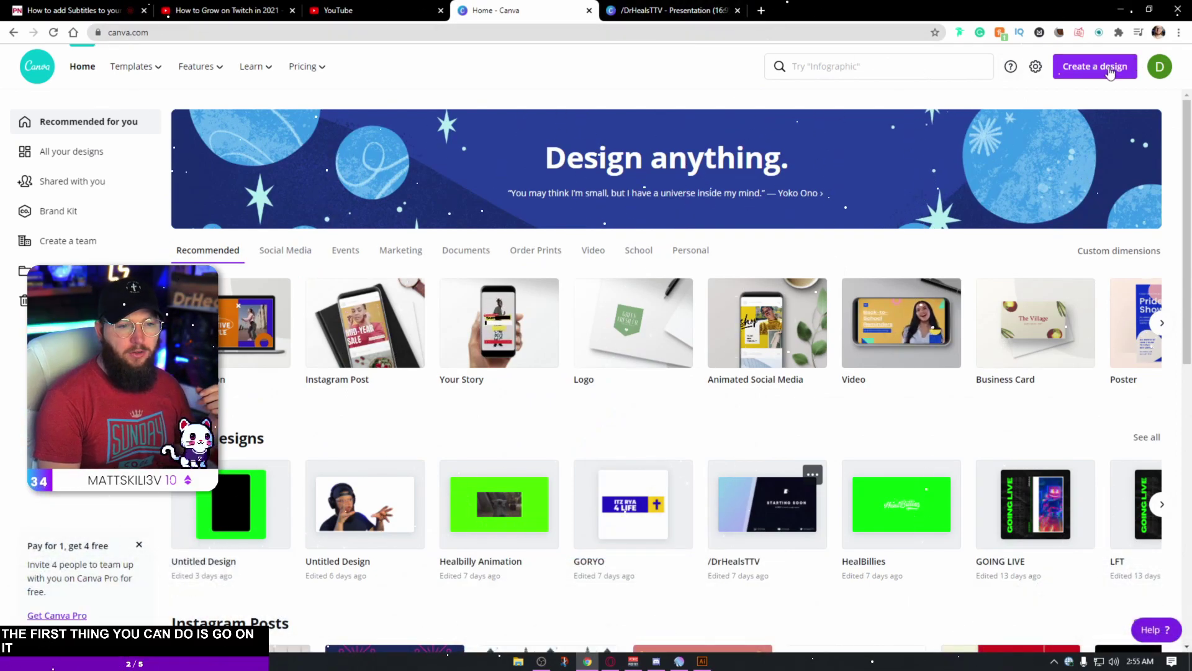
# - Create a new 1920 × 1080 px Presentation design from Create a design
pyautogui.click(1109, 70)
pyautogui.press('super+Down')
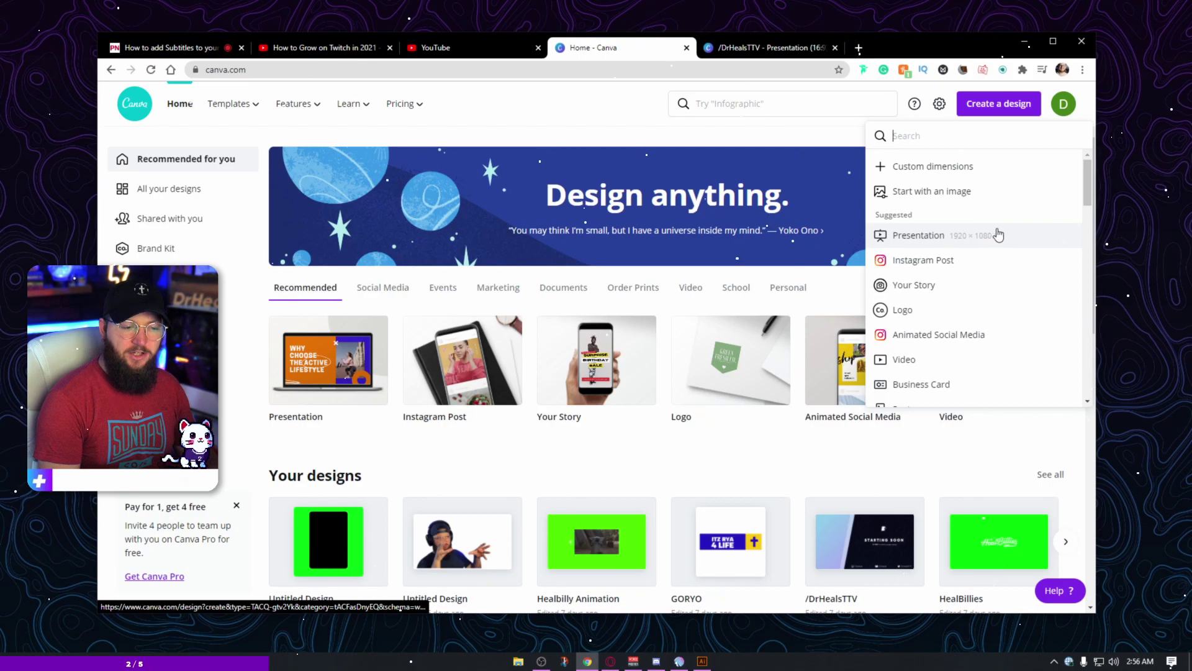
pyautogui.click(942, 241)
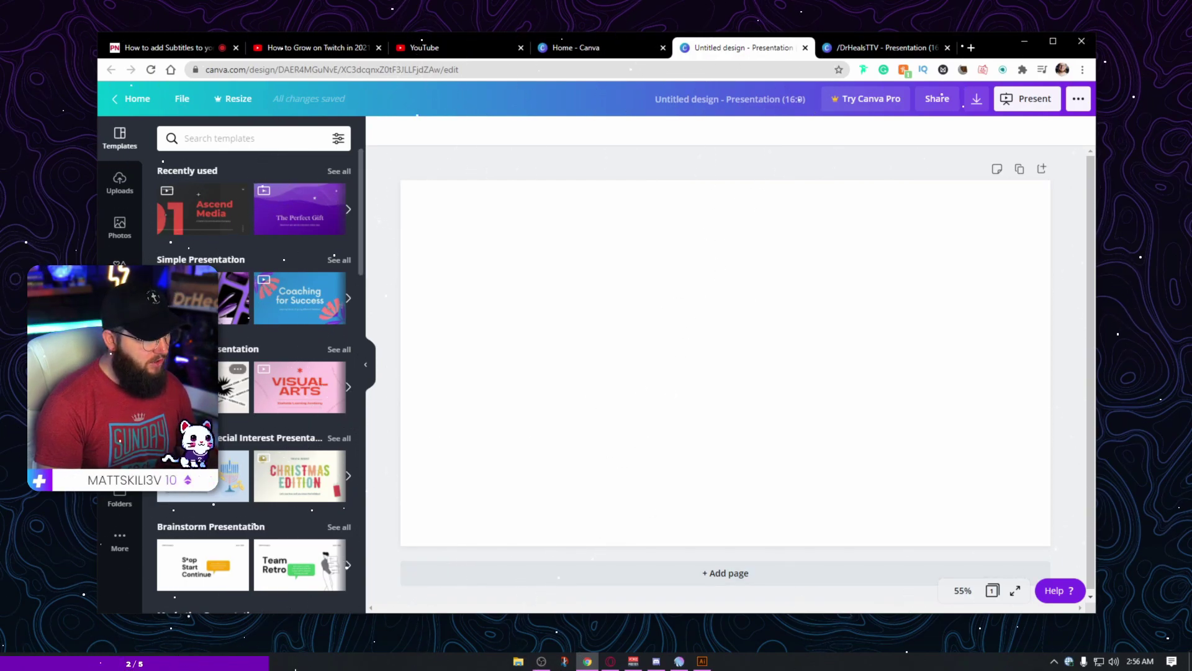
# - Browse Elements down to Frames and list all available frame options
pyautogui.click(119, 267)
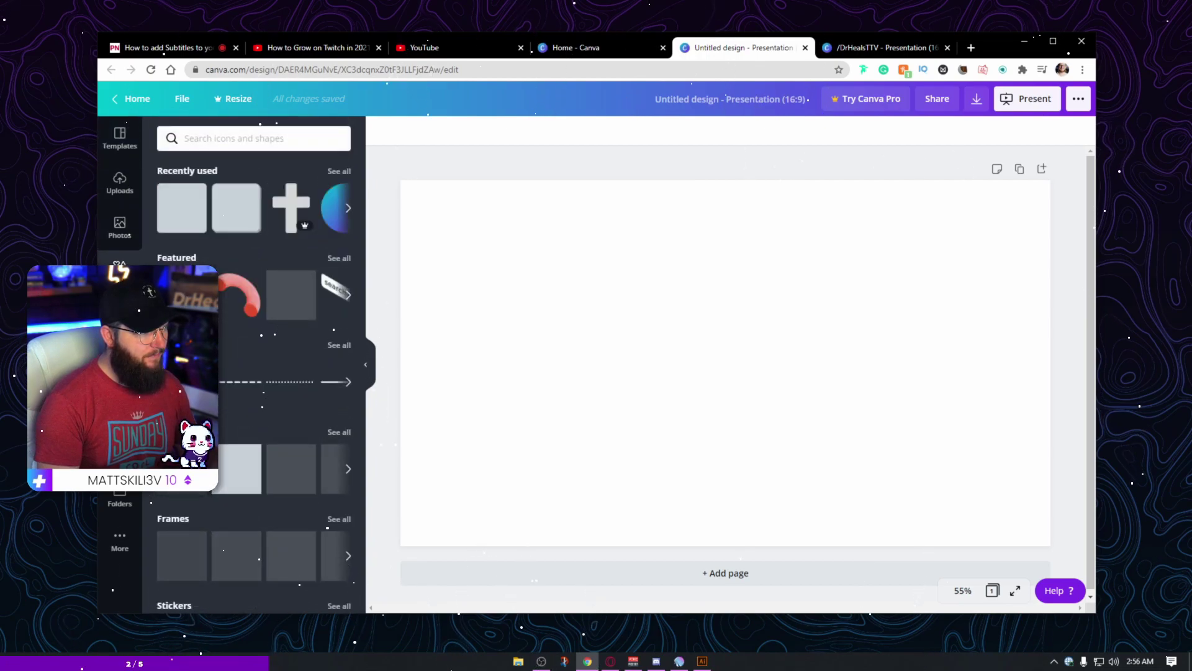
pyautogui.scroll(-1, 339, 330)
pyautogui.scroll(-3, 339, 331)
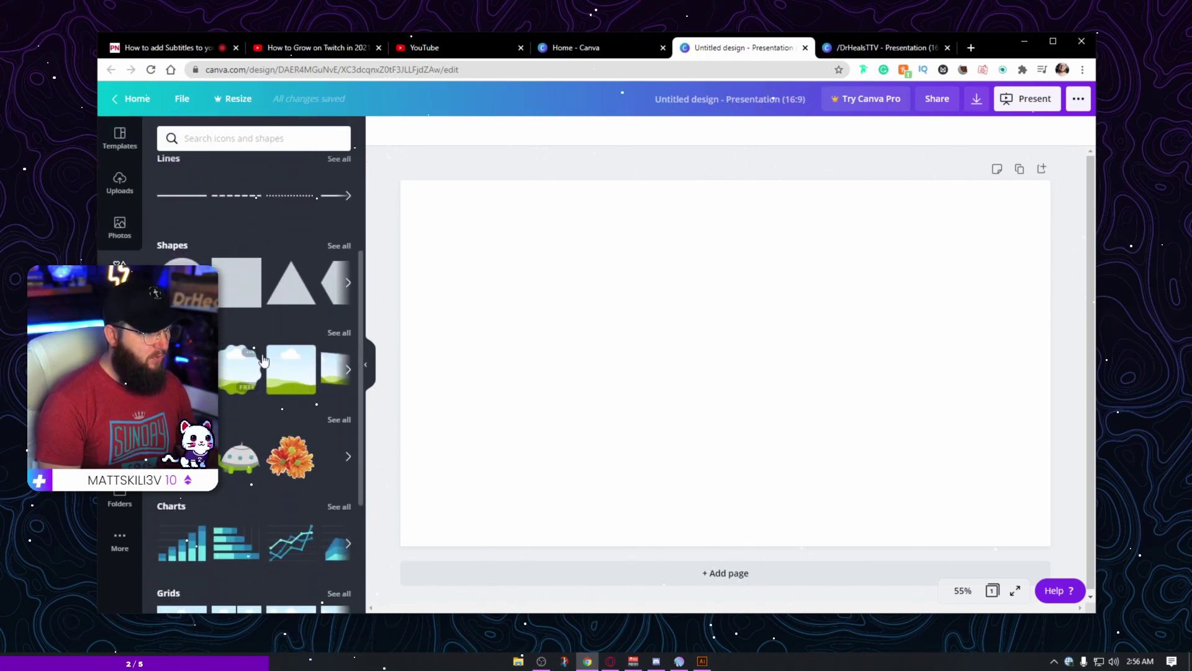
pyautogui.click(340, 334)
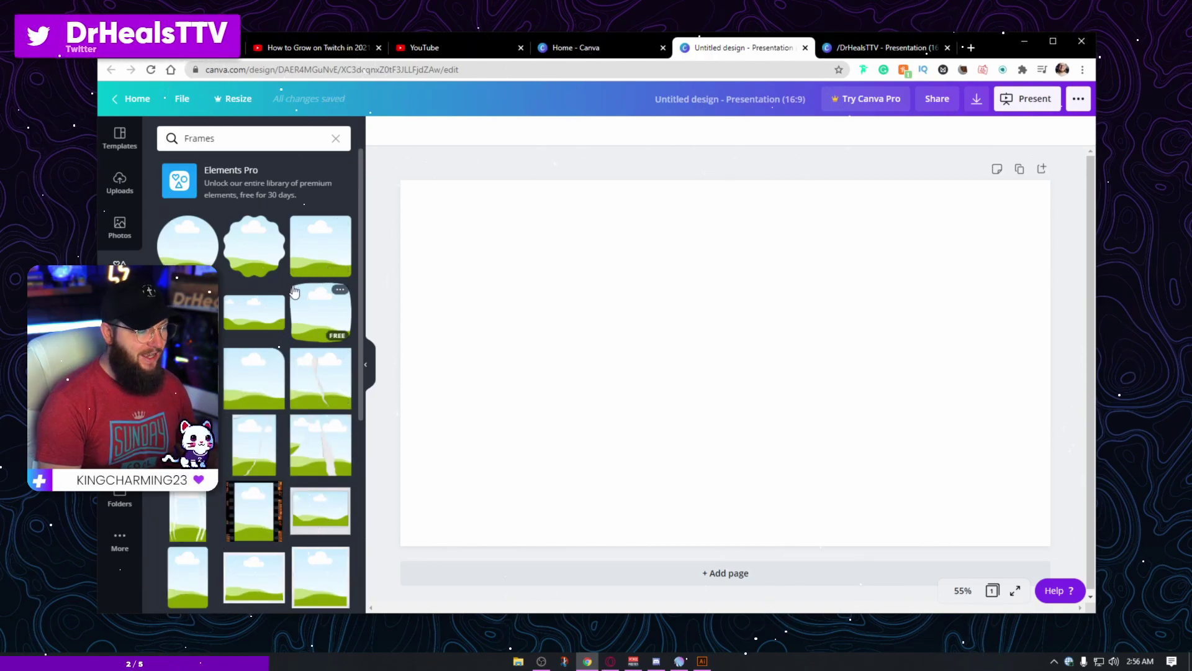
pyautogui.scroll(-8, 242, 458)
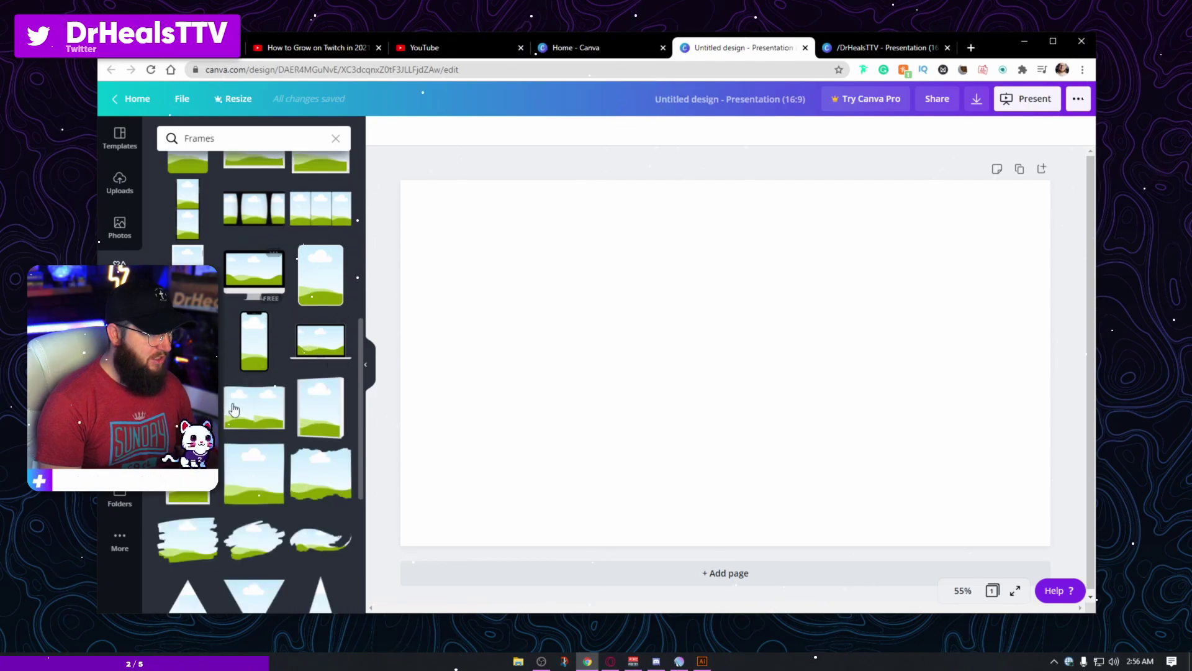
pyautogui.scroll(-4, 248, 472)
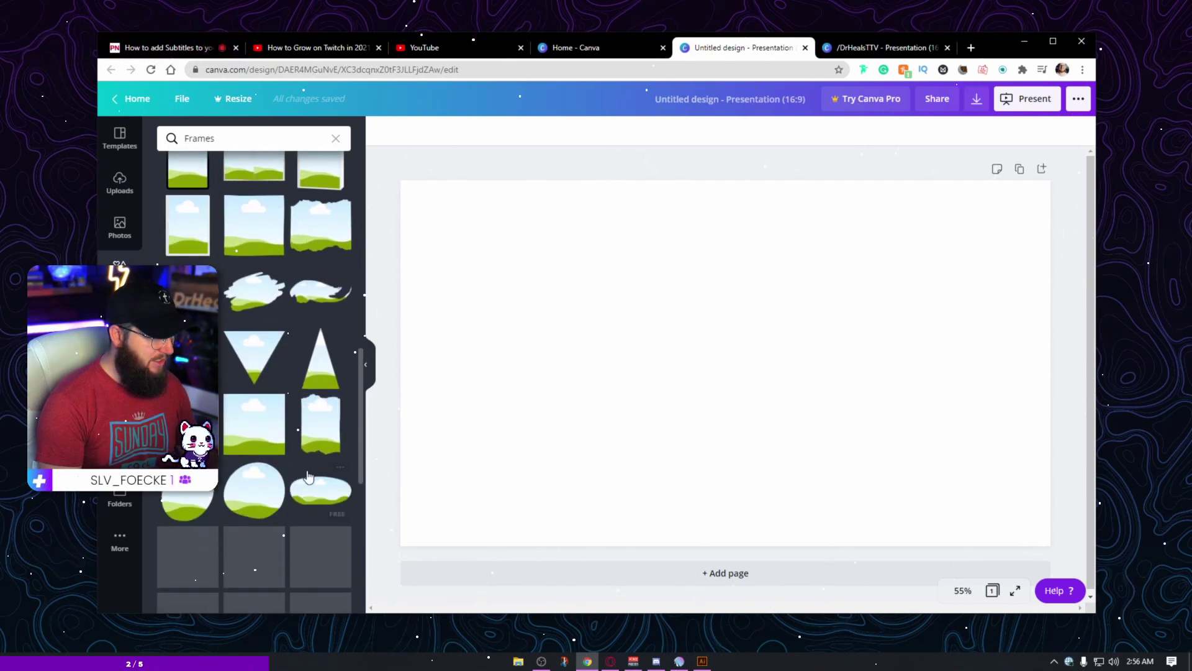
# - Add the square frame and enlarge it beyond the page size
pyautogui.click(257, 422)
pyautogui.moveTo(754, 352); pyautogui.dragTo(791, 338)
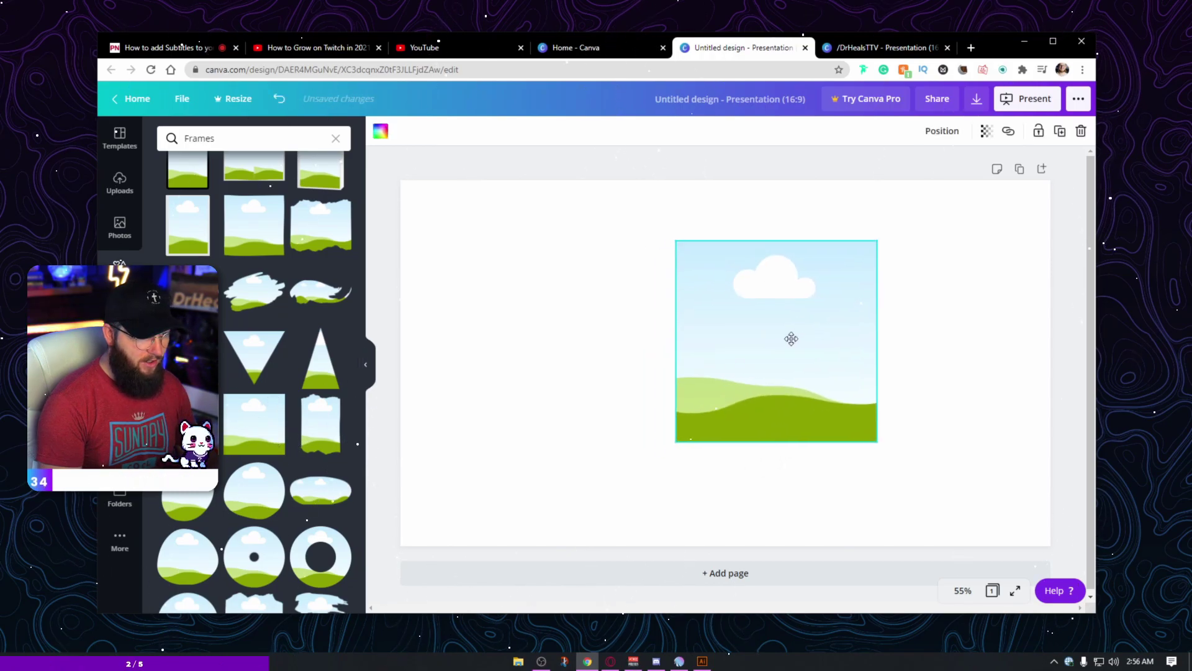
pyautogui.hotkey('ctrl', '-')
pyautogui.hotkey('ctrl', '-')
pyautogui.hotkey('ctrl', '-')
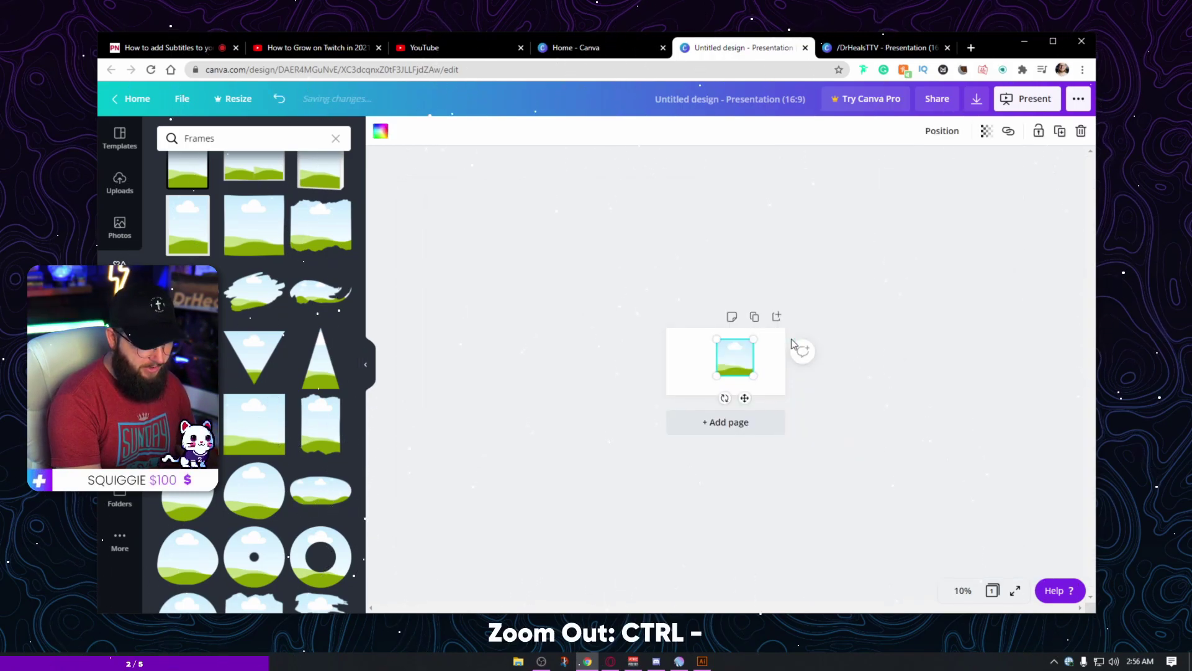
pyautogui.moveTo(753, 339); pyautogui.dragTo(816, 317)
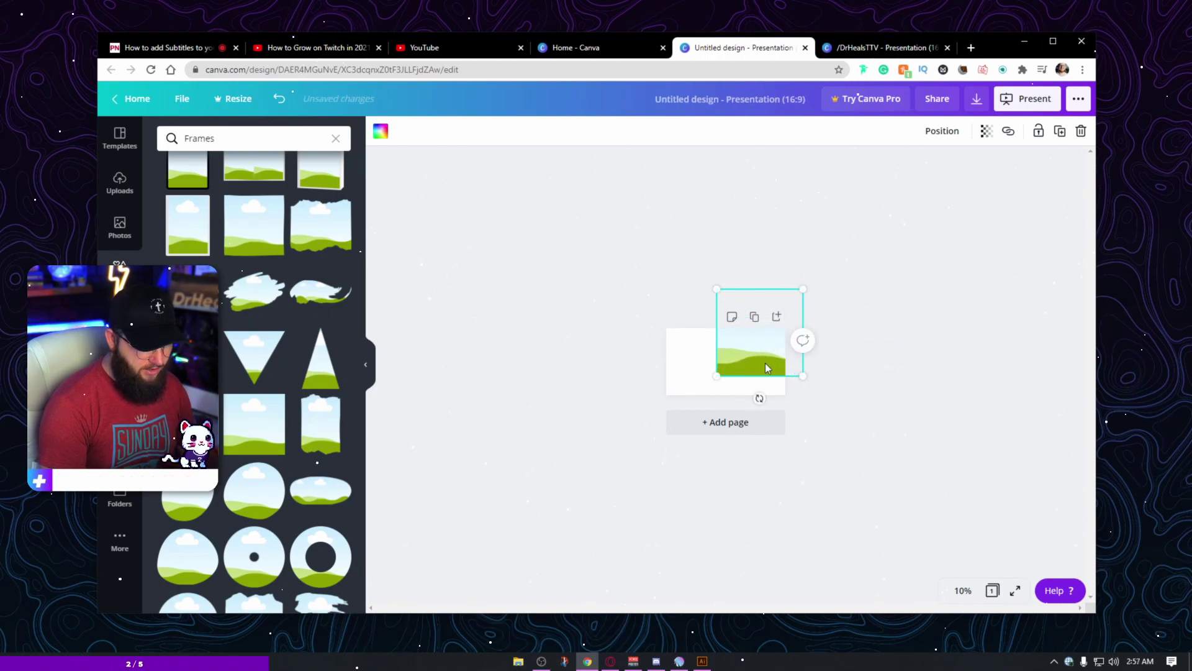
pyautogui.moveTo(768, 365); pyautogui.dragTo(763, 395)
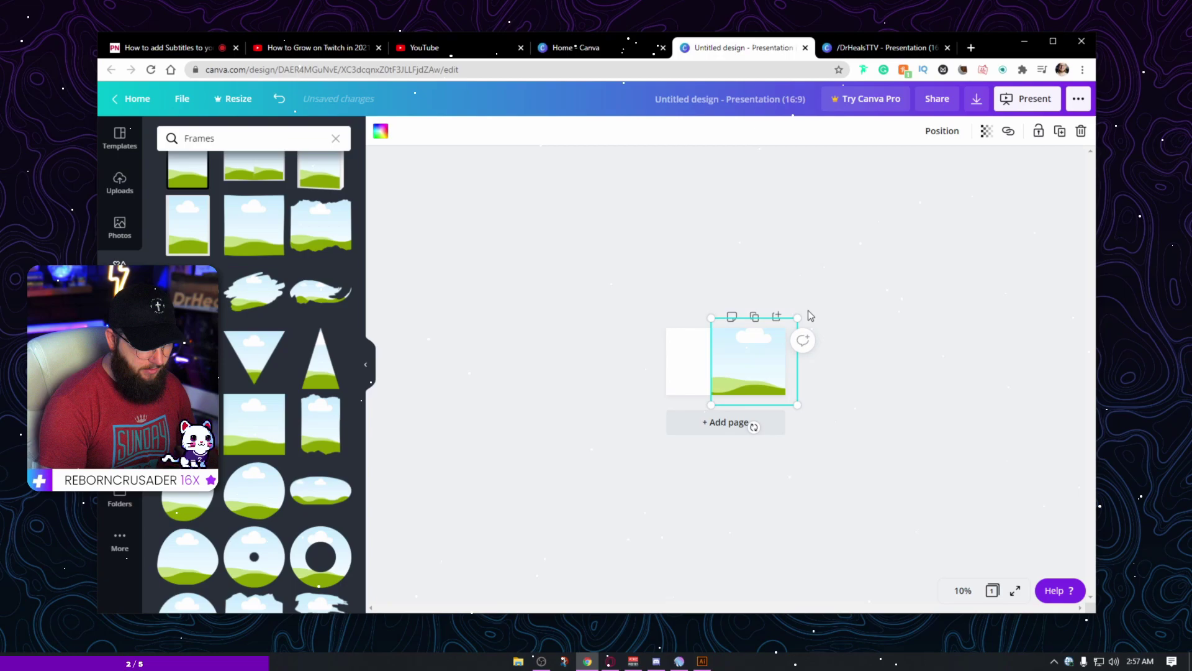
# - Tilt the frame to 10° and position it over the page's right side
pyautogui.moveTo(755, 426)
pyautogui.mouseDown()
pyautogui.moveTo(742, 434)
pyautogui.moveTo(739, 414)
pyautogui.mouseUp()
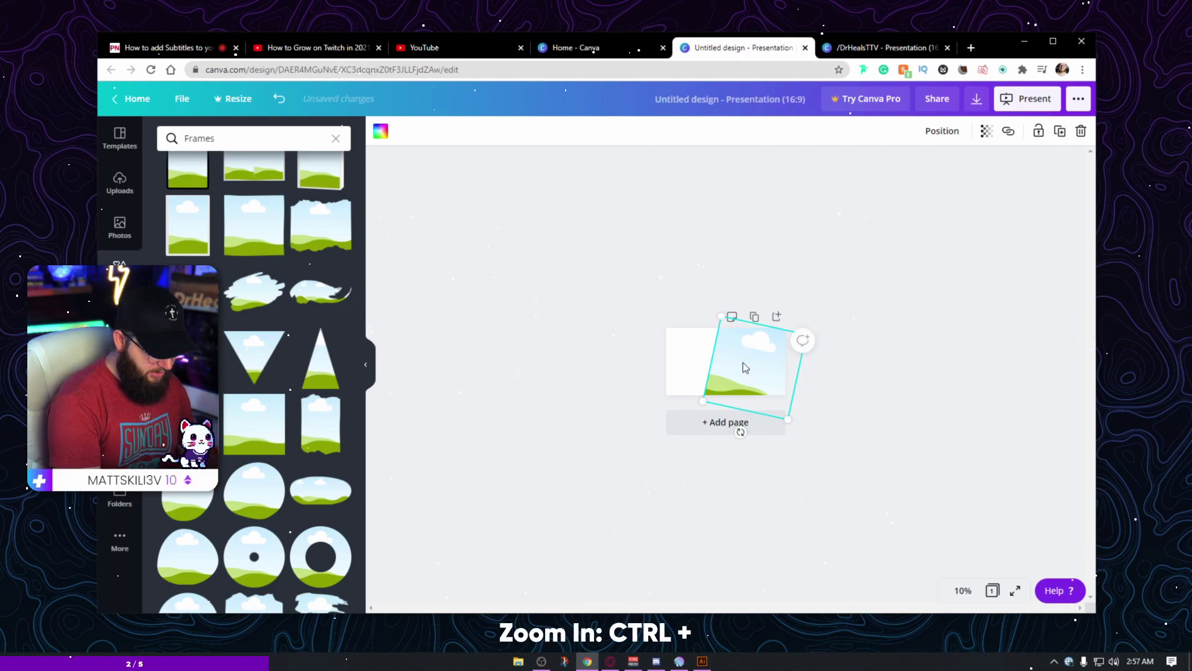
pyautogui.hotkey('ctrl', '+')
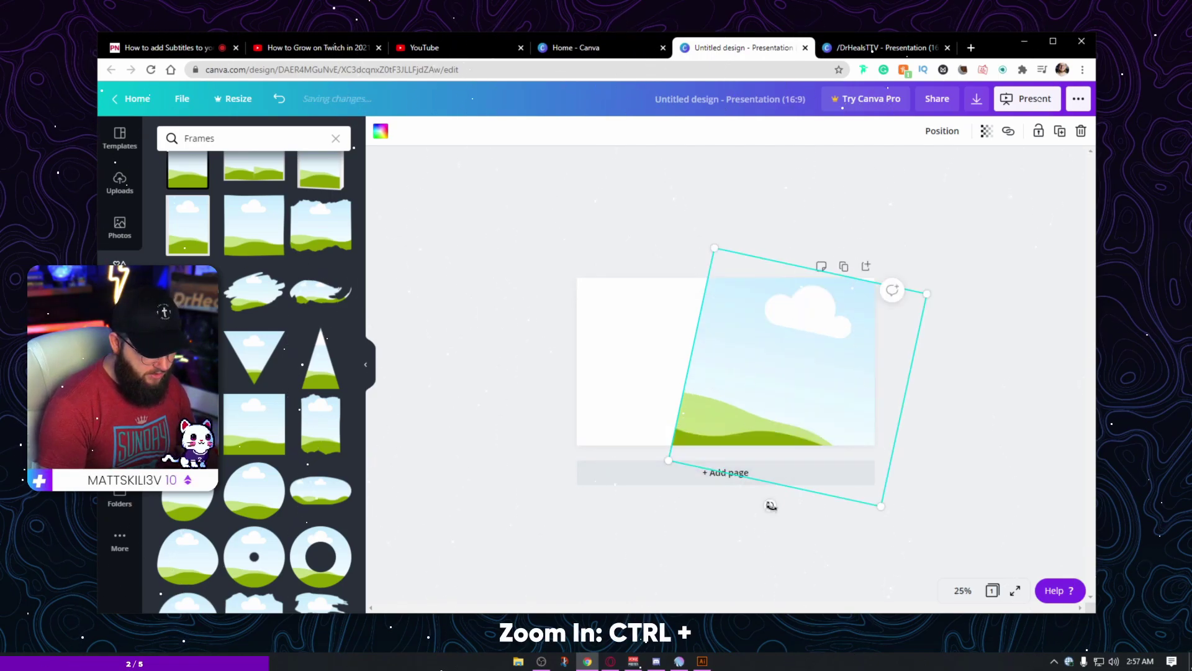
pyautogui.moveTo(770, 503); pyautogui.dragTo(776, 506)
pyautogui.hotkey('ctrl', '+')
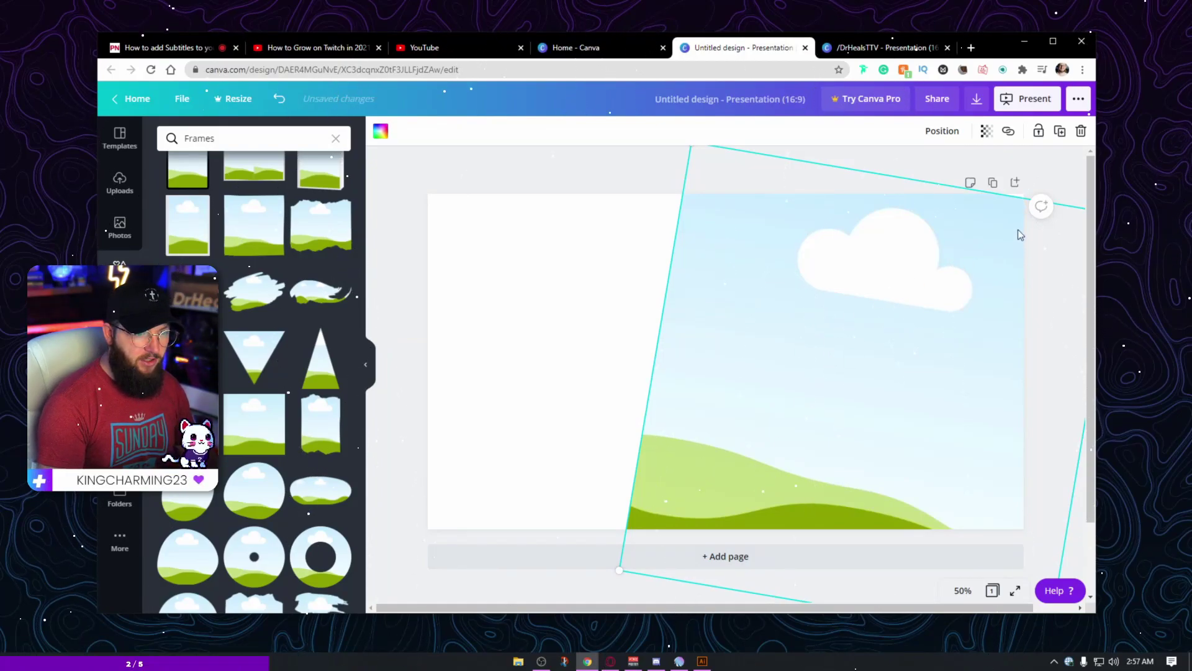
pyautogui.moveTo(967, 267); pyautogui.dragTo(905, 283)
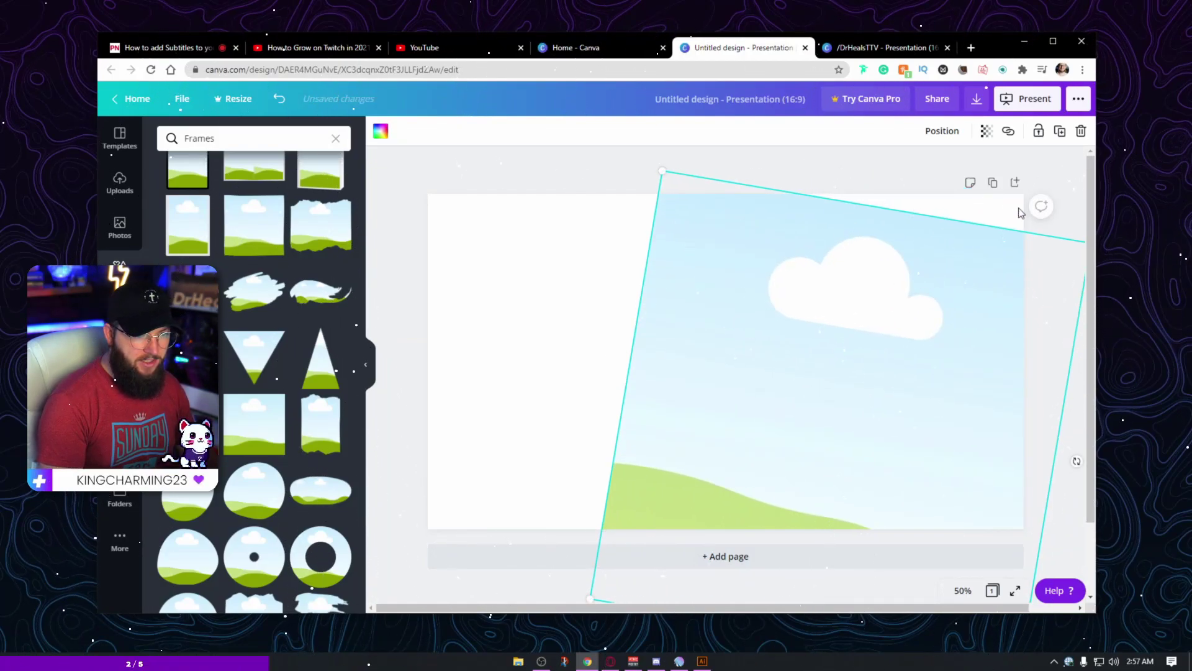
pyautogui.moveTo(978, 267); pyautogui.dragTo(988, 225)
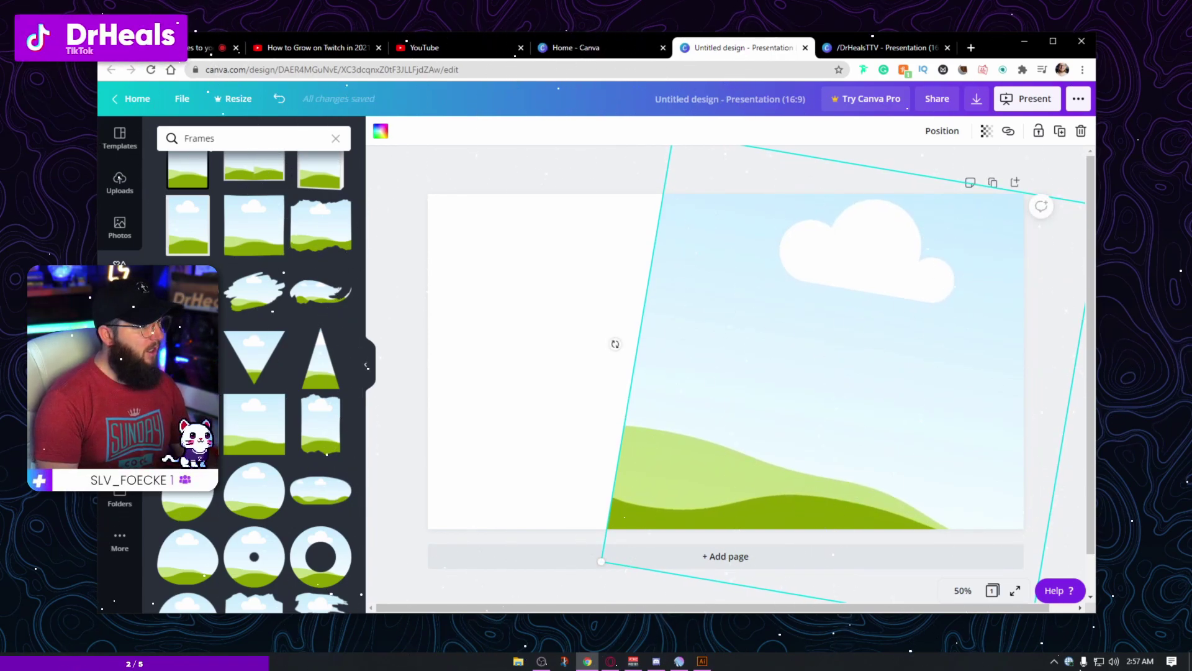
# - Drop the dark topographic upload into the frame and enlarge it within the crop
pyautogui.click(118, 182)
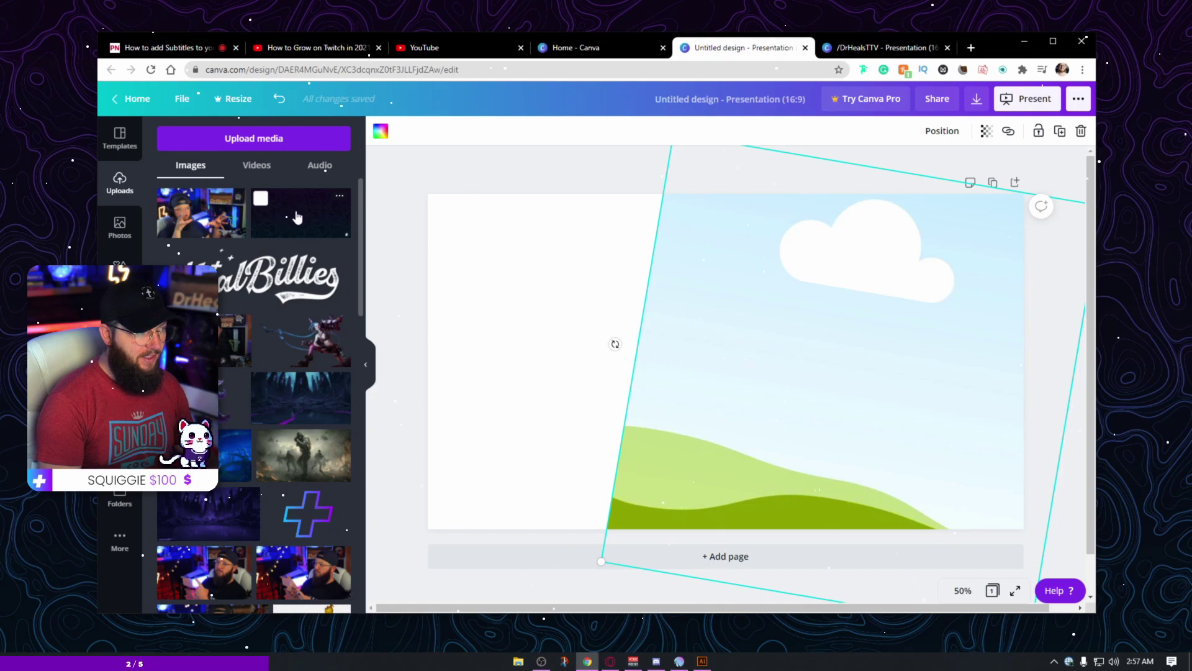
pyautogui.moveTo(304, 214); pyautogui.dragTo(837, 318)
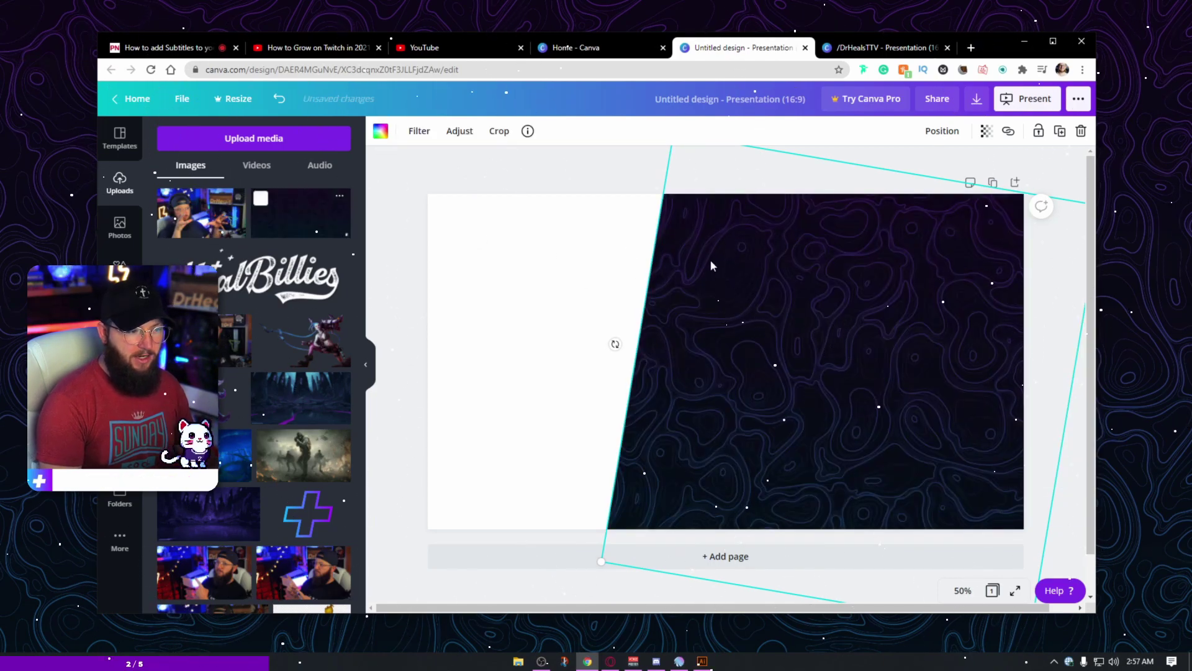
pyautogui.doubleClick(831, 310)
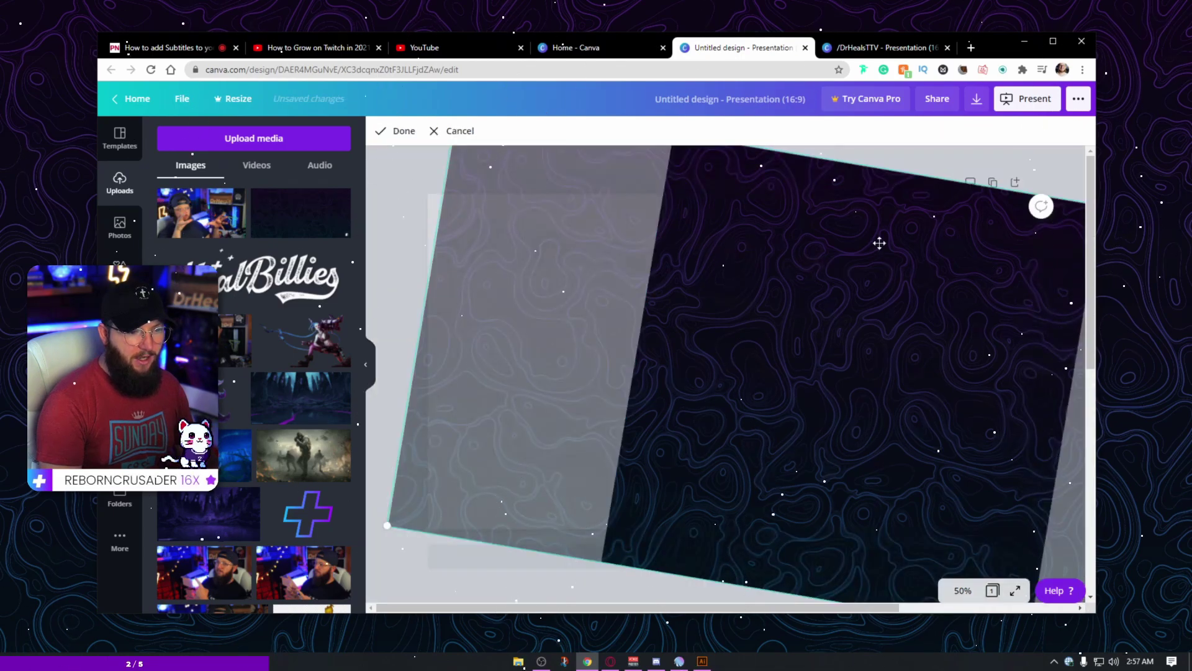
pyautogui.hotkey('ctrl', '-')
pyautogui.hotkey('ctrl', '-')
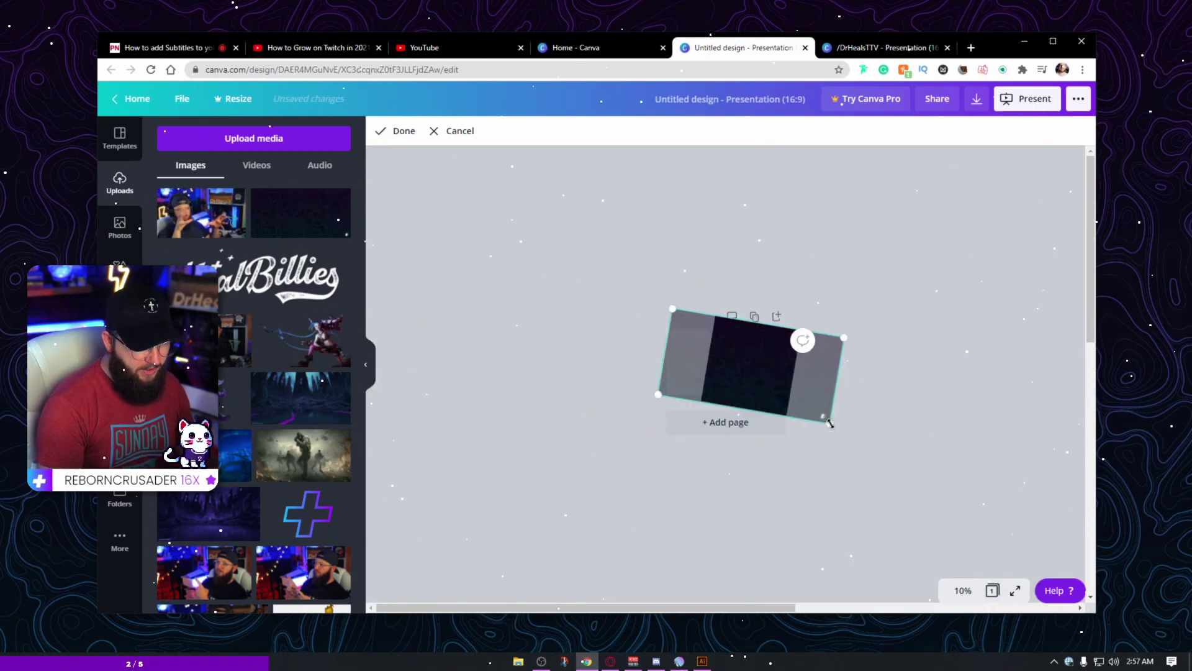
pyautogui.moveTo(830, 422); pyautogui.dragTo(895, 477)
pyautogui.click(938, 441)
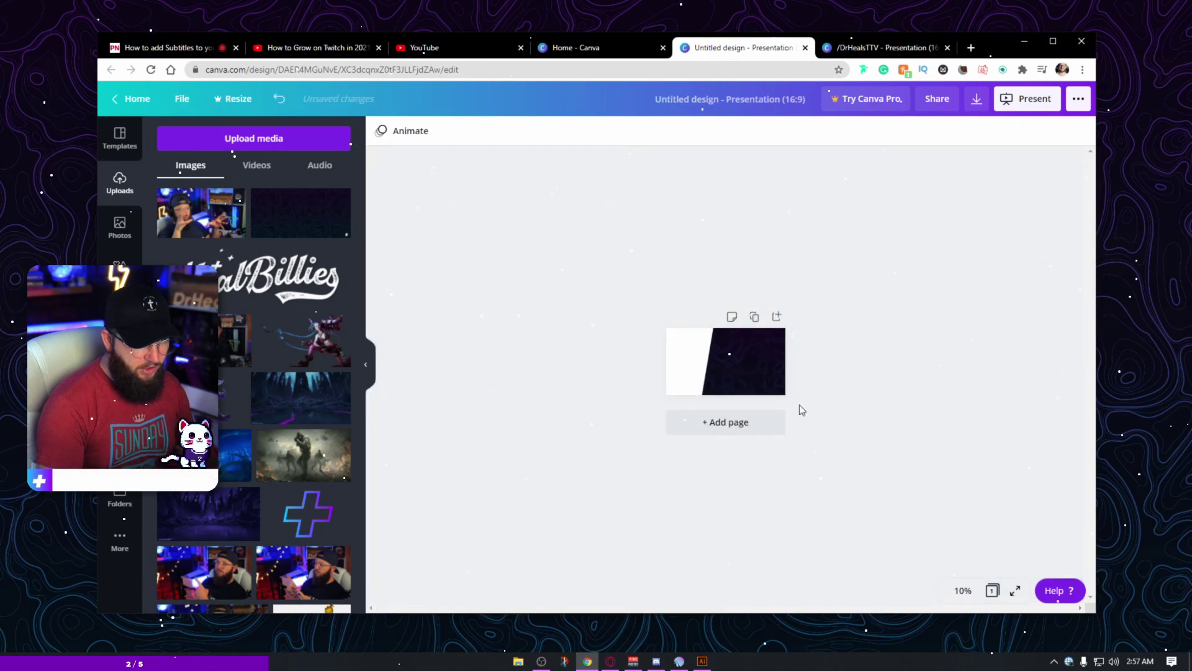
# - Shrink the image inside the frame and shift it slightly right
pyautogui.doubleClick(757, 353)
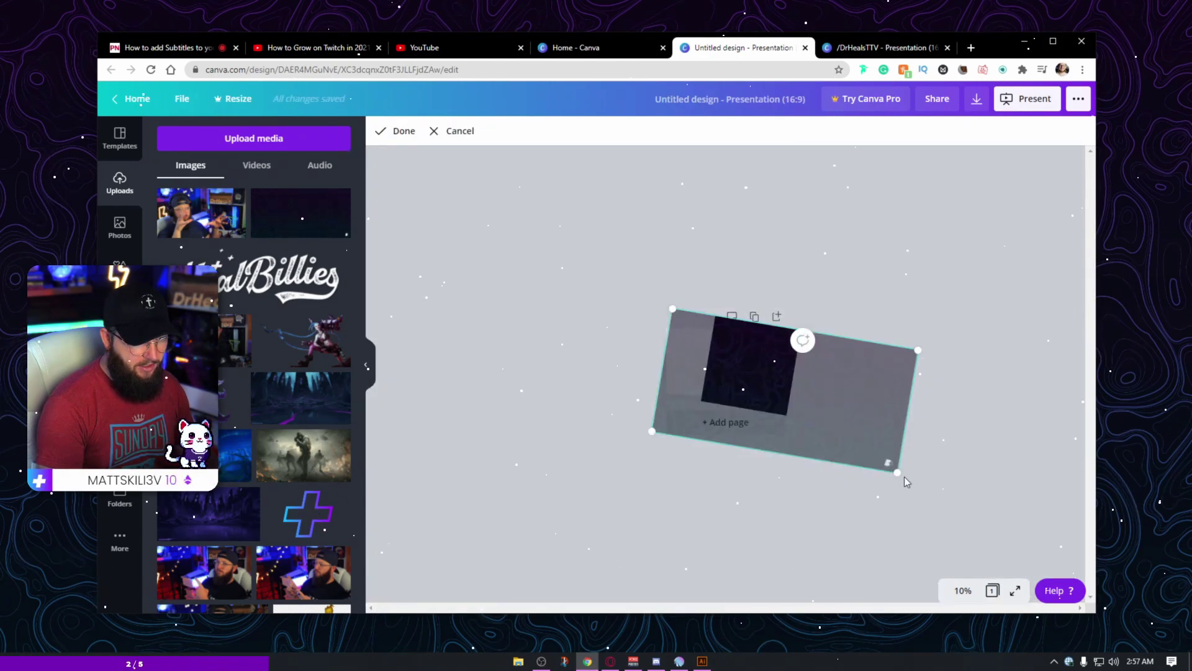
pyautogui.moveTo(898, 472); pyautogui.dragTo(829, 426)
pyautogui.click(871, 379)
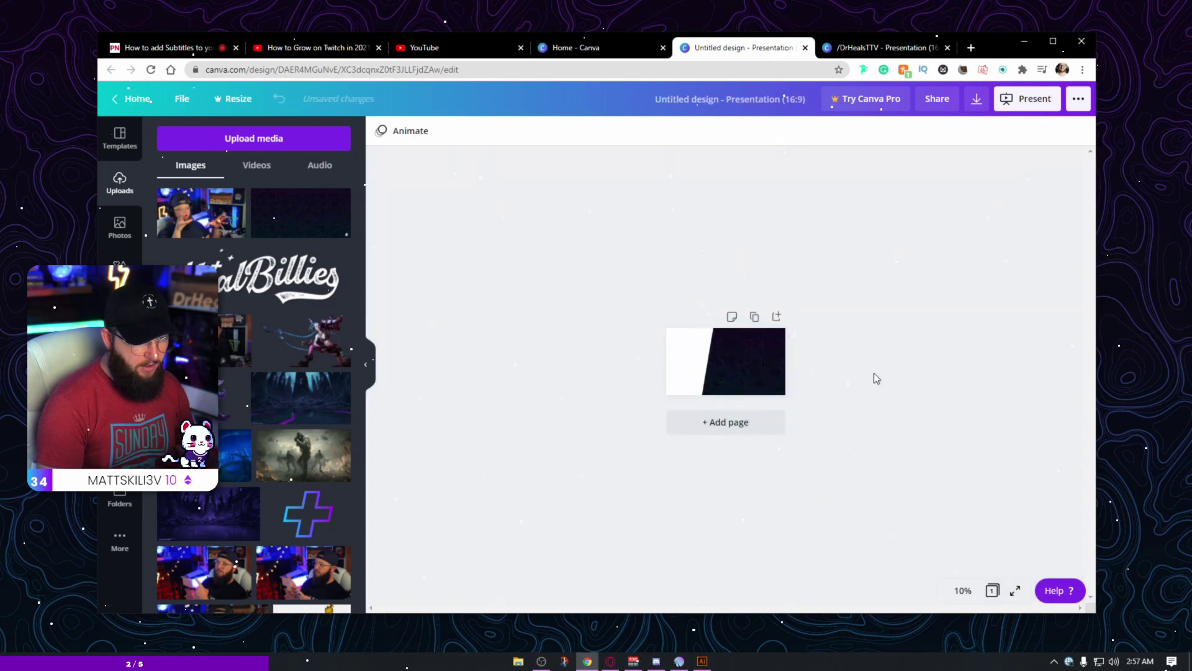
pyautogui.click(694, 352)
pyautogui.hotkey('ctrl', '+')
pyautogui.hotkey('ctrl', '+')
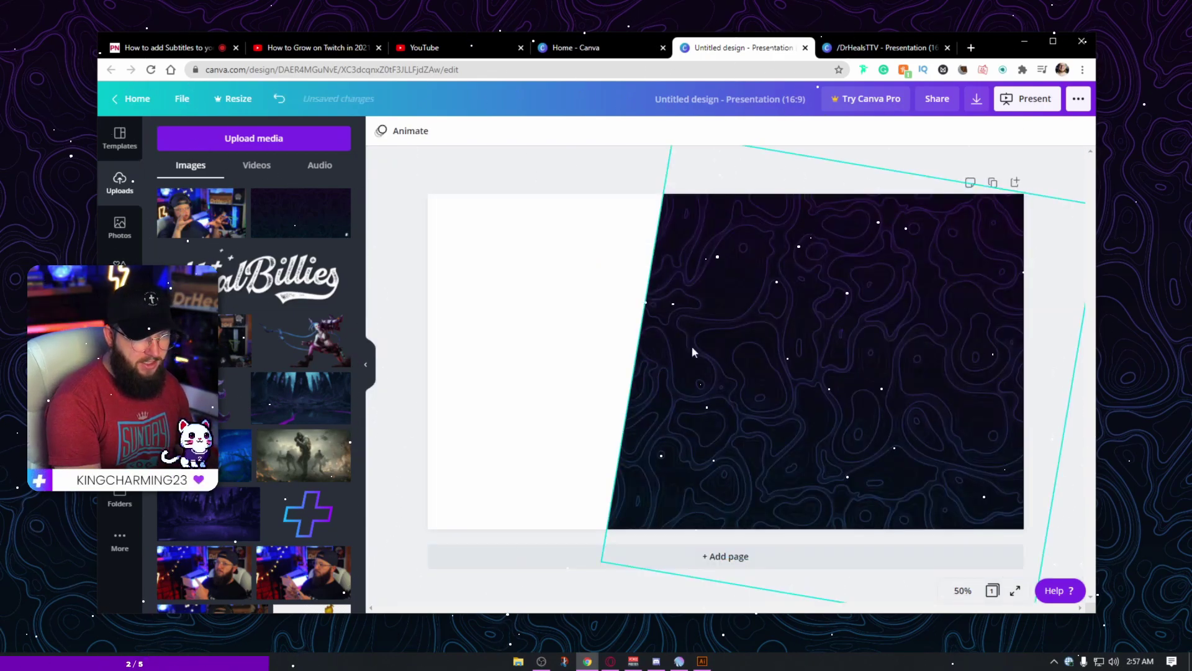
pyautogui.click(534, 230)
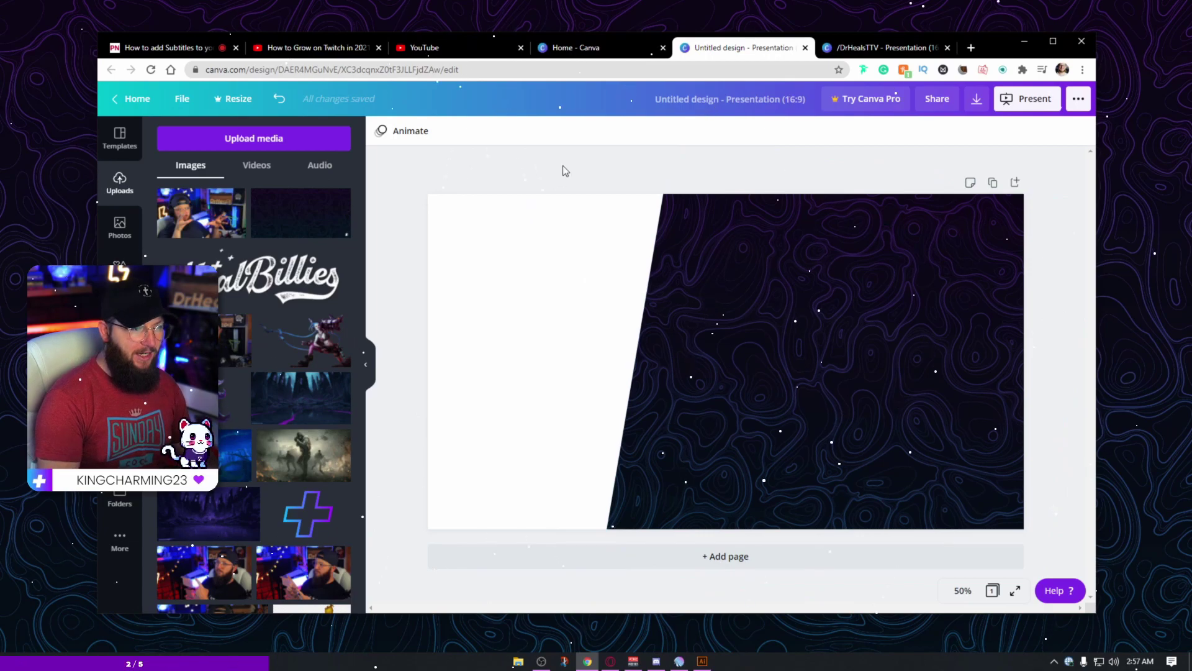
pyautogui.click(777, 305)
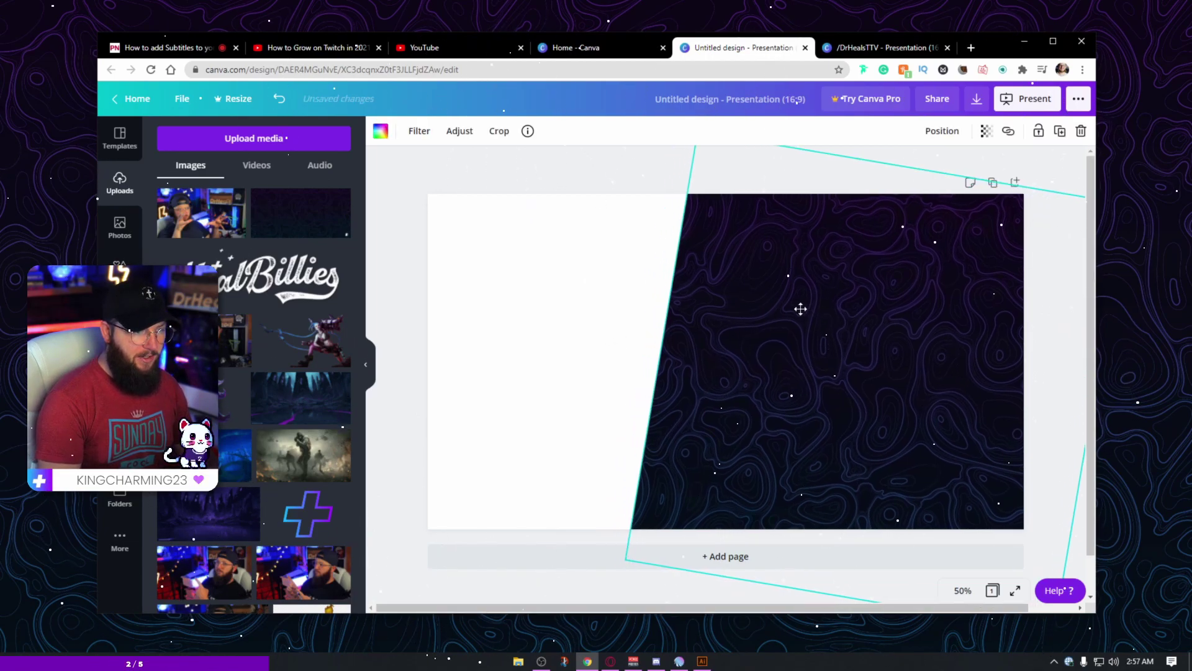
pyautogui.moveTo(801, 309)
pyautogui.mouseDown()
pyautogui.moveTo(811, 311)
pyautogui.moveTo(798, 314)
pyautogui.mouseUp()
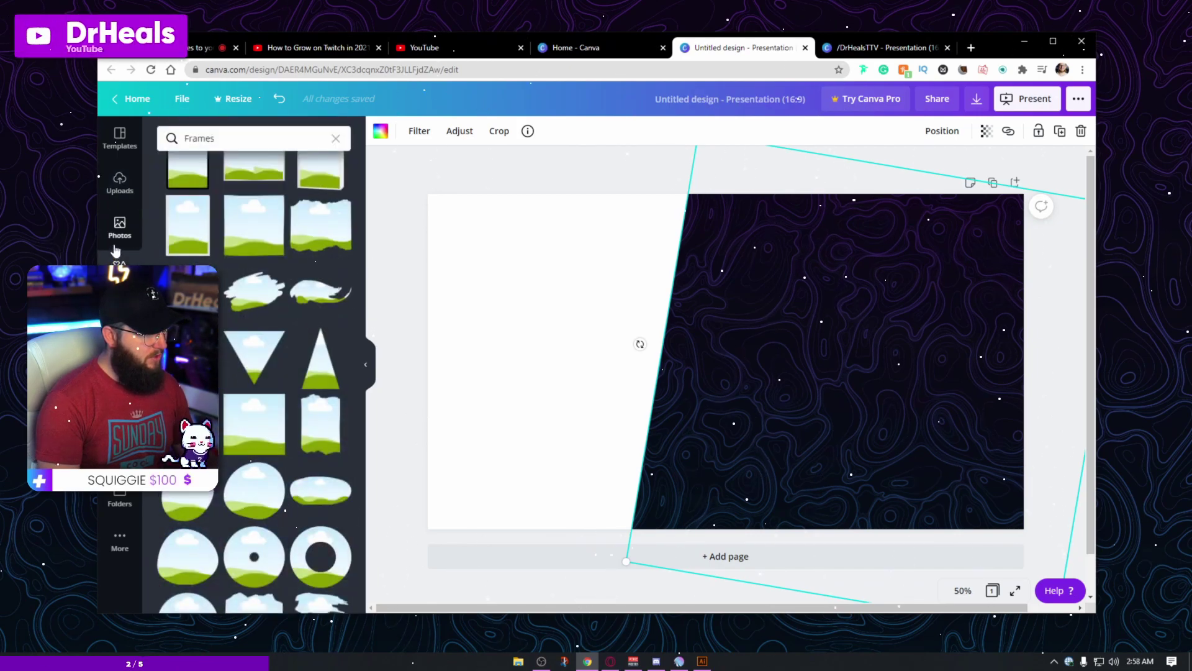
# - Search elements for 'gradient' and place the gradient square on the slide's white left area
pyautogui.click(119, 264)
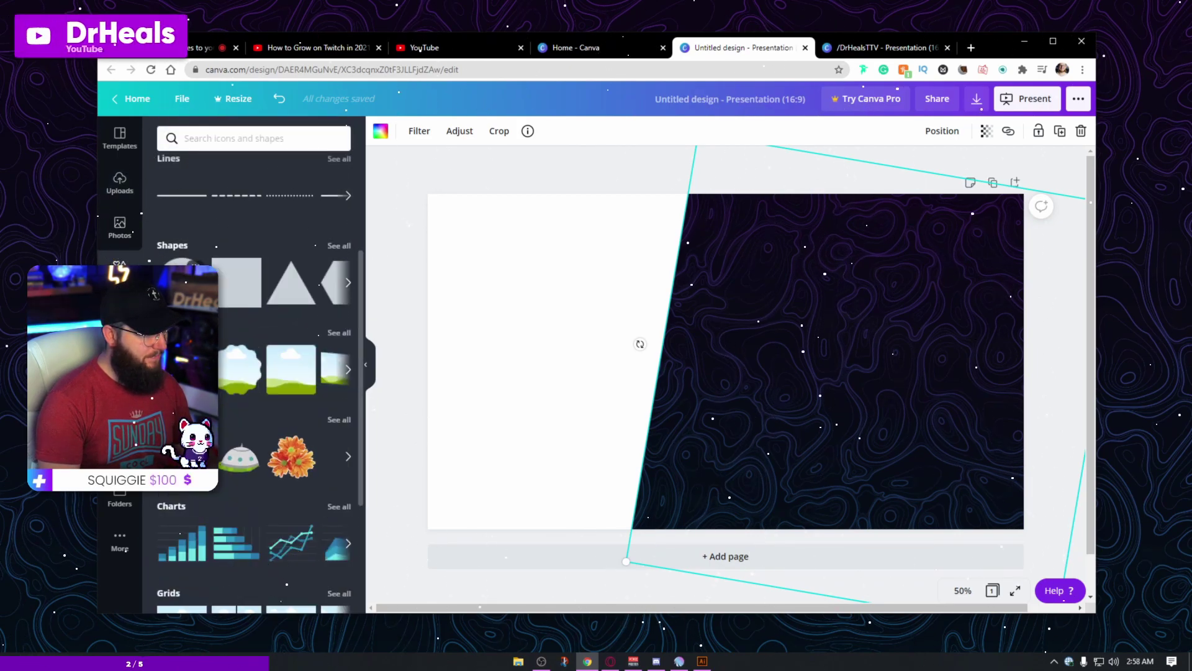
pyautogui.click(230, 144)
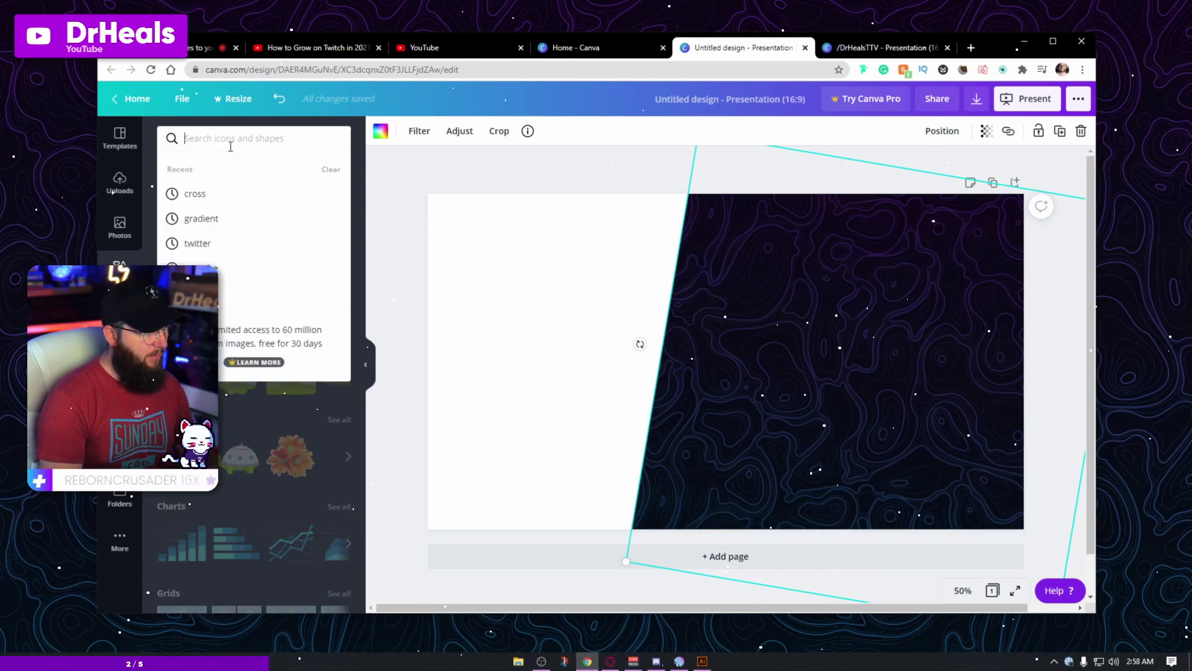
pyautogui.write('gradient')
pyautogui.press('Return')
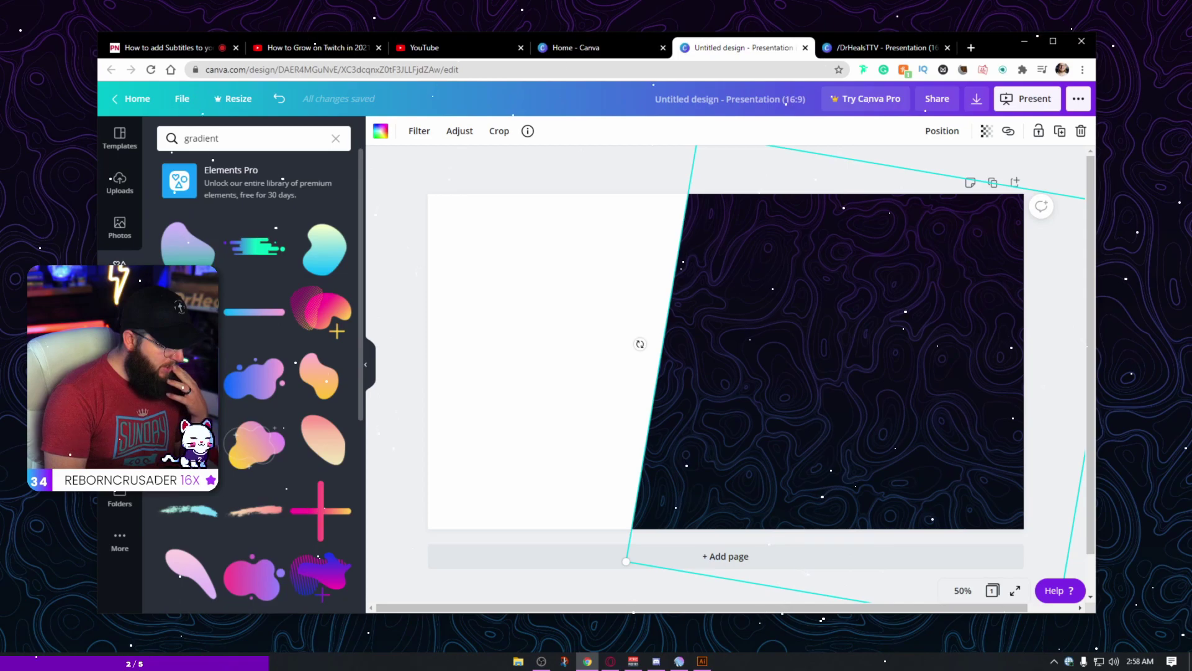
pyautogui.click(320, 575)
pyautogui.moveTo(697, 352); pyautogui.dragTo(512, 284)
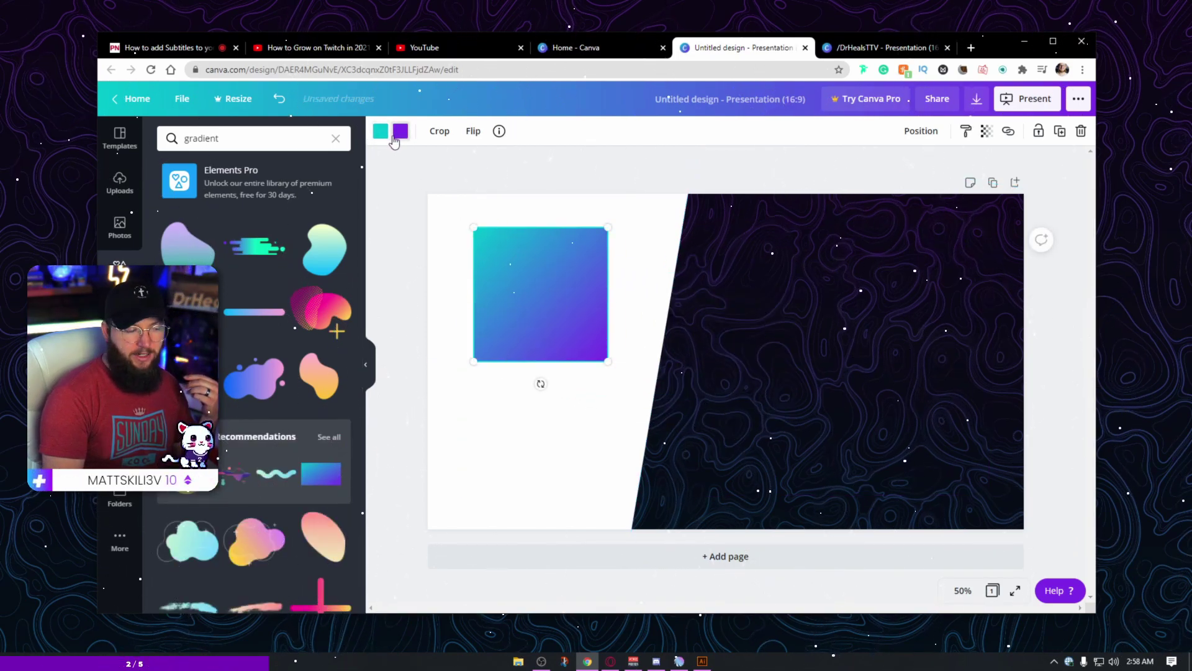
pyautogui.moveTo(572, 293); pyautogui.dragTo(555, 280)
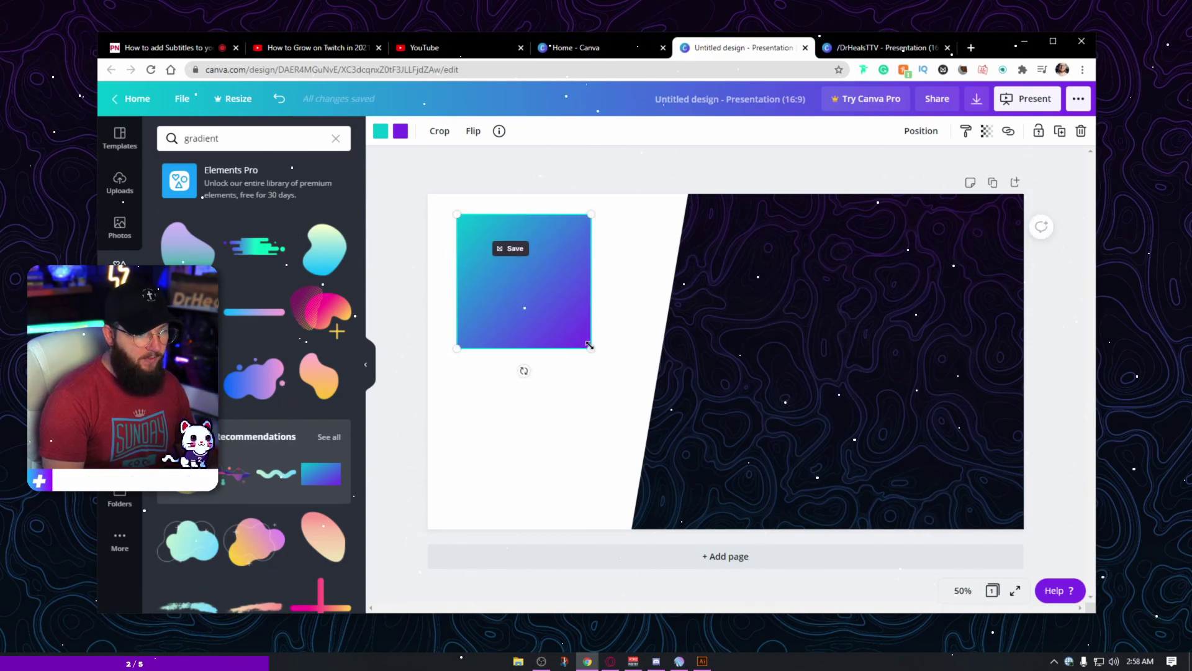
# - Enlarge the gradient, rotate it about 84°, and send it behind the dark image
pyautogui.moveTo(589, 345); pyautogui.dragTo(834, 592)
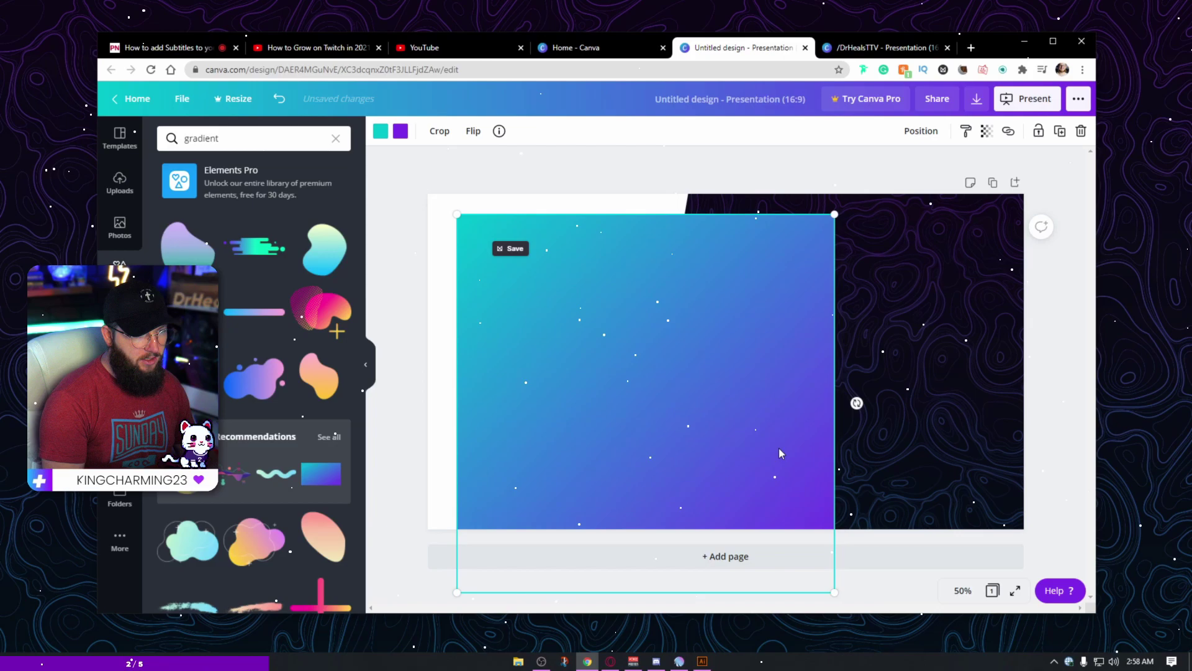
pyautogui.moveTo(780, 453); pyautogui.dragTo(646, 408)
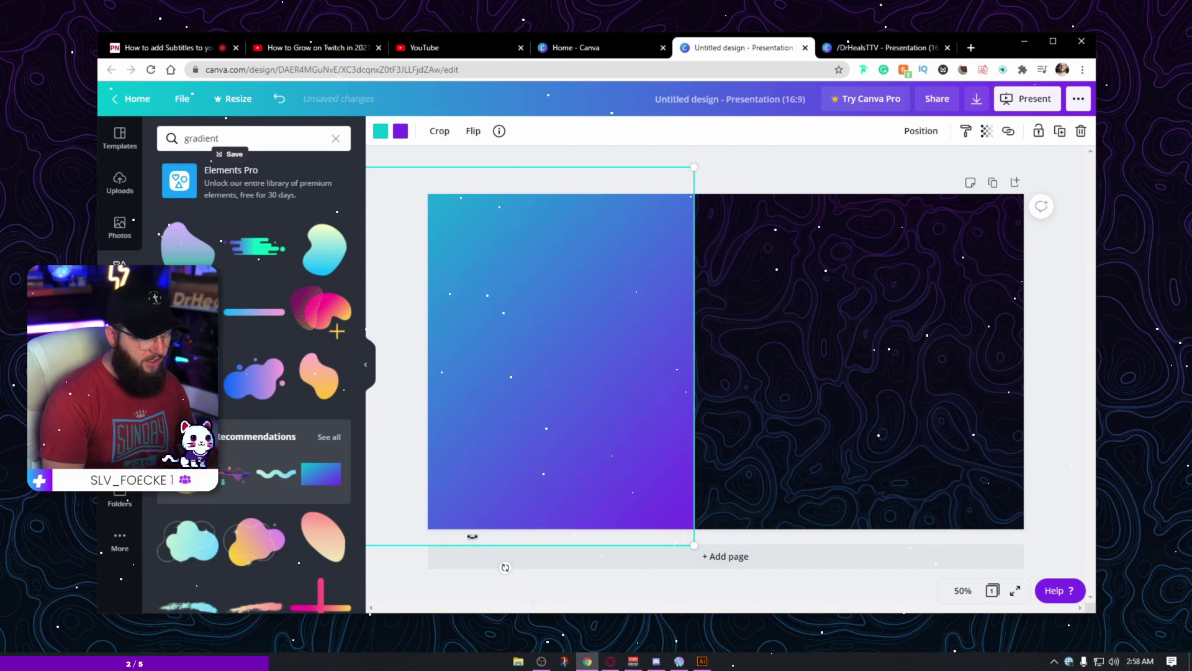
pyautogui.moveTo(504, 566); pyautogui.dragTo(506, 289)
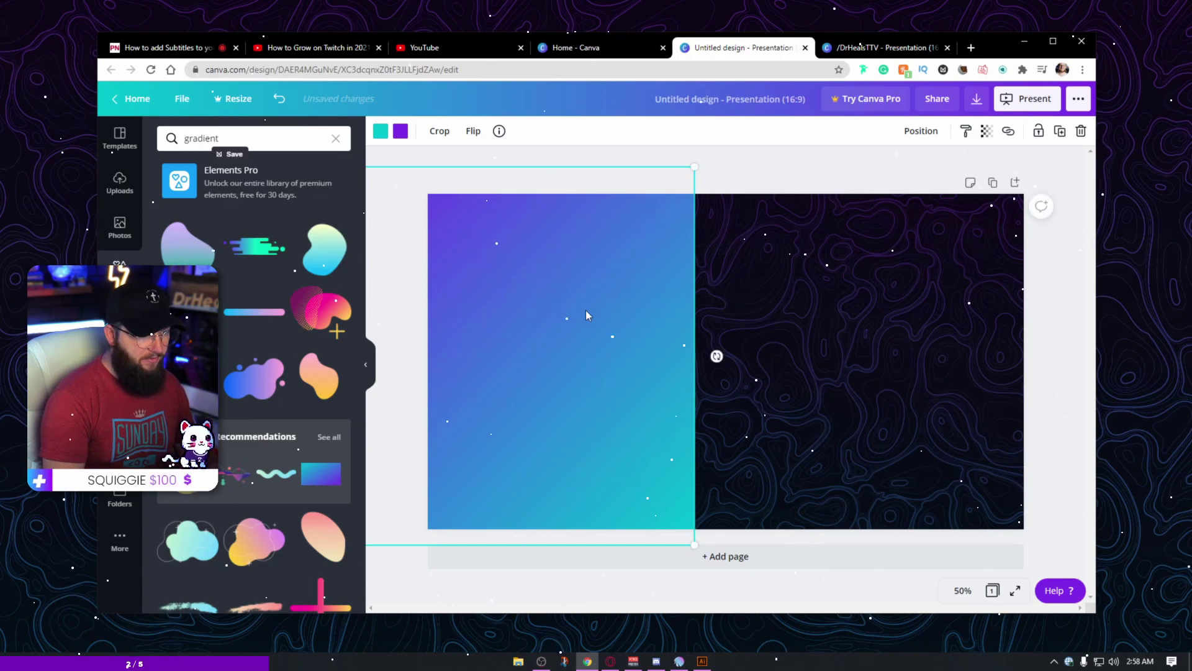
pyautogui.moveTo(665, 375); pyautogui.dragTo(680, 373)
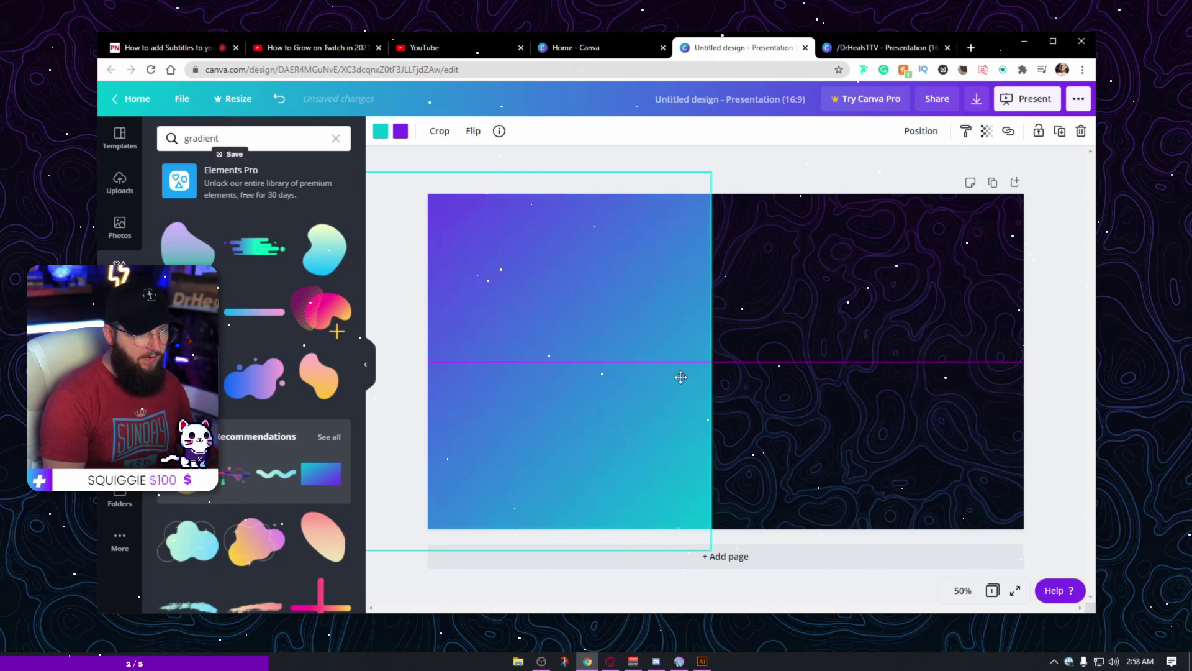
pyautogui.click(921, 131)
pyautogui.click(881, 172)
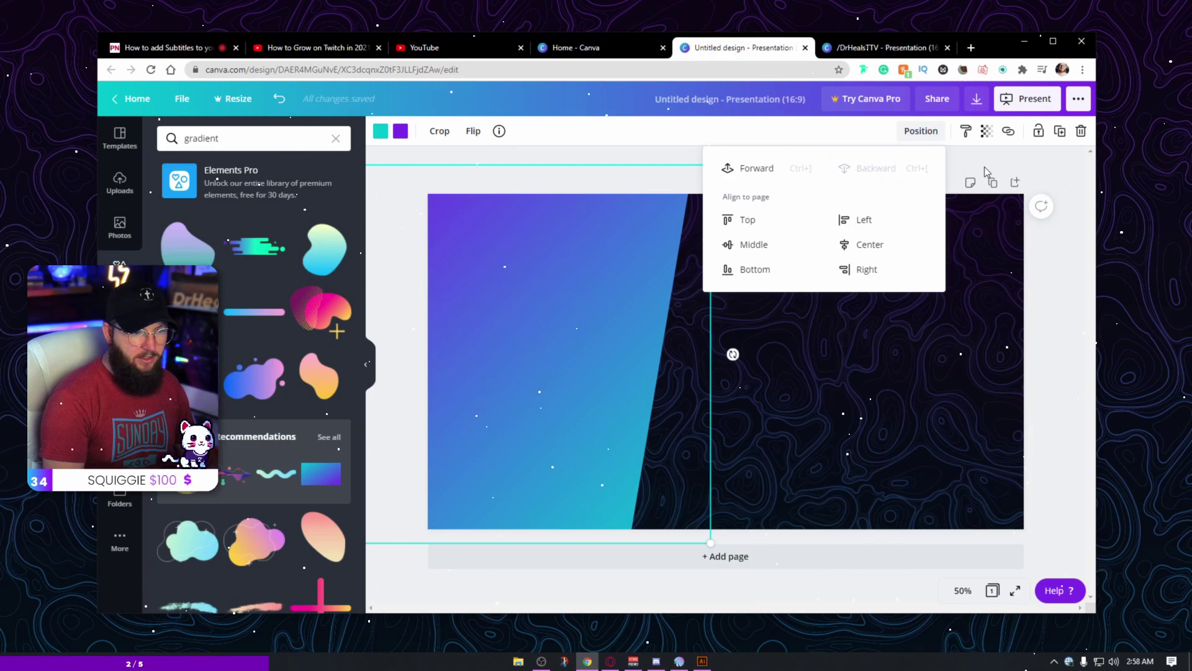
# - Lower the gradient's transparency to 73, then further to about 51
pyautogui.click(759, 252)
pyautogui.click(576, 326)
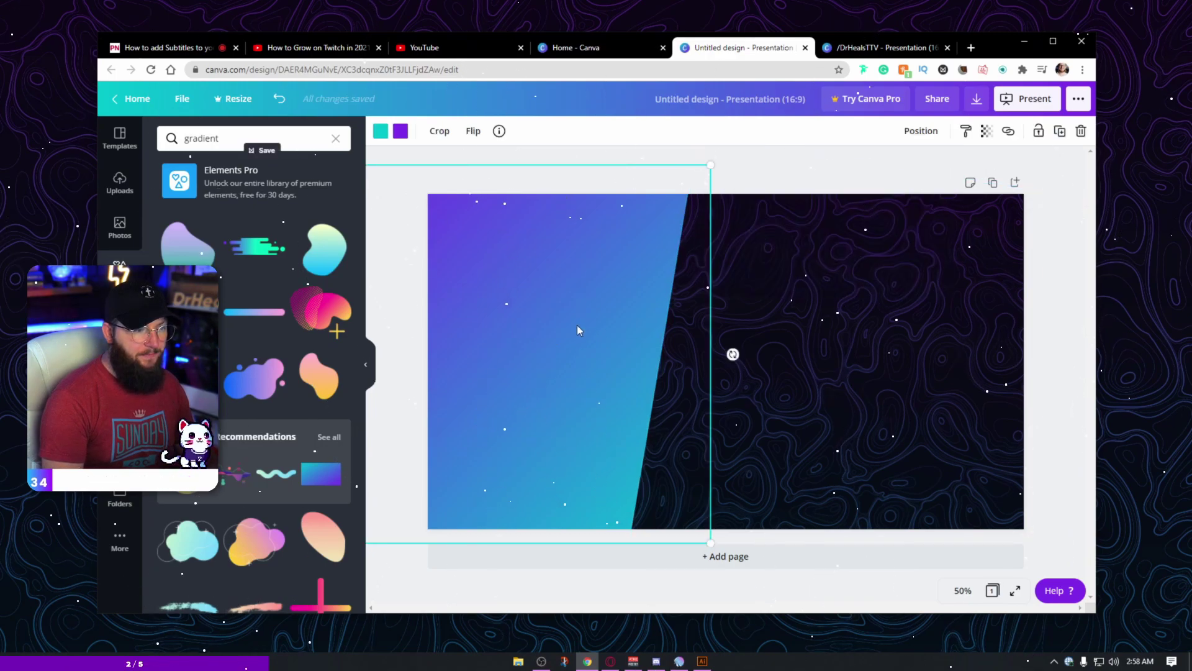
pyautogui.click(988, 132)
pyautogui.moveTo(972, 164); pyautogui.dragTo(931, 169)
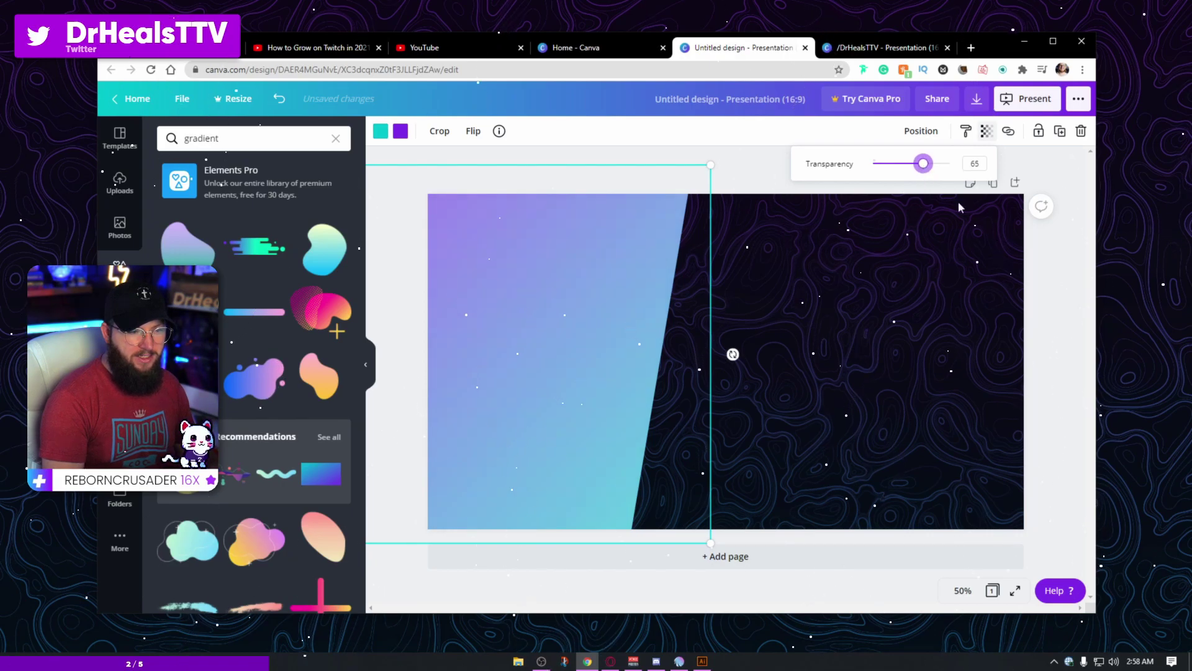
pyautogui.click(1072, 333)
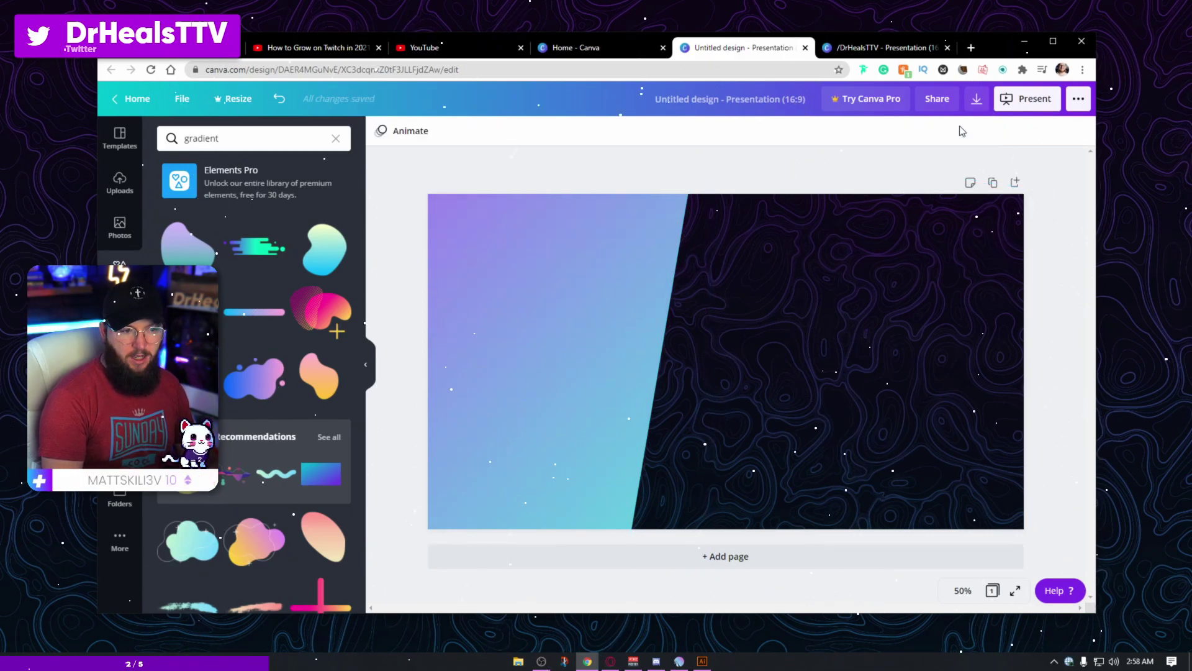
pyautogui.click(646, 263)
pyautogui.click(919, 131)
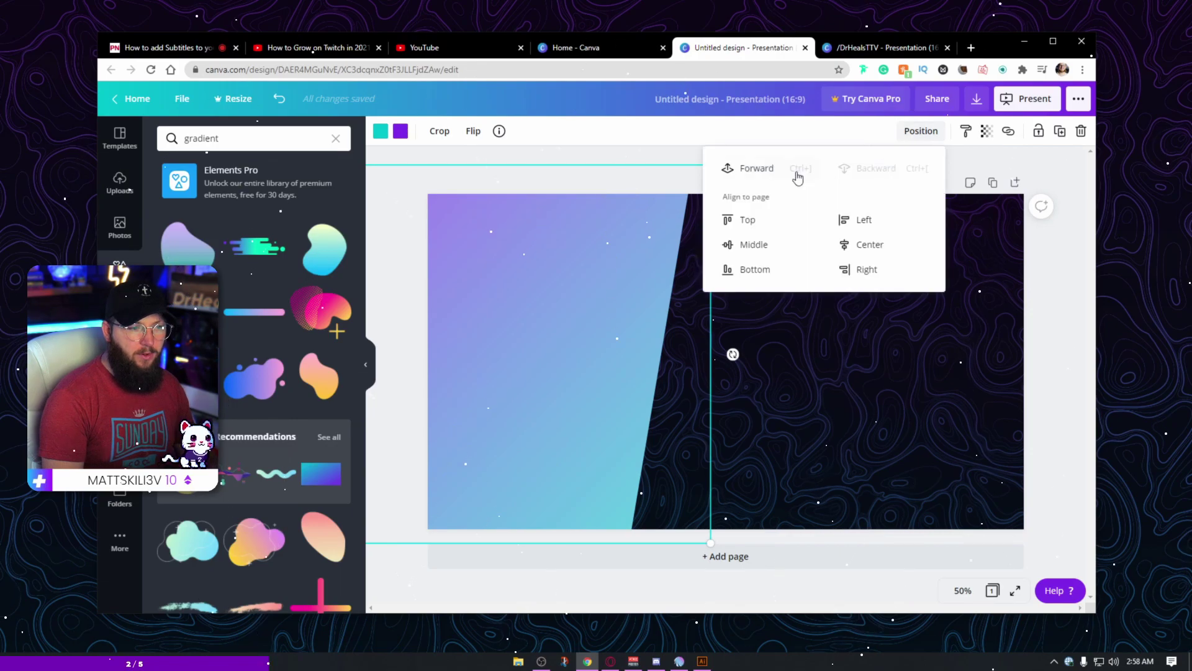
pyautogui.click(987, 131)
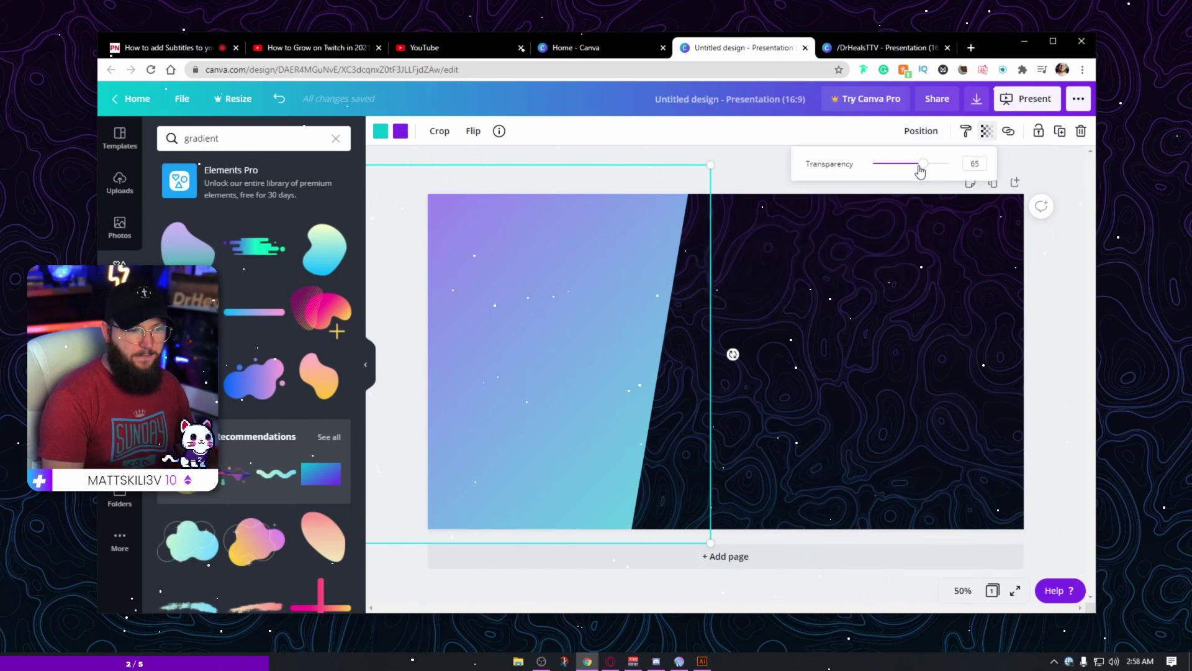
pyautogui.moveTo(920, 171); pyautogui.dragTo(917, 171)
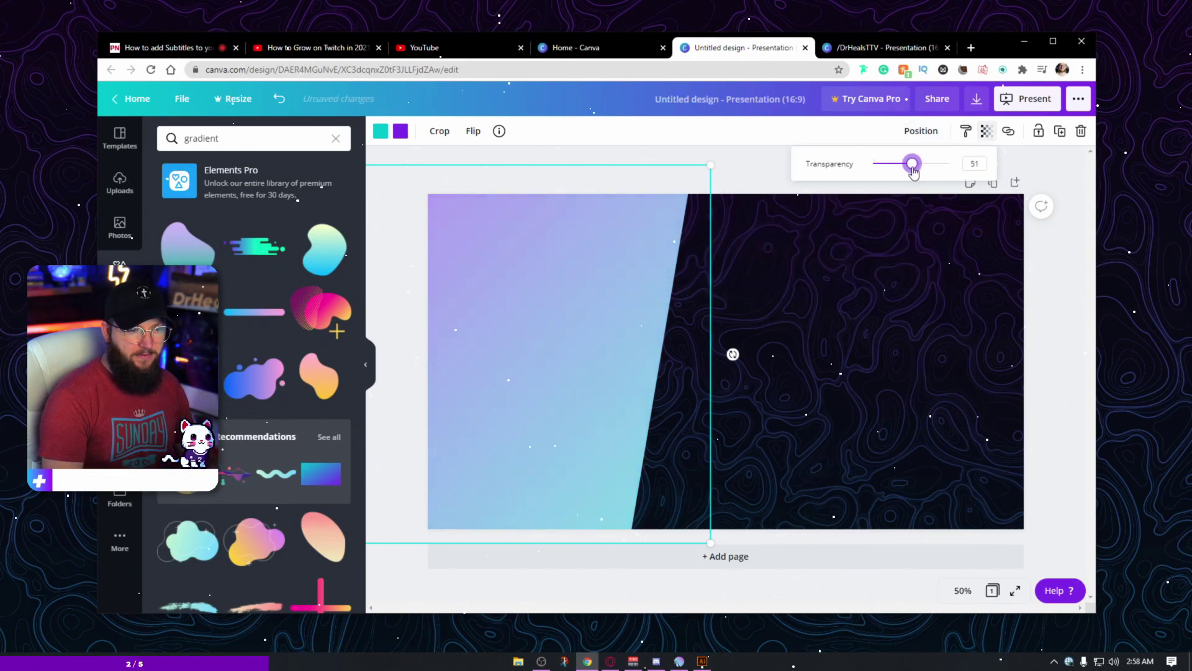
pyautogui.click(738, 177)
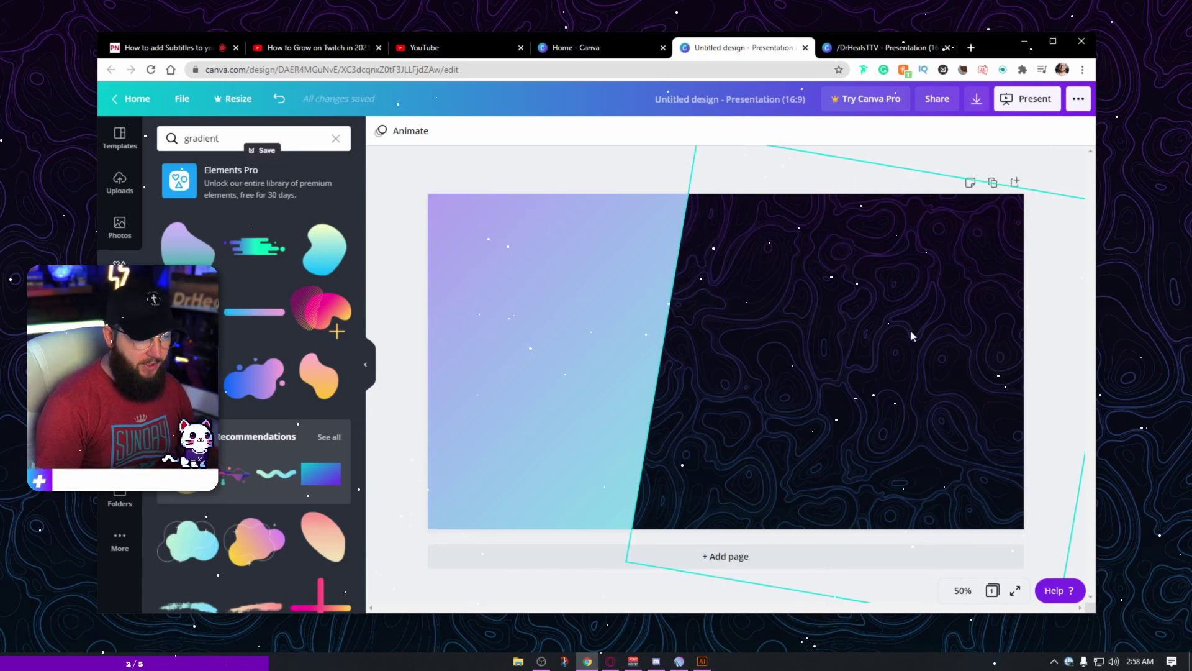
# - Fade the dark background image to 53 transparency
pyautogui.click(826, 292)
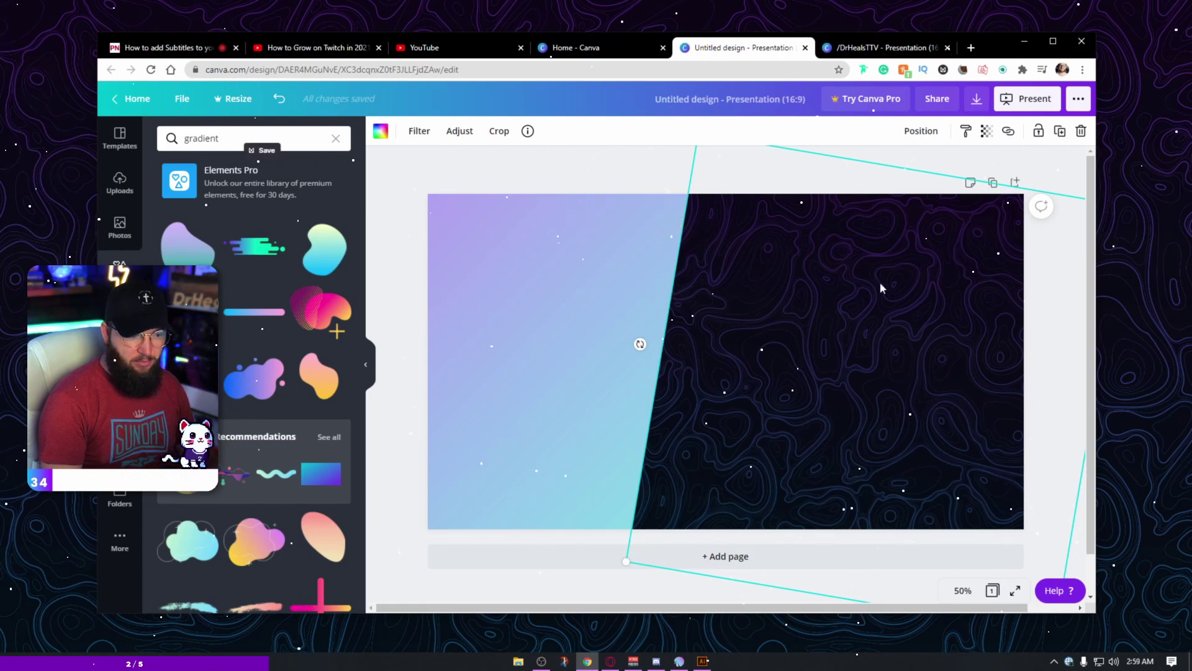
pyautogui.click(987, 130)
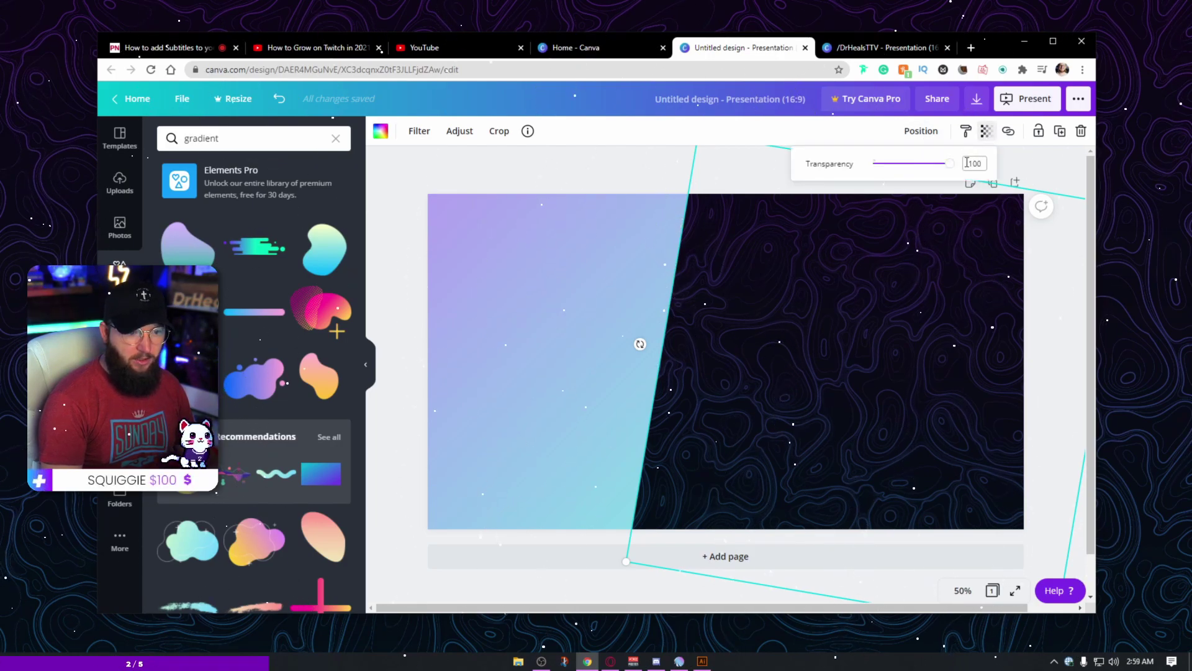
pyautogui.moveTo(948, 164); pyautogui.dragTo(914, 172)
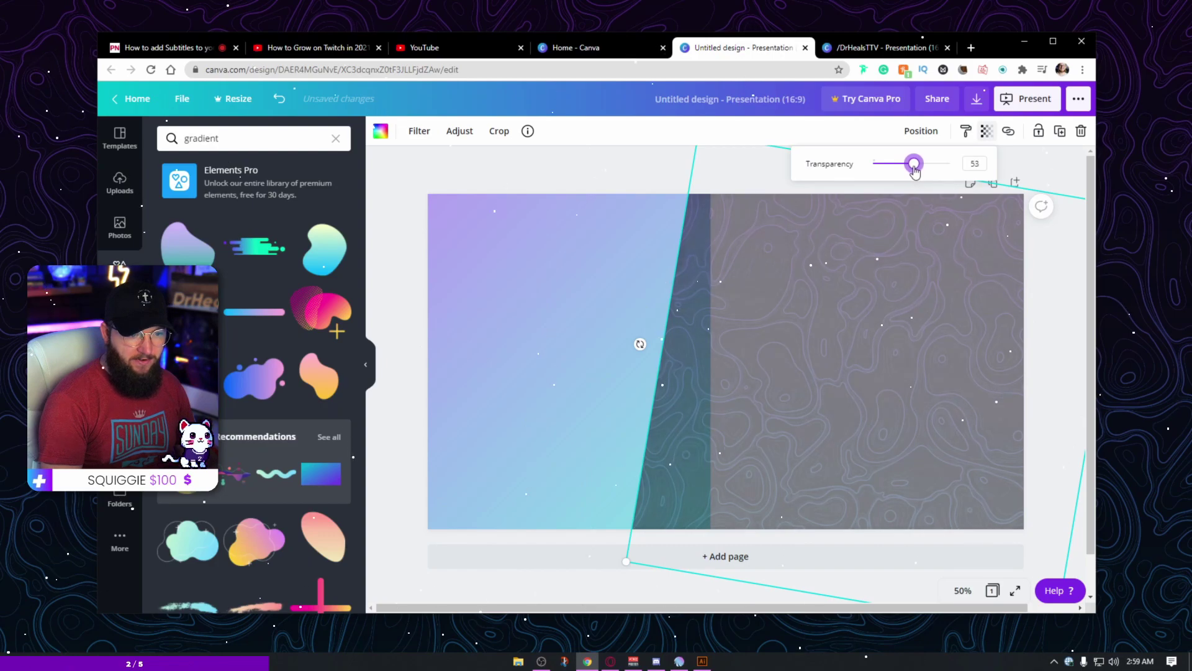
pyautogui.click(654, 168)
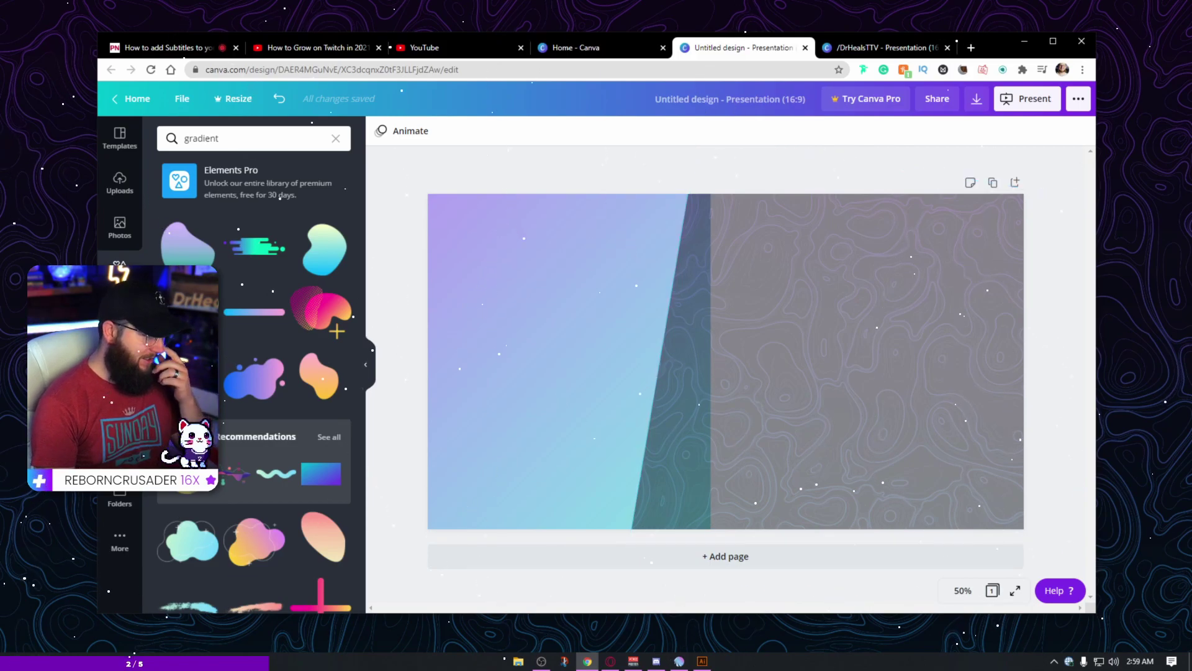
# - Add a plain square, fill it black, and move it to the slide's top edge
pyautogui.click(112, 262)
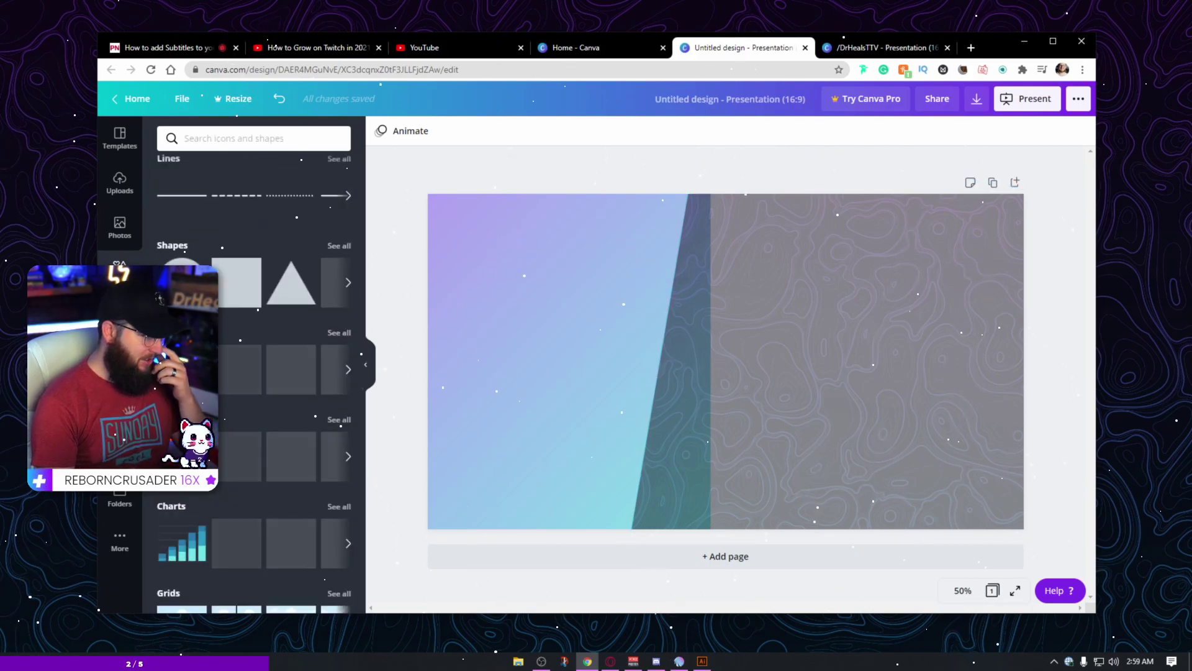
pyautogui.click(237, 282)
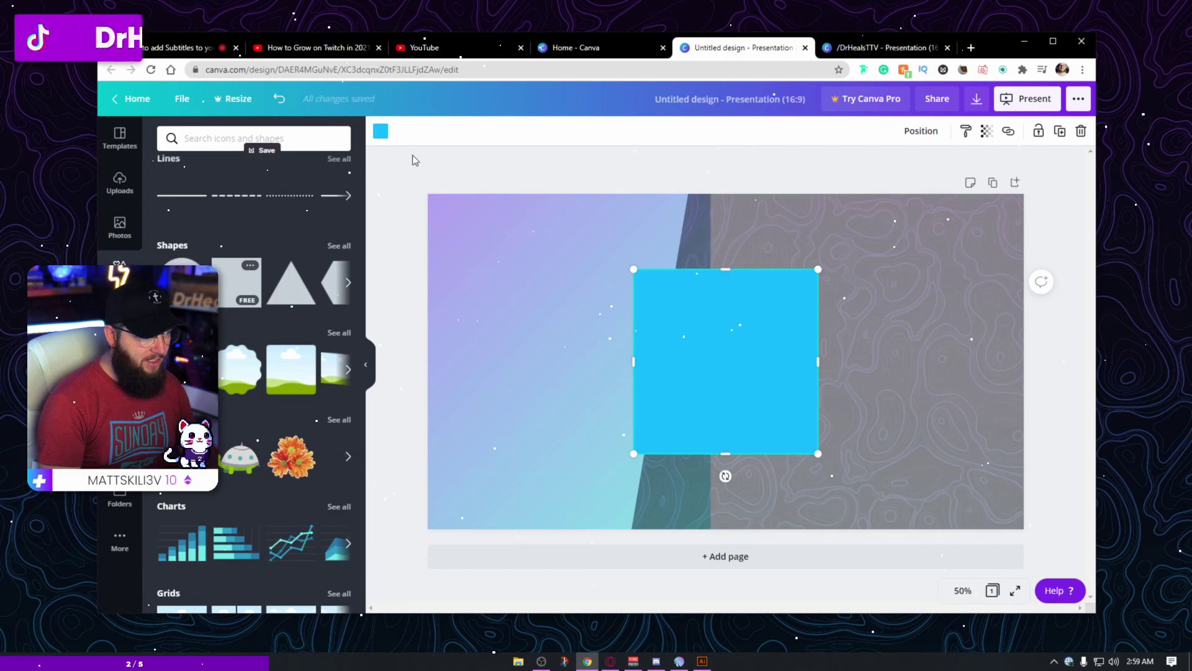
pyautogui.click(381, 131)
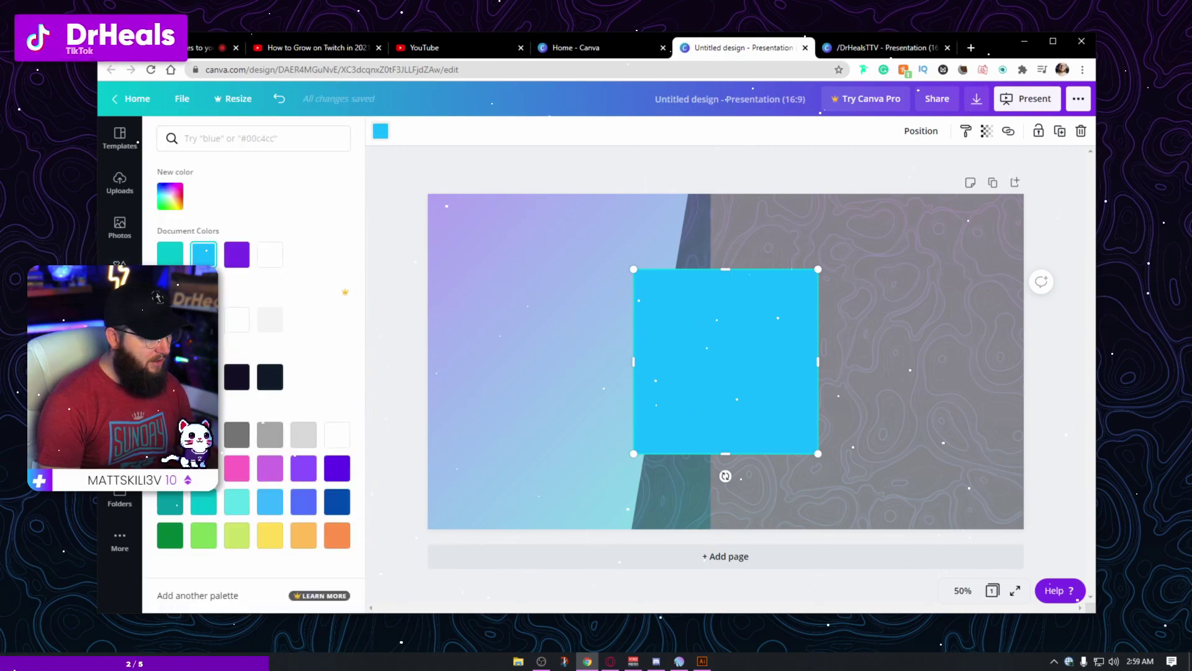
pyautogui.click(170, 435)
pyautogui.moveTo(750, 370); pyautogui.dragTo(807, 286)
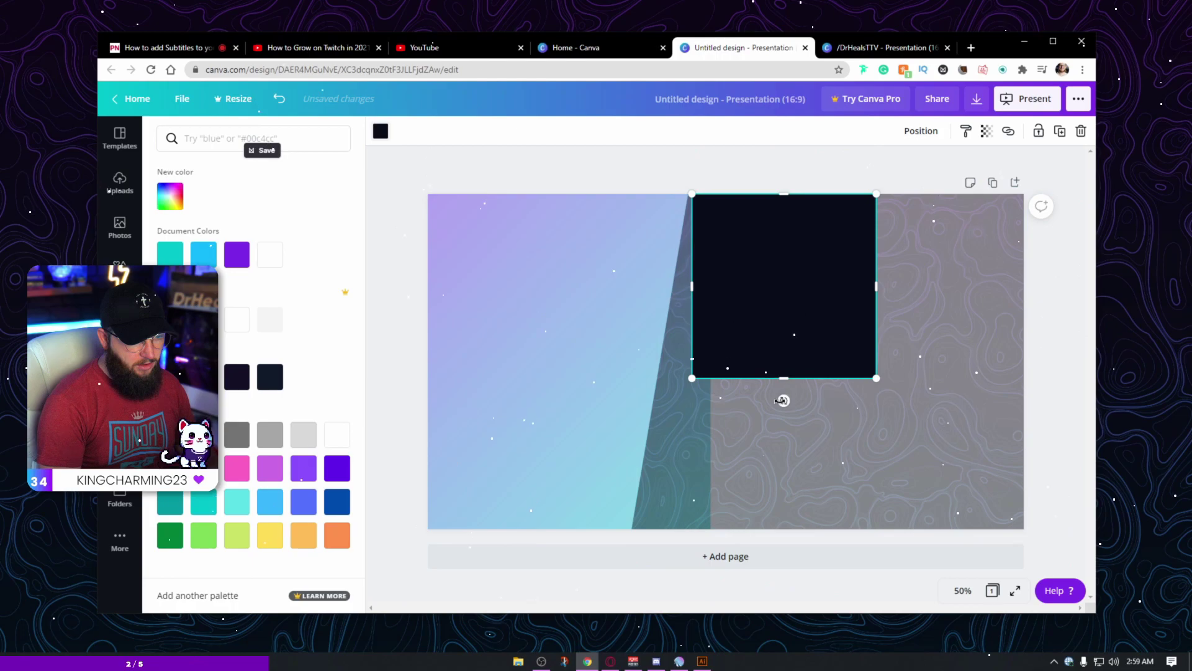
# - Rotate the black square about 10° and enlarge it over the slide's right side
pyautogui.moveTo(783, 400); pyautogui.dragTo(748, 309)
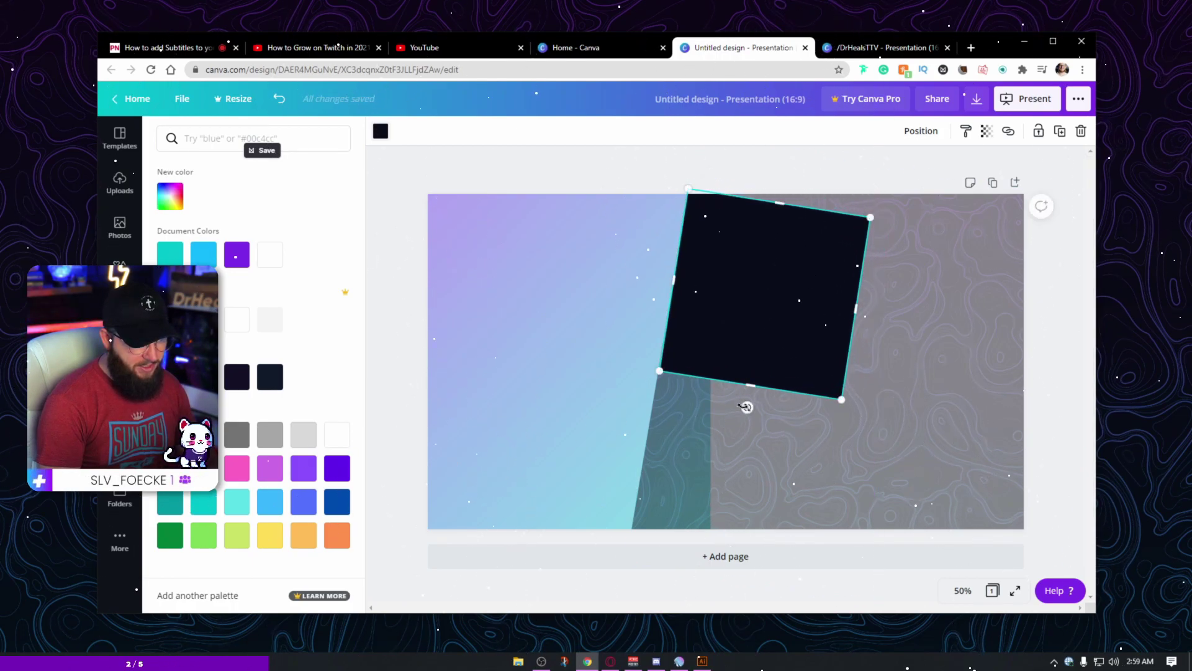
pyautogui.moveTo(747, 407); pyautogui.dragTo(743, 407)
pyautogui.scroll(-5, 834, 393)
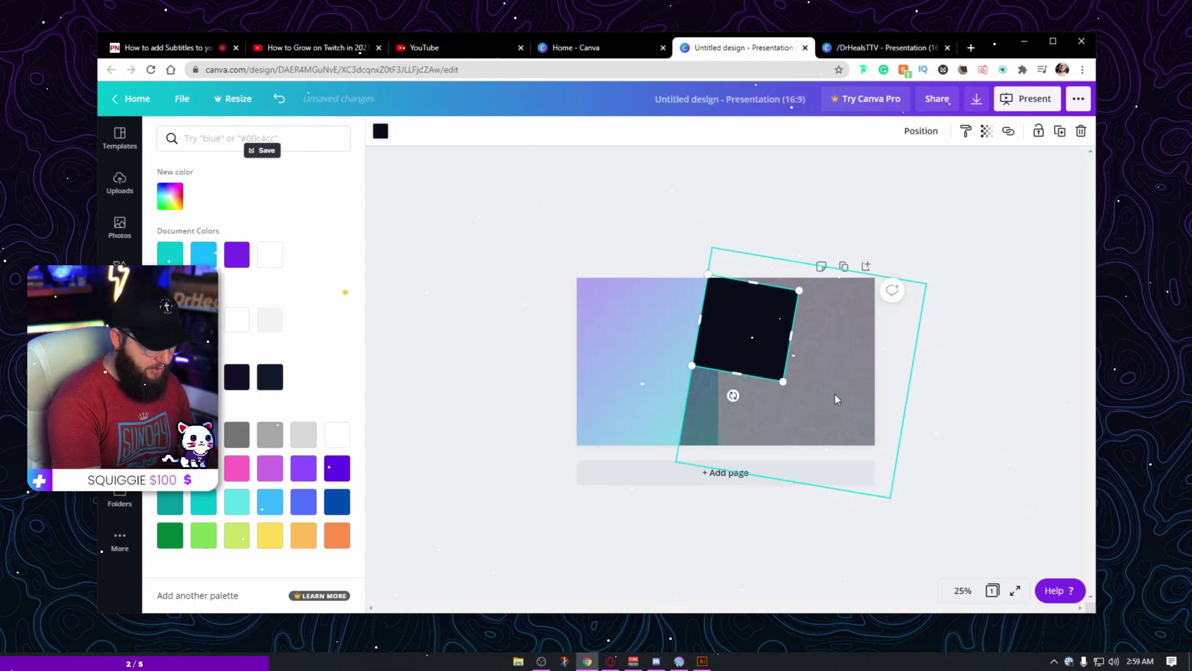
pyautogui.moveTo(750, 371); pyautogui.dragTo(801, 444)
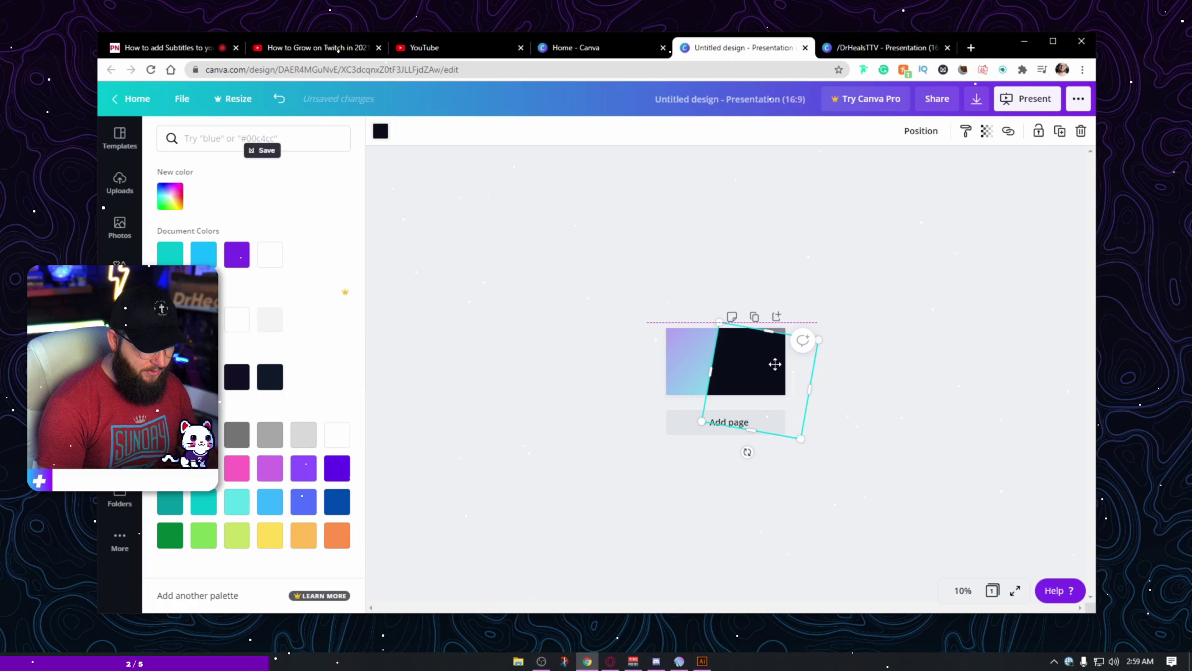
pyautogui.moveTo(774, 366); pyautogui.dragTo(776, 359)
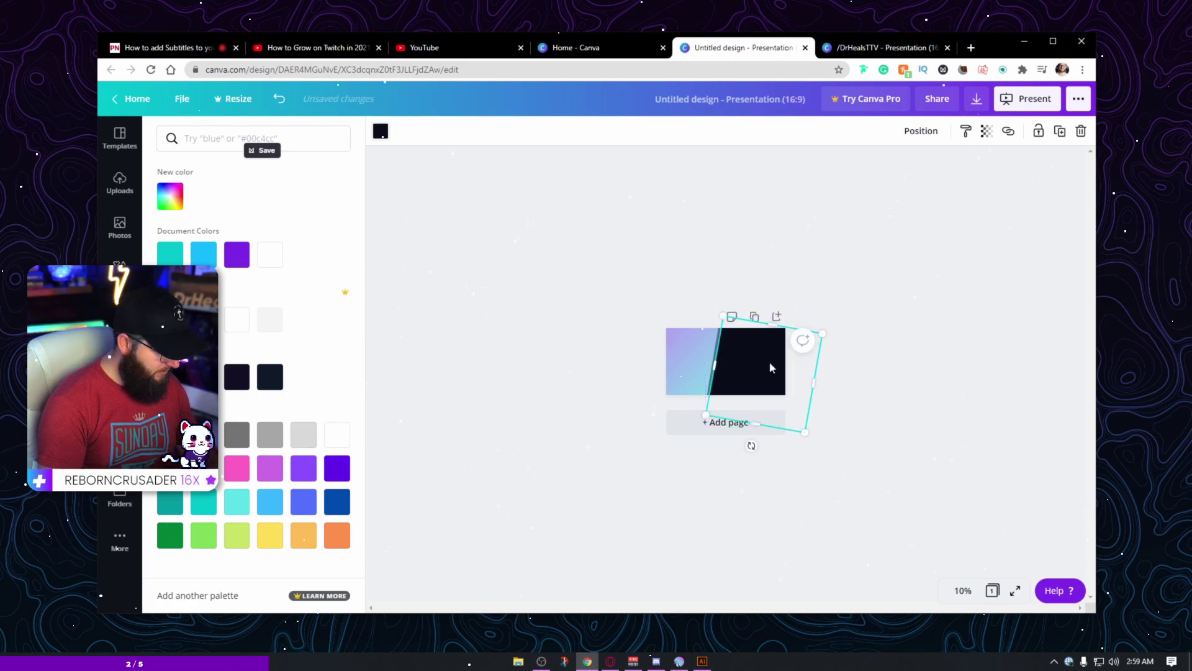
pyautogui.scroll(5, 769, 360)
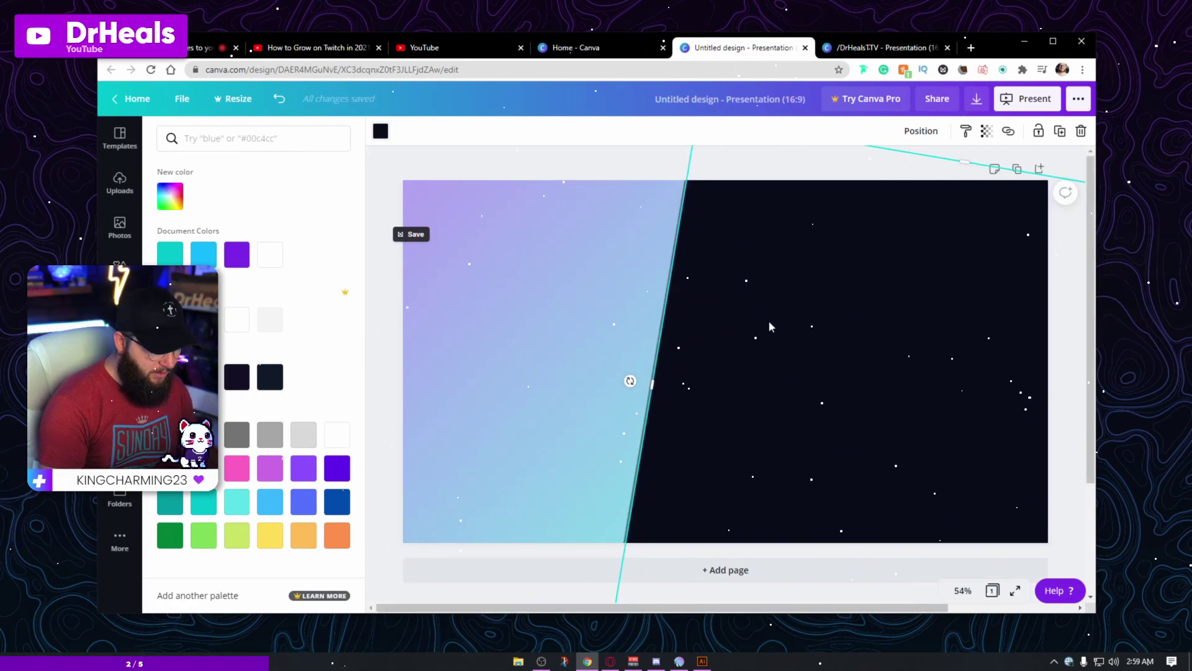
pyautogui.press('Left')
pyautogui.press('Left')
pyautogui.press('Left')
pyautogui.press('Left')
pyautogui.press('Left')
pyautogui.press('Left')
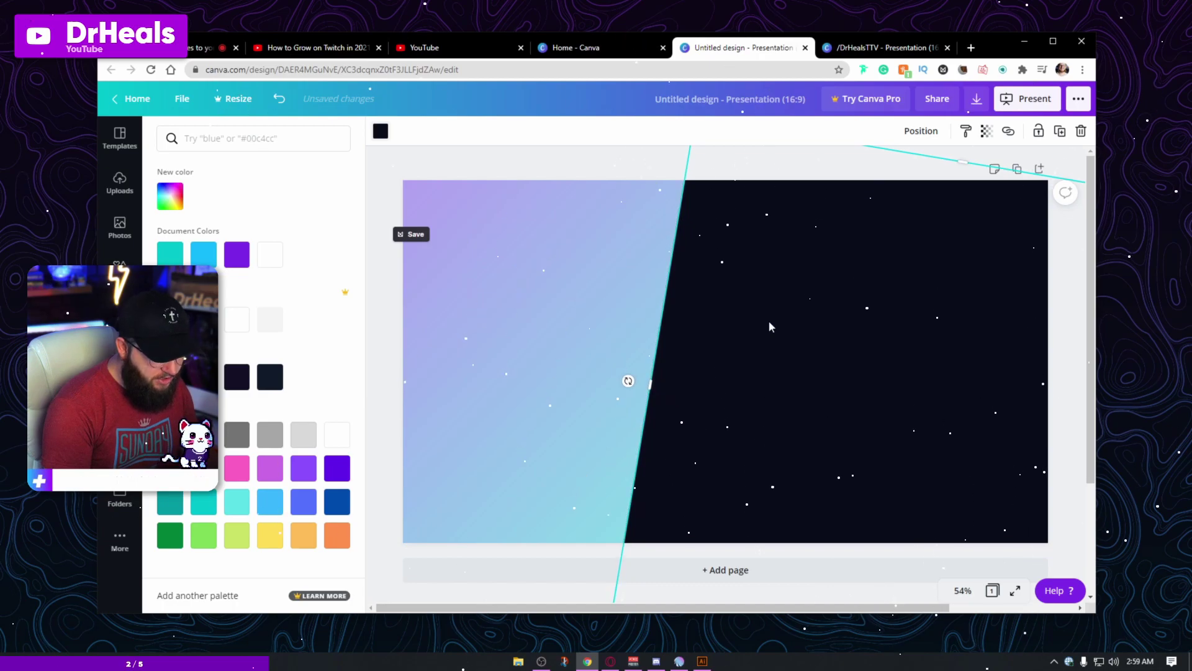
# - Send the black square back one layer and set the dark image's transparency to 39
pyautogui.click(921, 130)
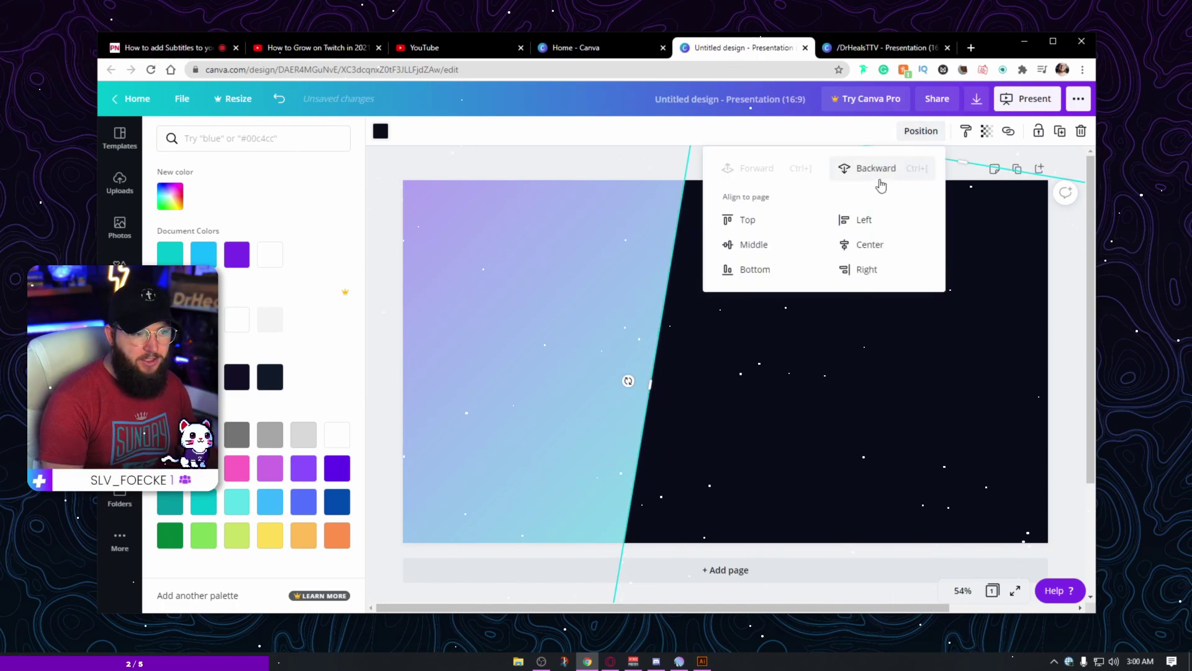
pyautogui.click(879, 168)
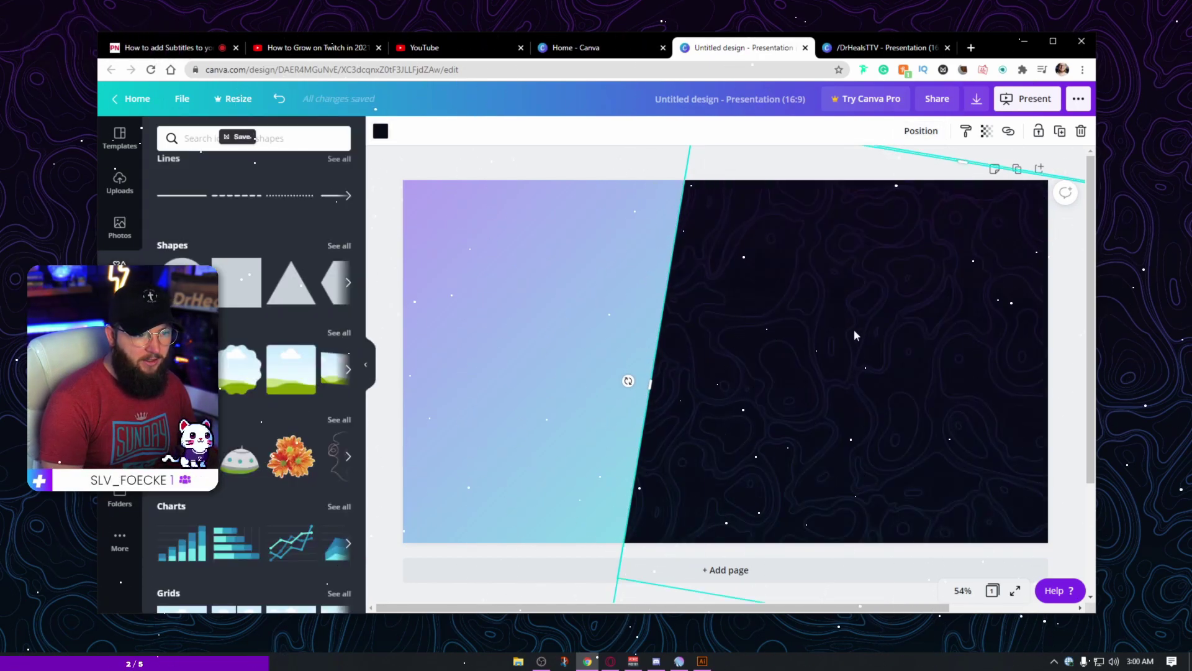
pyautogui.click(921, 131)
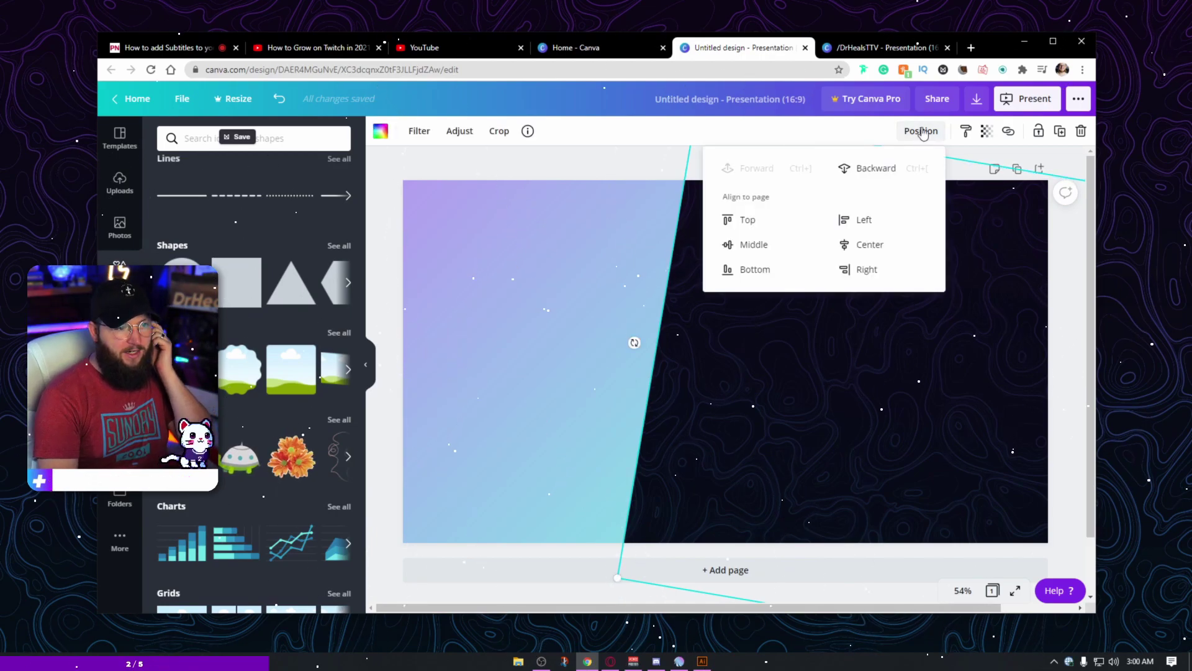
pyautogui.click(921, 130)
pyautogui.click(987, 131)
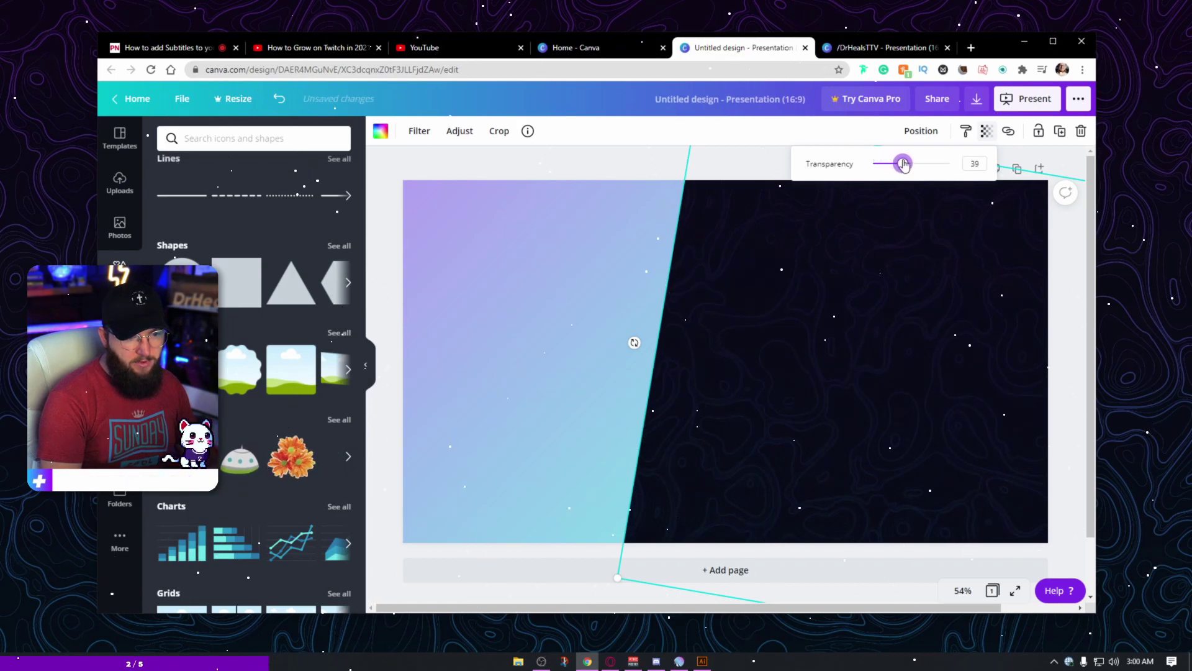
pyautogui.click(639, 164)
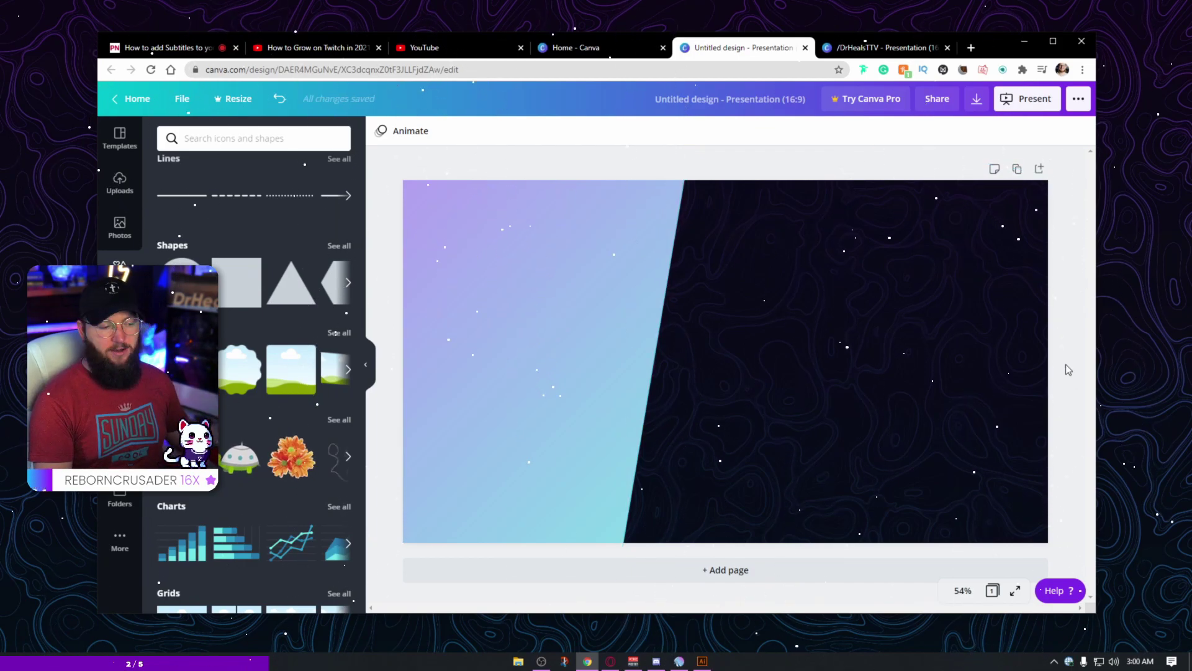
# - Add a heading reading 'STARTING SOON', shrink it and move it onto the dark right side
pyautogui.click(119, 314)
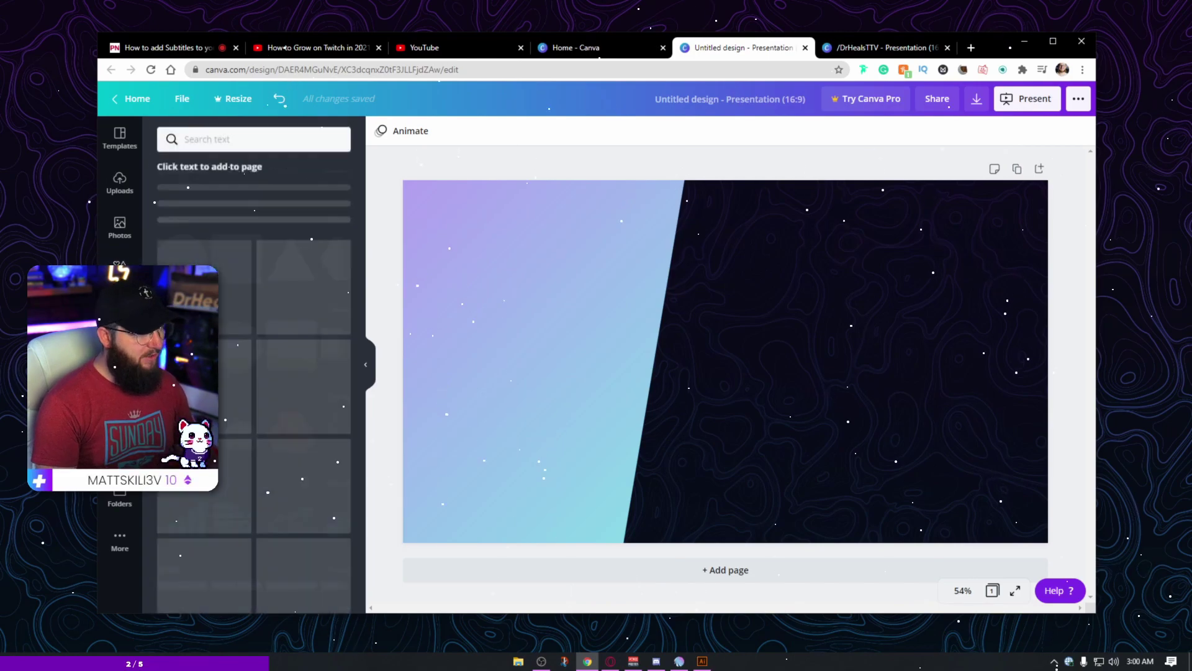
pyautogui.click(254, 194)
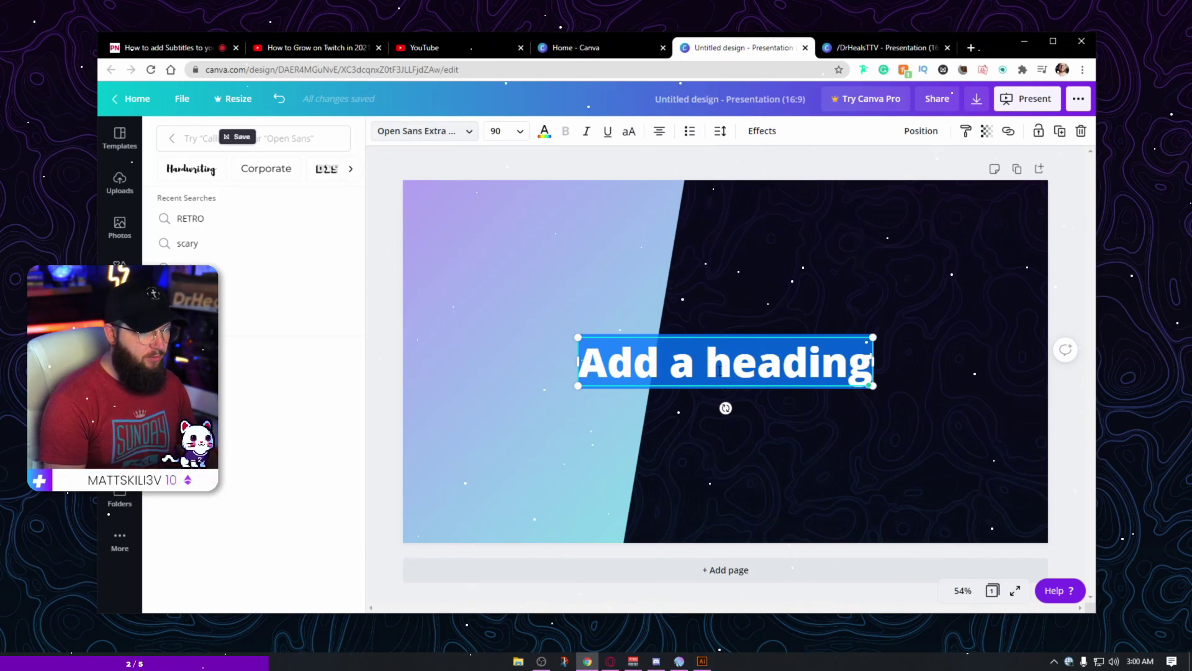
pyautogui.press('capslock')
pyautogui.write('STARTIGN SOO')
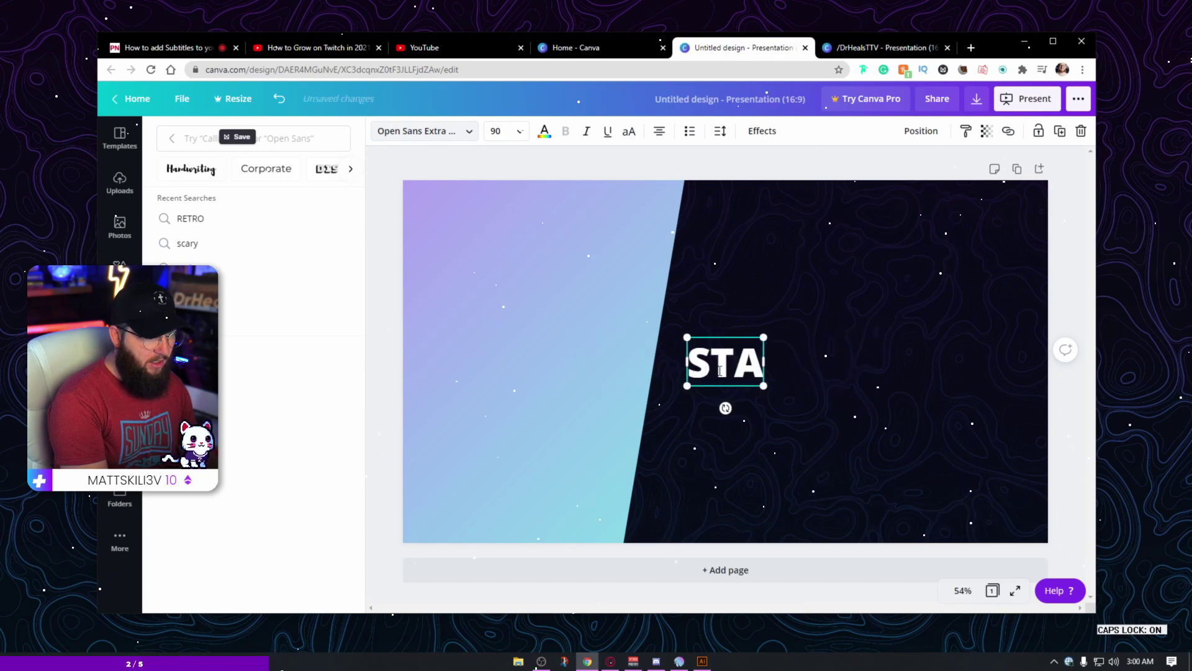
pyautogui.press('BackSpace')
pyautogui.press('BackSpace')
pyautogui.press('BackSpace')
pyautogui.press('BackSpace')
pyautogui.press('BackSpace')
pyautogui.press('BackSpace')
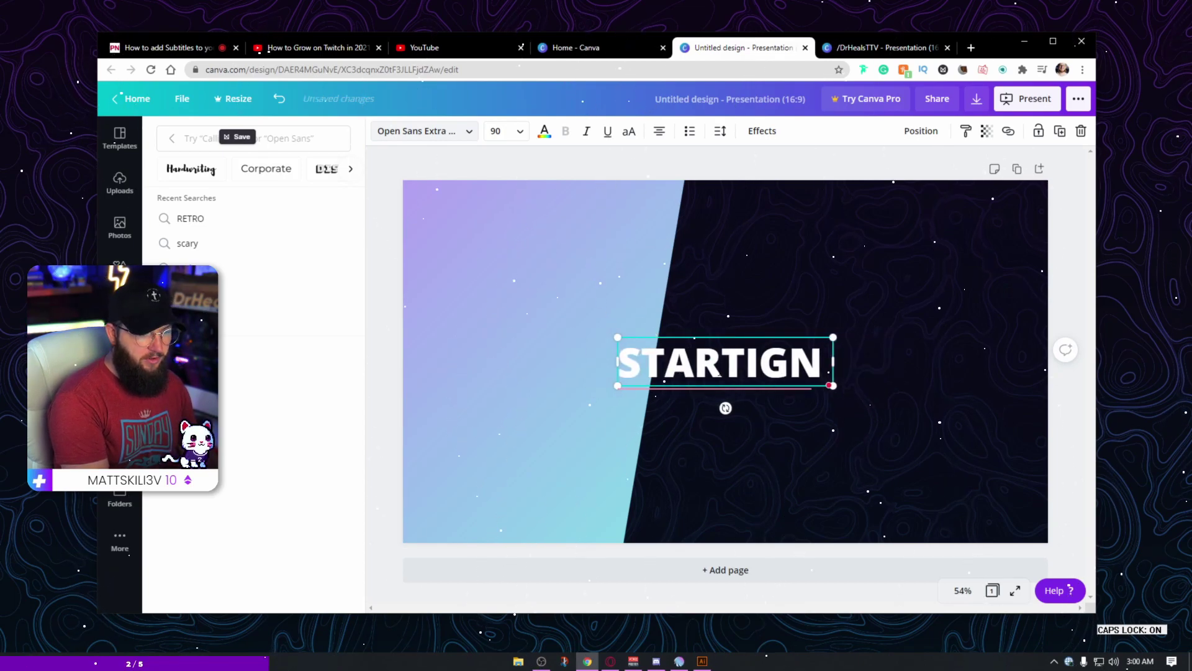
pyautogui.write('NG SOON')
pyautogui.moveTo(1029, 287); pyautogui.dragTo(956, 330)
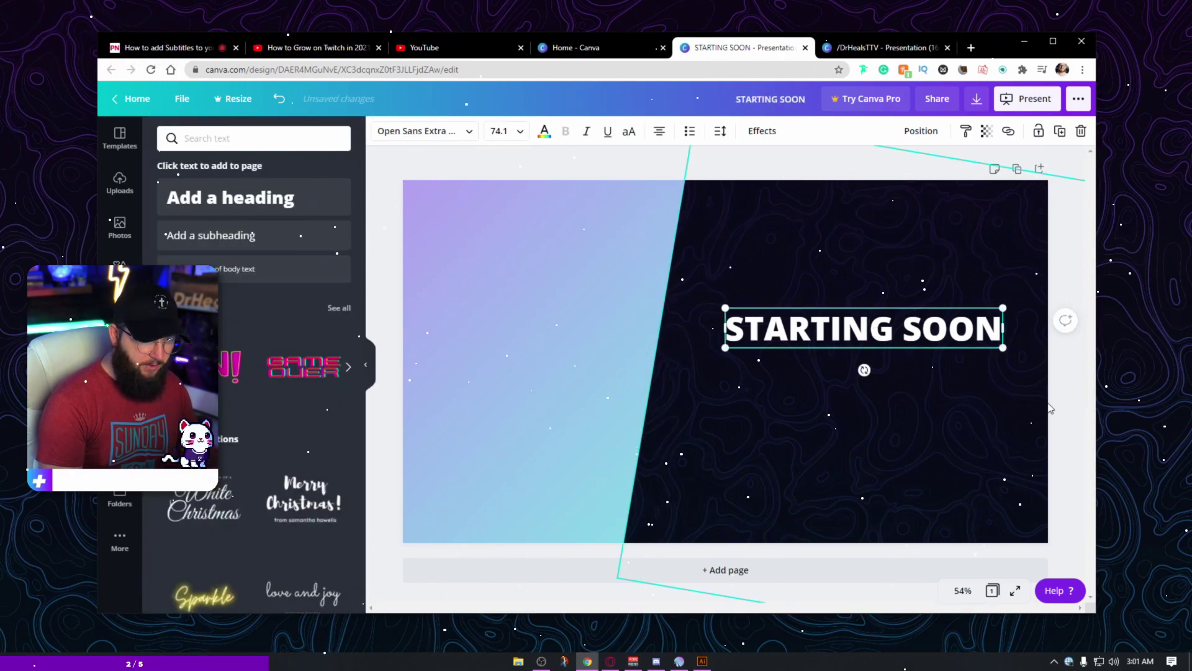
# - Duplicate the STARTING SOON heading just below itself and restyle the copy as Open Sans Light, size 42
pyautogui.click(902, 371)
pyautogui.click(882, 335)
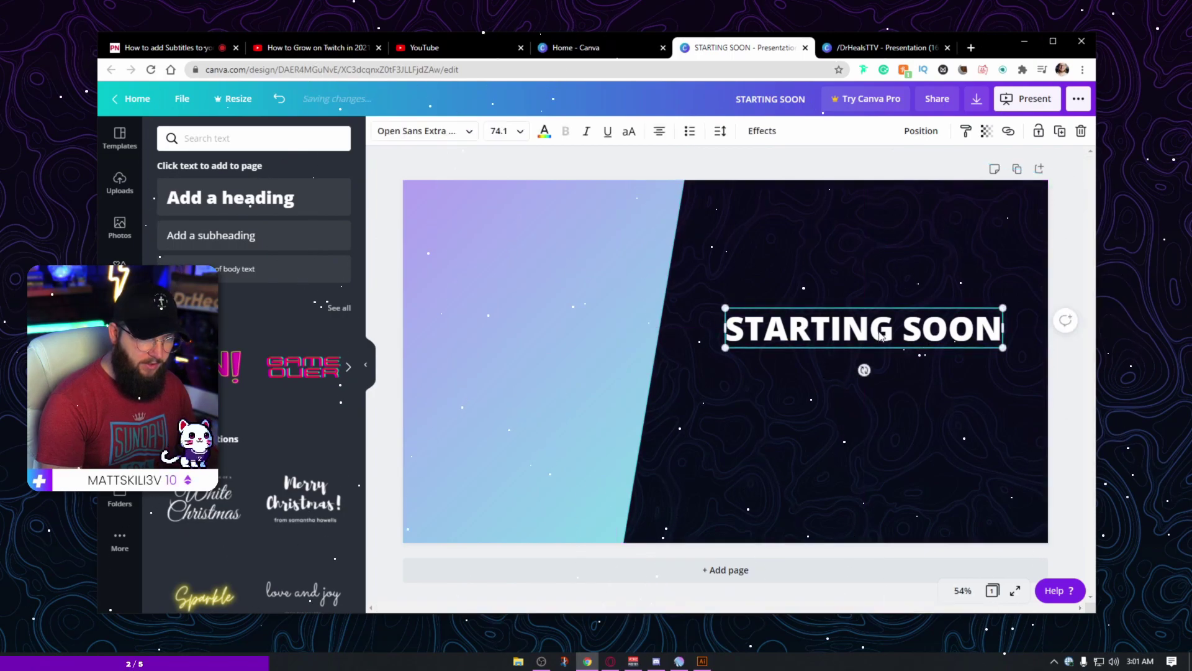
pyautogui.hotkey('ctrl', 'd')
pyautogui.moveTo(882, 335); pyautogui.dragTo(882, 384)
pyautogui.click(519, 134)
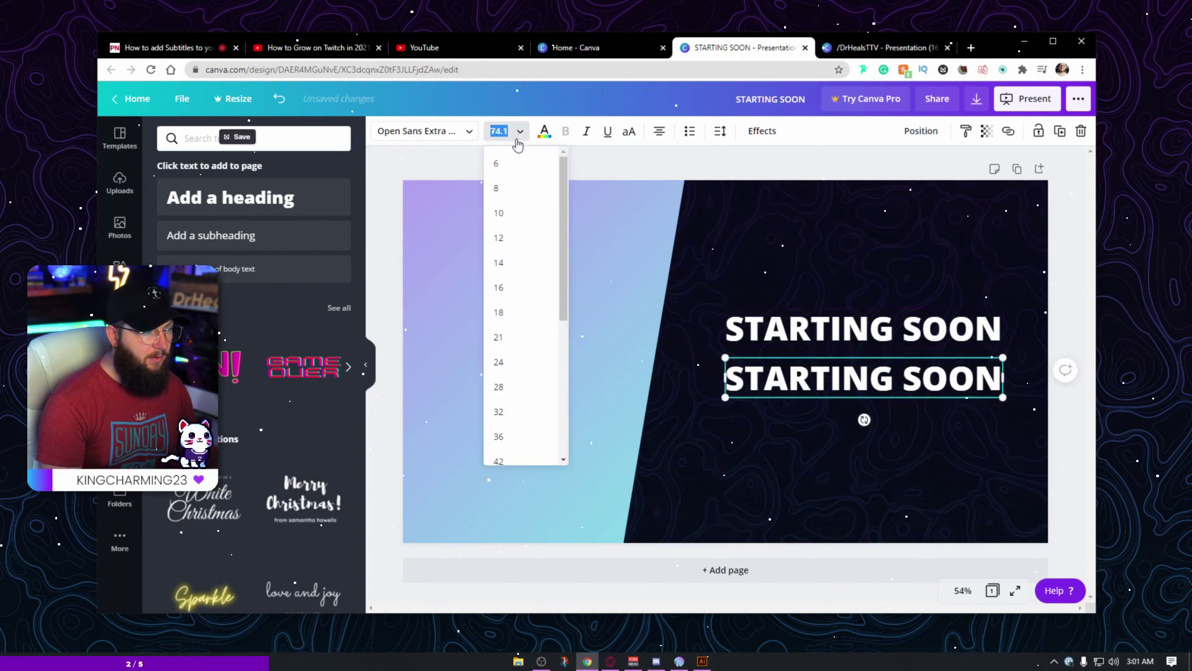
pyautogui.scroll(-3, 513, 340)
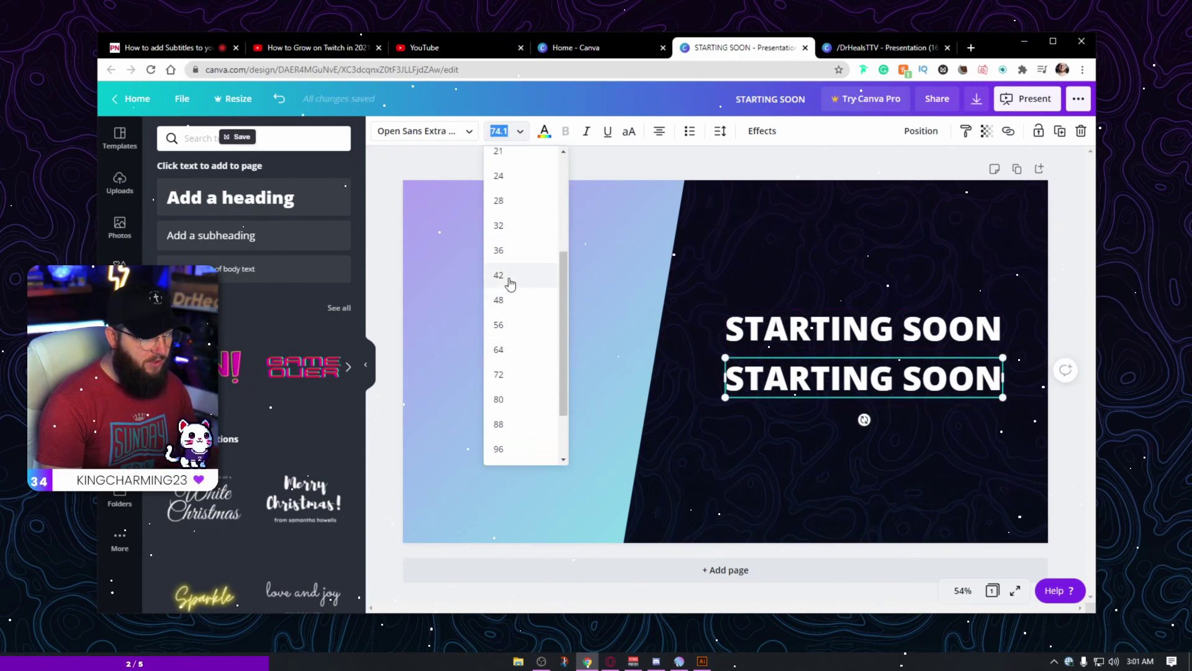
pyautogui.click(511, 277)
pyautogui.click(469, 131)
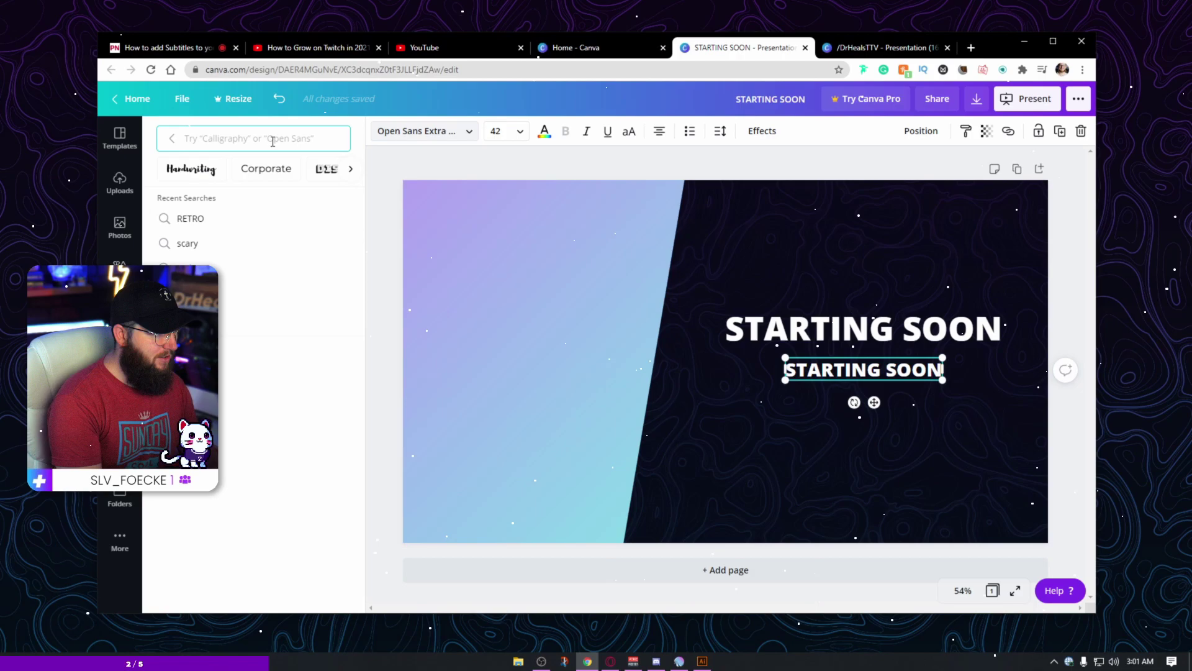
pyautogui.write('OPEN')
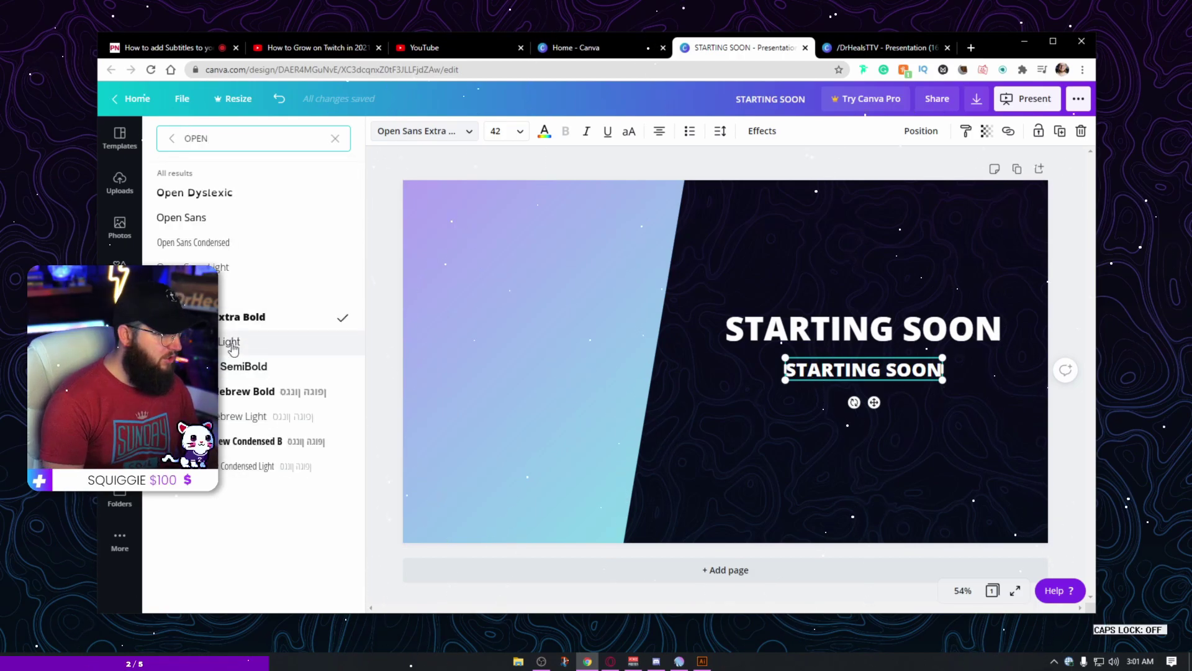
pyautogui.click(233, 343)
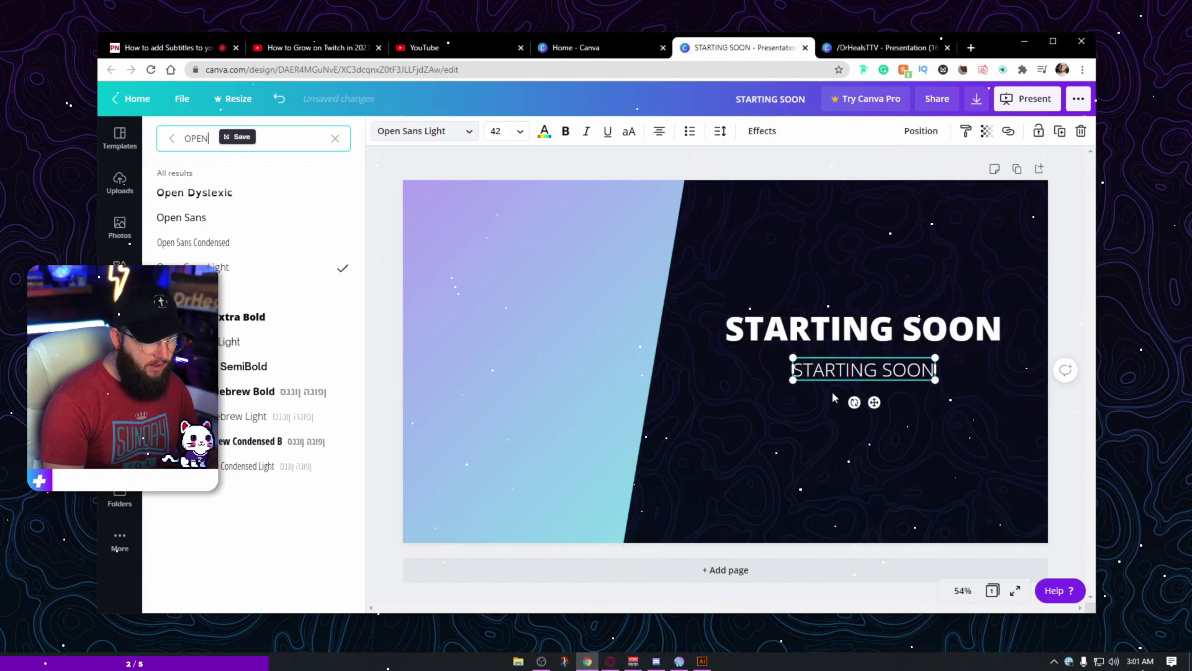
# - Make the copy read 'Type !pray to submit prayer requests.' at size 28, then group it with the heading lower down
pyautogui.tripleClick(882, 370)
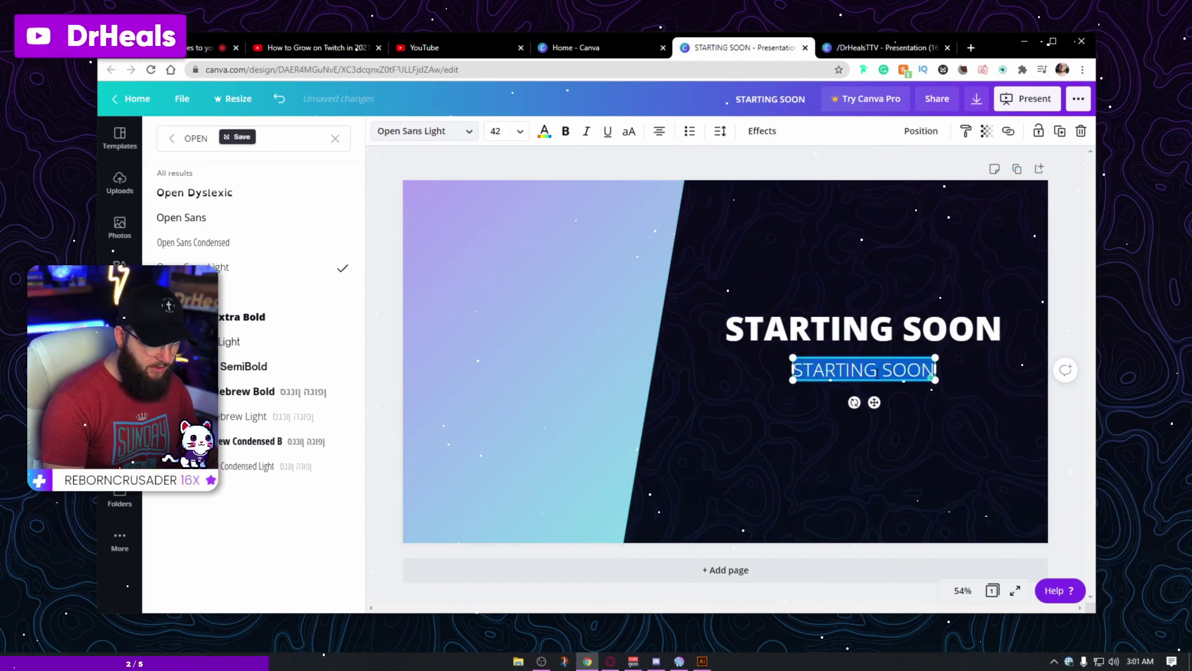
pyautogui.write('Type !pray to submit prayer requests!')
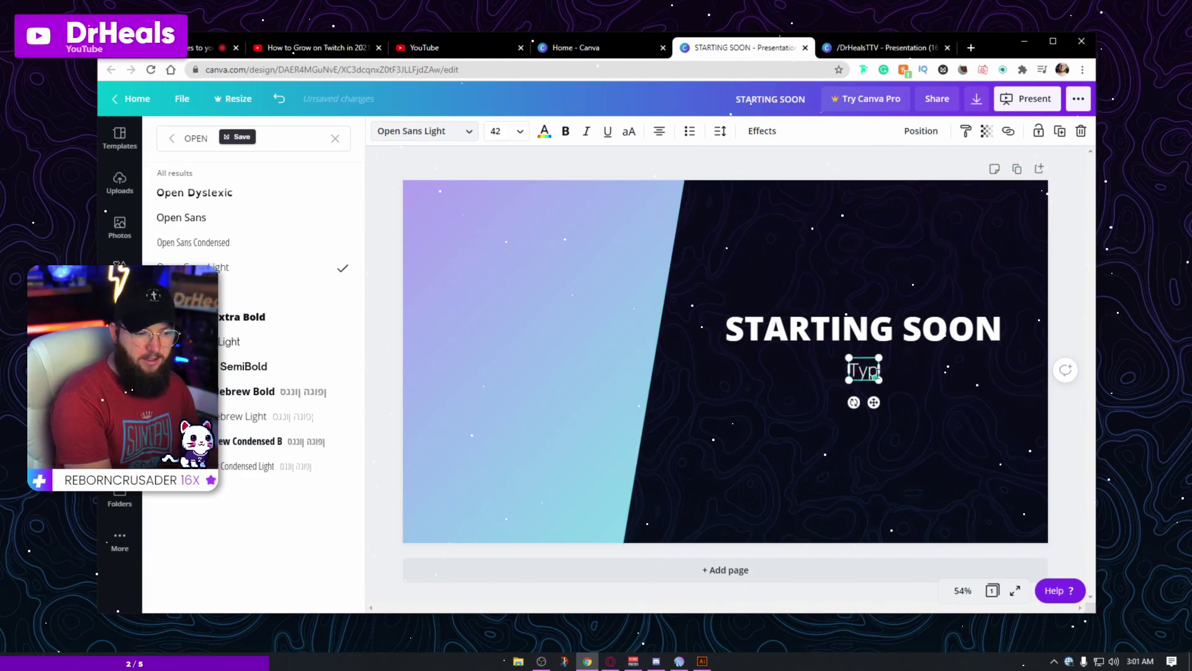
pyautogui.click(515, 132)
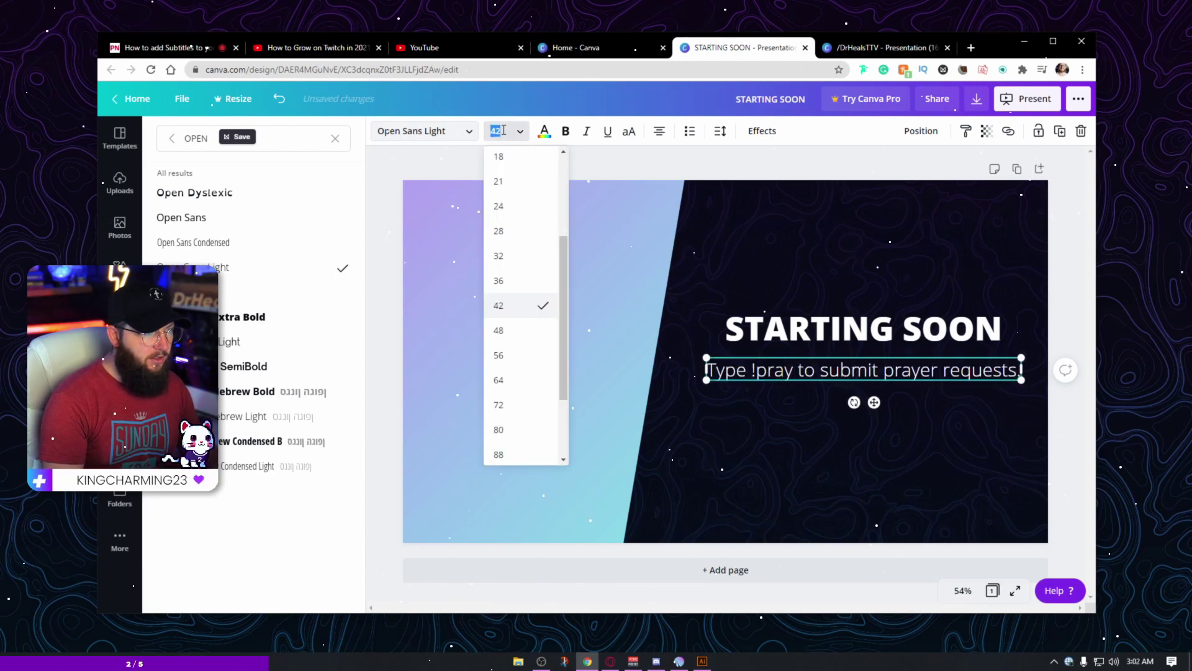
pyautogui.click(523, 232)
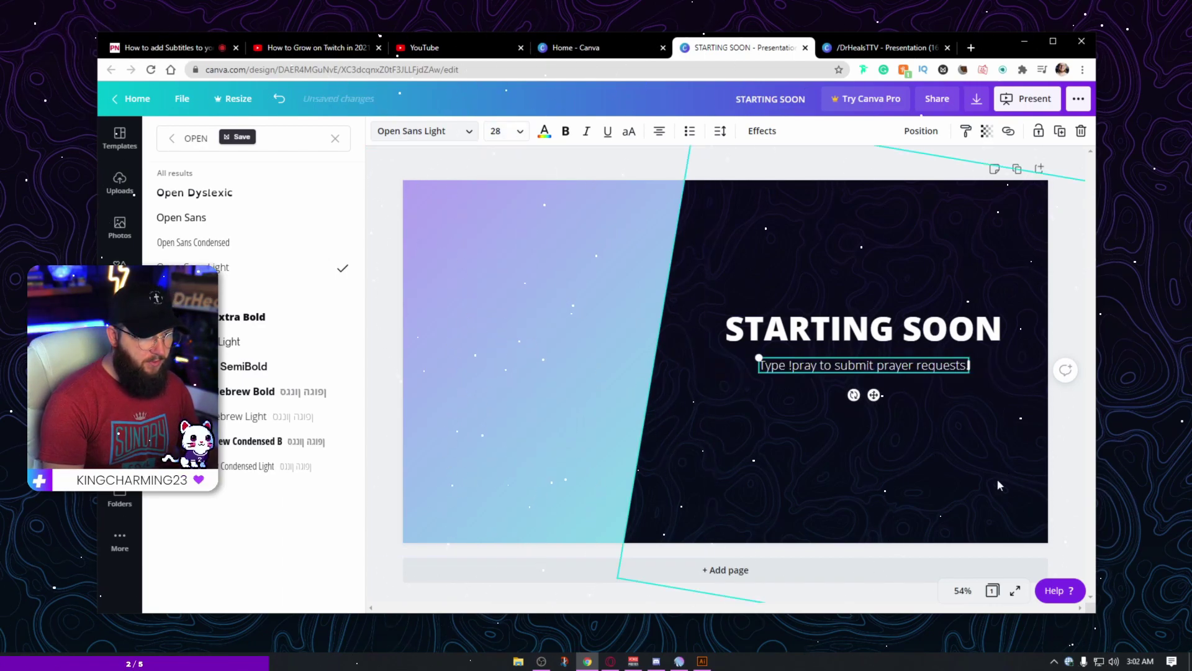
pyautogui.moveTo(946, 371); pyautogui.dragTo(946, 364)
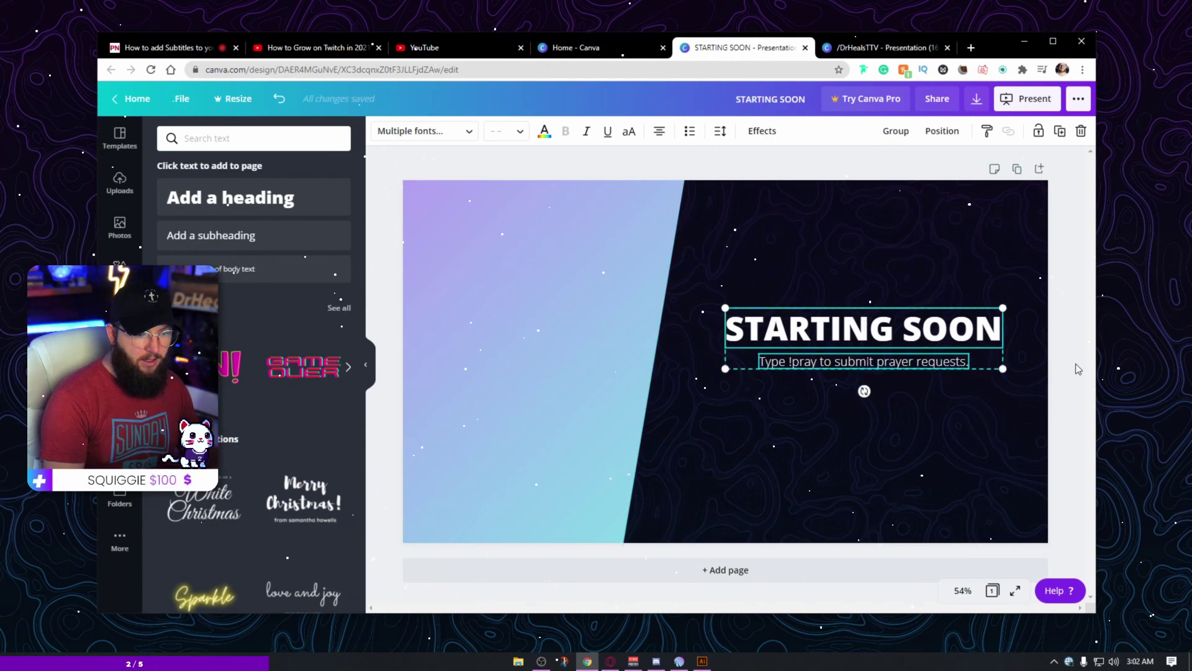
pyautogui.click(928, 337)
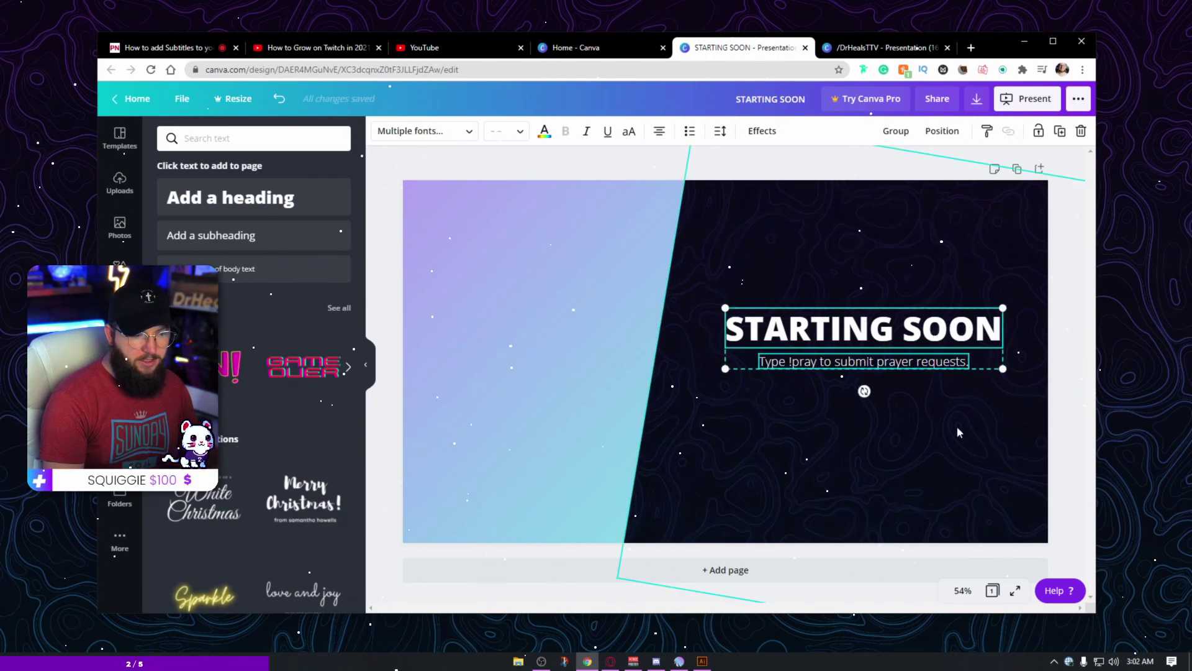
pyautogui.keyDown('shift'); pyautogui.click(930, 367); pyautogui.keyUp('shift')
pyautogui.hotkey('ctrl', 'g')
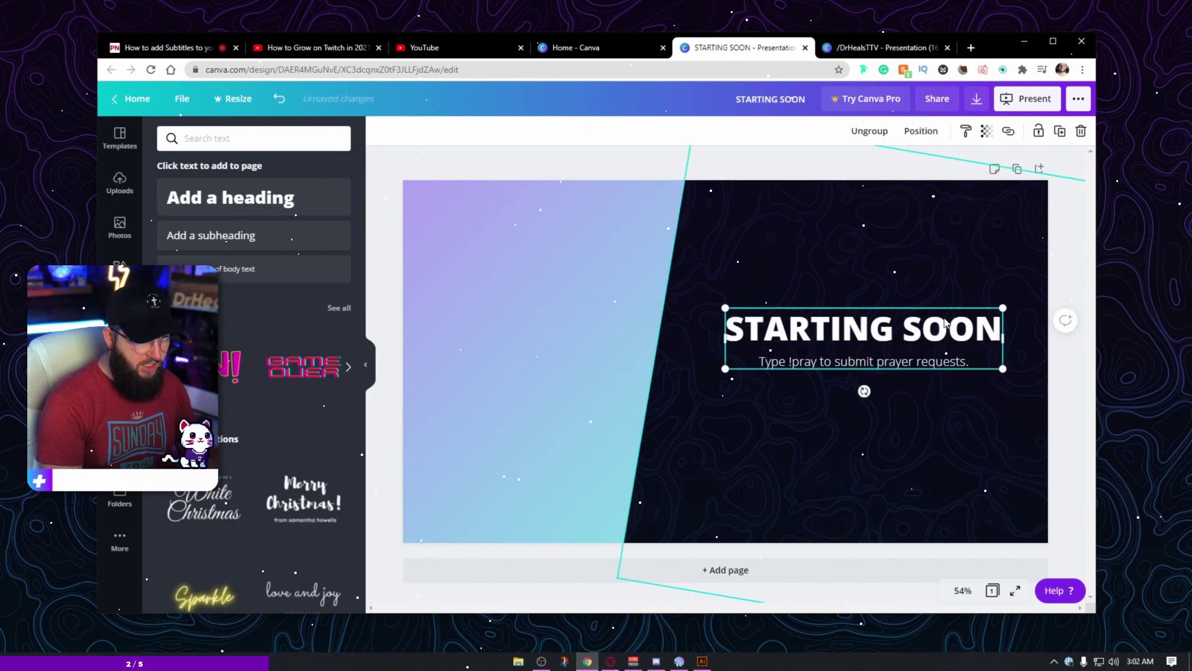
pyautogui.moveTo(887, 331); pyautogui.dragTo(886, 352)
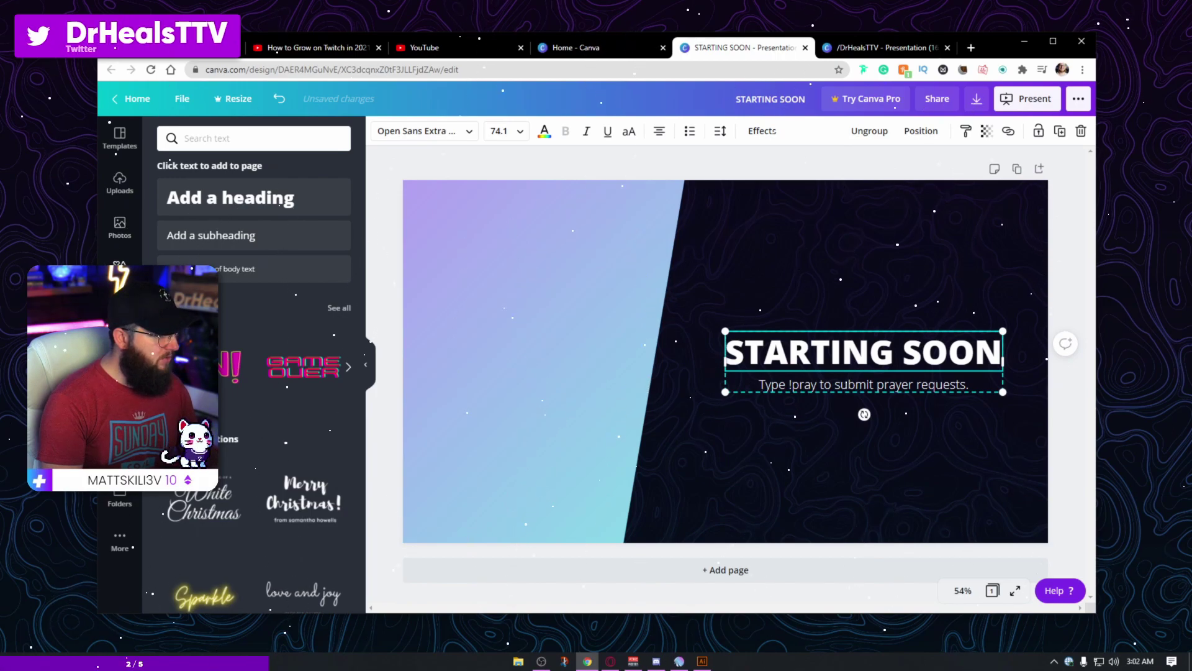
# - Drop the D+ logo from Uploads onto the slide, shrink it to a small icon, and centre it above the heading
pyautogui.click(120, 182)
pyautogui.scroll(-10, 287, 401)
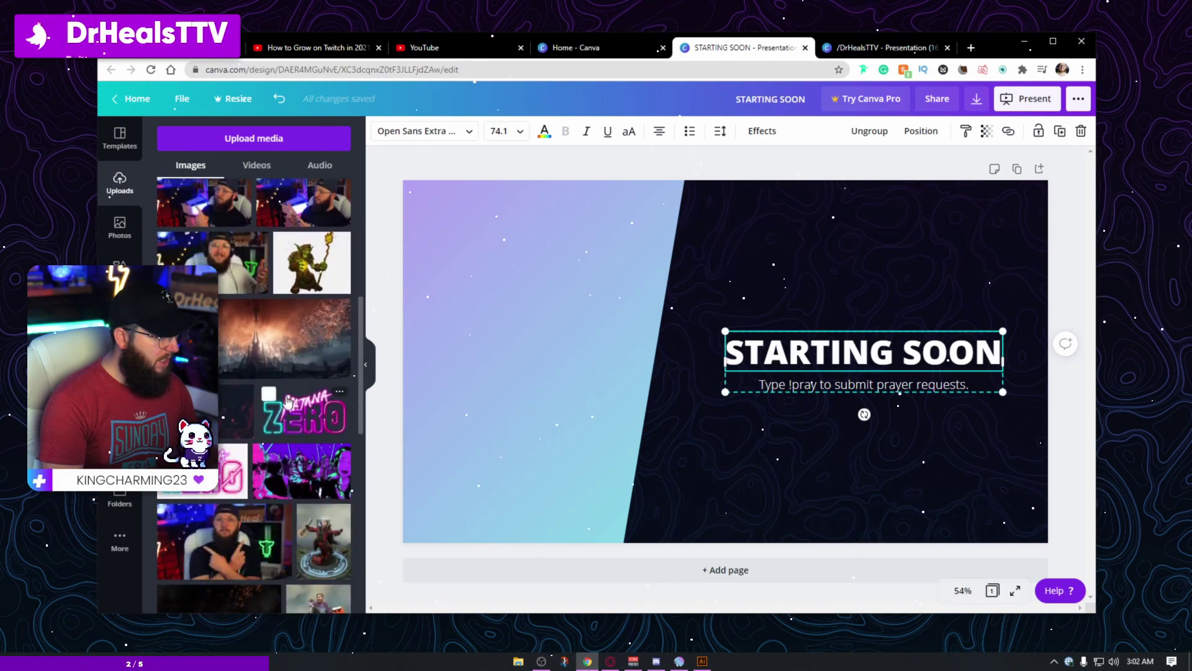
pyautogui.moveTo(305, 435); pyautogui.dragTo(780, 252)
pyautogui.hotkey('ctrl', 'z')
pyautogui.moveTo(292, 372); pyautogui.dragTo(483, 314)
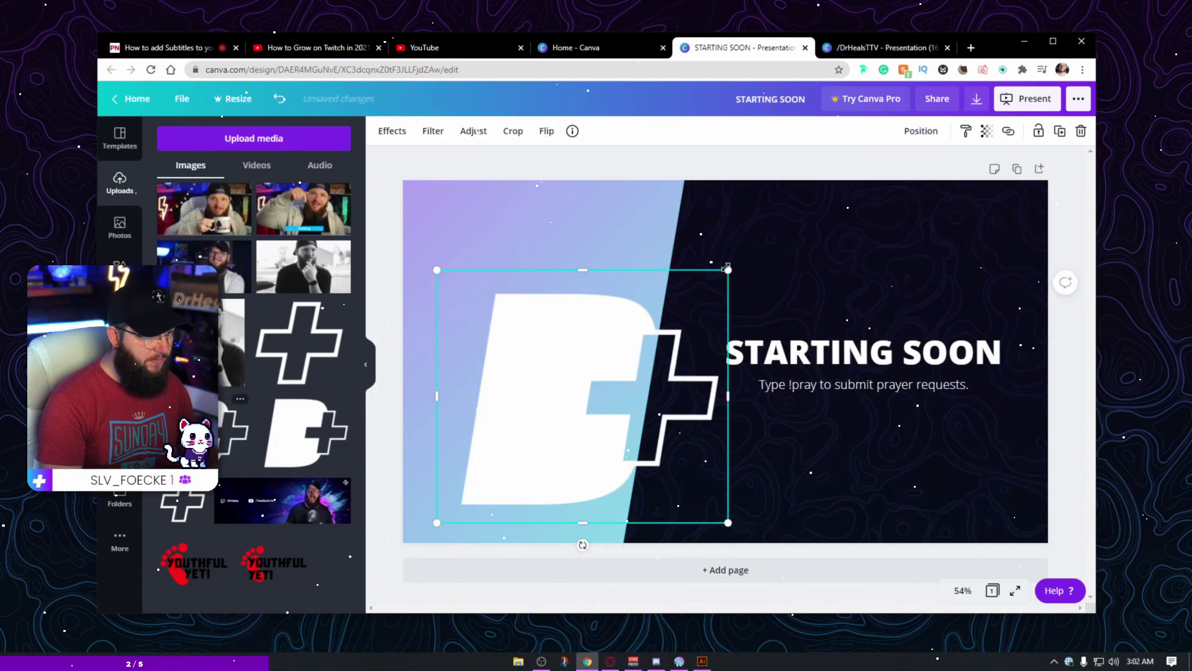
pyautogui.moveTo(726, 267); pyautogui.dragTo(614, 274)
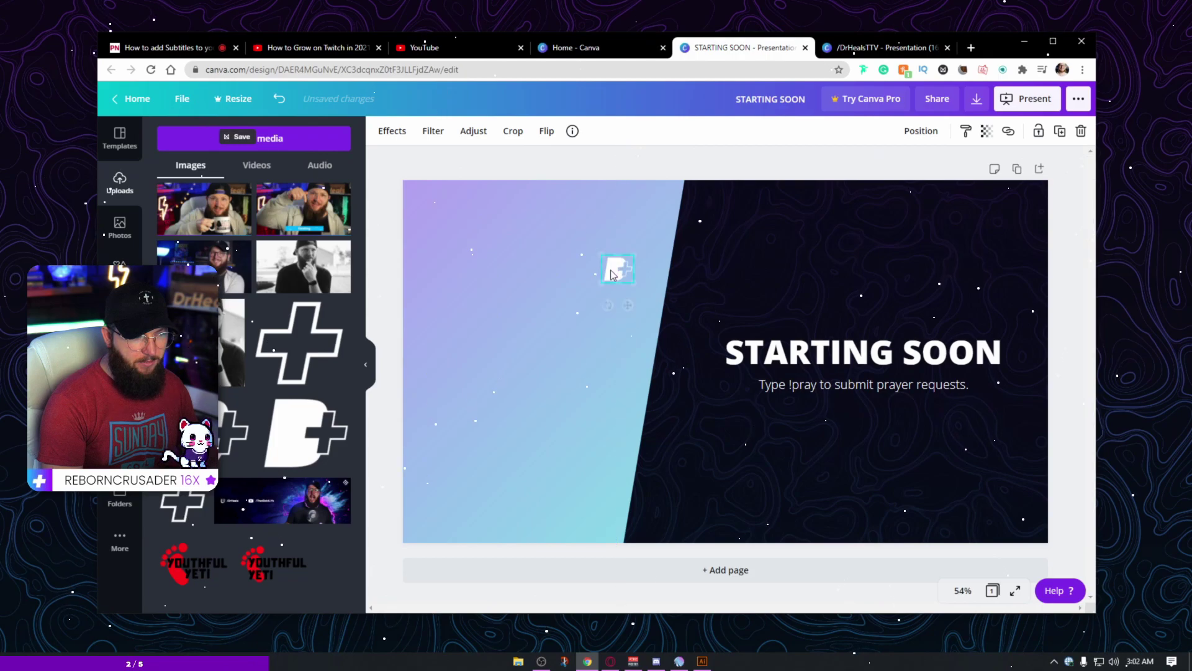
pyautogui.hotkey('shift', 'Right')
pyautogui.hotkey('shift', 'Right')
pyautogui.hotkey('shift', 'Right')
pyautogui.hotkey('shift', 'Right')
pyautogui.hotkey('shift', 'Right')
pyautogui.hotkey('shift', 'Right')
pyautogui.hotkey('shift', 'Right')
pyautogui.hotkey('shift', 'Right')
pyautogui.hotkey('shift', 'Right')
pyautogui.hotkey('shift', 'Right')
pyautogui.hotkey('shift', 'Right')
pyautogui.hotkey('shift', 'Right')
pyautogui.hotkey('shift', 'Right')
pyautogui.hotkey('shift', 'Right')
pyautogui.hotkey('shift', 'Right')
pyautogui.hotkey('shift', 'Right')
pyautogui.hotkey('shift', 'Right')
pyautogui.hotkey('shift', 'Right')
pyautogui.hotkey('shift', 'Right')
pyautogui.hotkey('shift', 'Right')
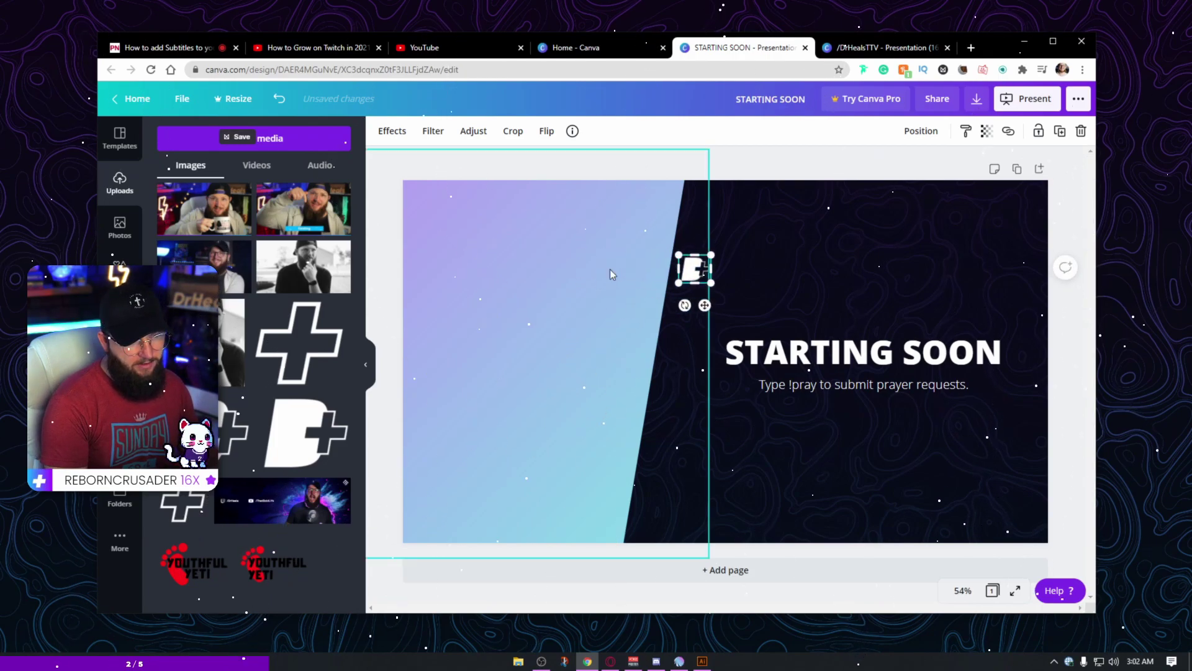
pyautogui.hotkey('shift', 'Right')
pyautogui.hotkey('shift', 'Right')
pyautogui.hotkey('shift', 'Right')
pyautogui.hotkey('shift', 'Right')
pyautogui.hotkey('shift', 'Right')
pyautogui.hotkey('shift', 'Right')
pyautogui.hotkey('shift', 'Right')
pyautogui.hotkey('shift', 'Right')
pyautogui.hotkey('shift', 'Right')
pyautogui.hotkey('shift', 'Right')
pyautogui.hotkey('shift', 'Right')
pyautogui.hotkey('shift', 'Right')
pyautogui.hotkey('shift', 'Right')
pyautogui.hotkey('shift', 'Right')
pyautogui.hotkey('shift', 'Right')
pyautogui.hotkey('shift', 'Right')
pyautogui.hotkey('shift', 'Right')
pyautogui.hotkey('shift', 'Right')
pyautogui.hotkey('shift', 'Right')
pyautogui.hotkey('shift', 'Right')
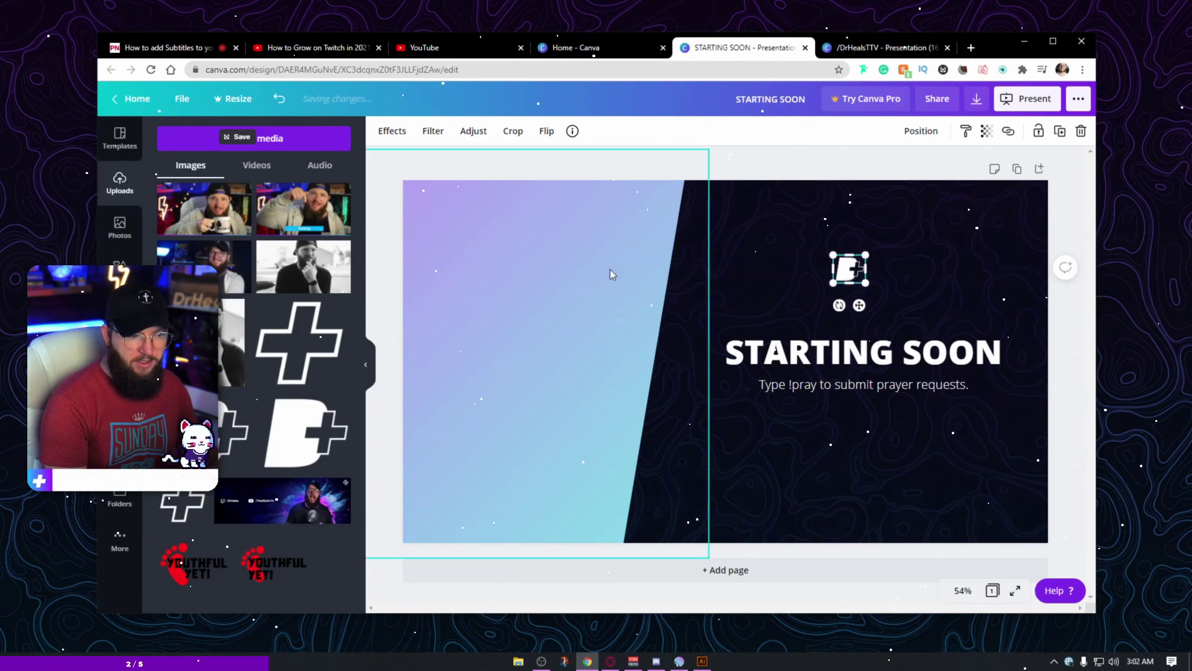
pyautogui.hotkey('shift', 'Right')
pyautogui.hotkey('shift', 'Right')
pyautogui.hotkey('shift', 'Right')
pyautogui.press('Left')
pyautogui.press('Left')
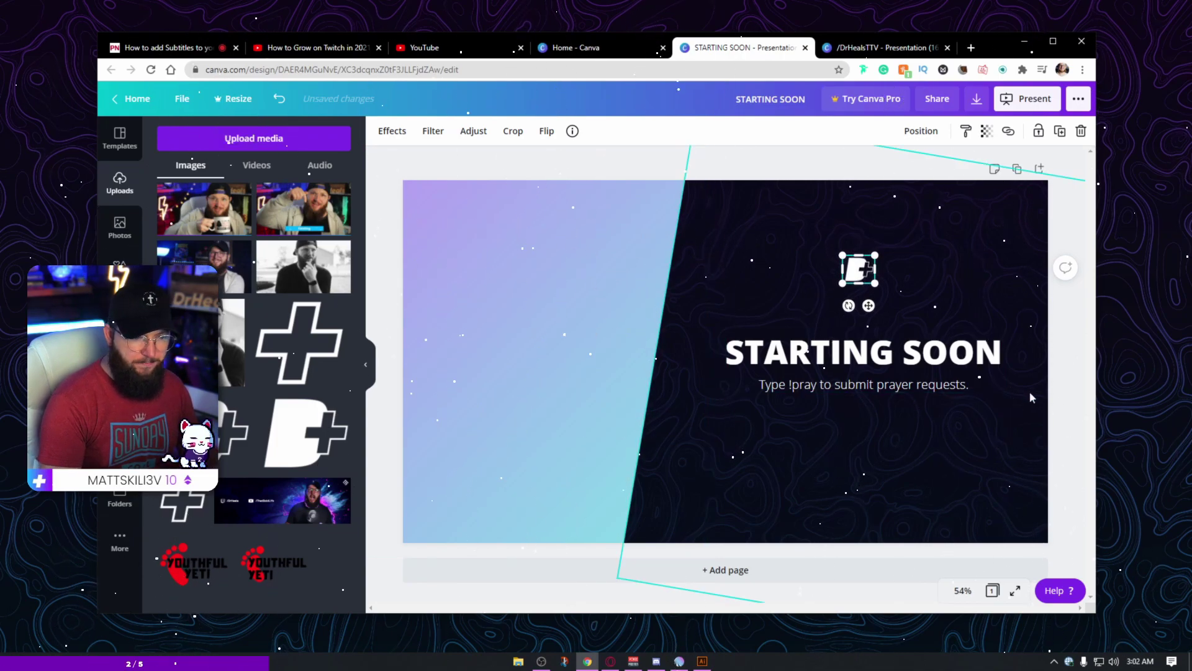
pyautogui.click(1049, 354)
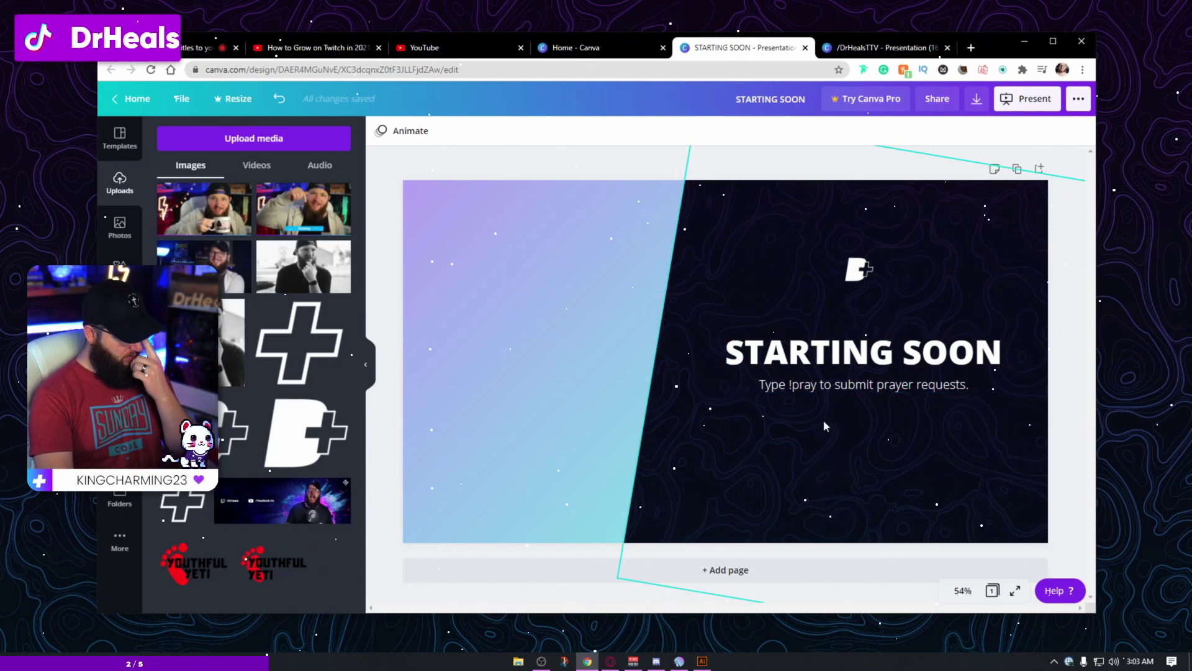
# - Duplicate the heading-and-subtitle group lower down, ungroup it, and delete the extra heading
pyautogui.click(832, 391)
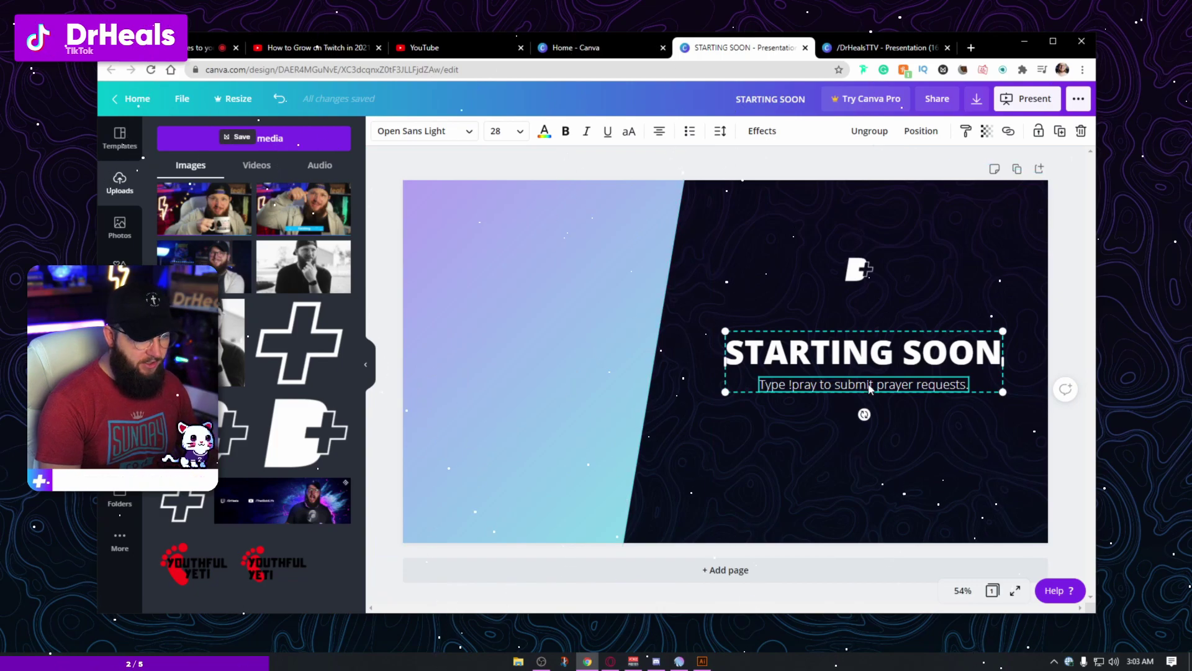
pyautogui.moveTo(869, 388); pyautogui.dragTo(871, 515)
pyautogui.rightClick(887, 518)
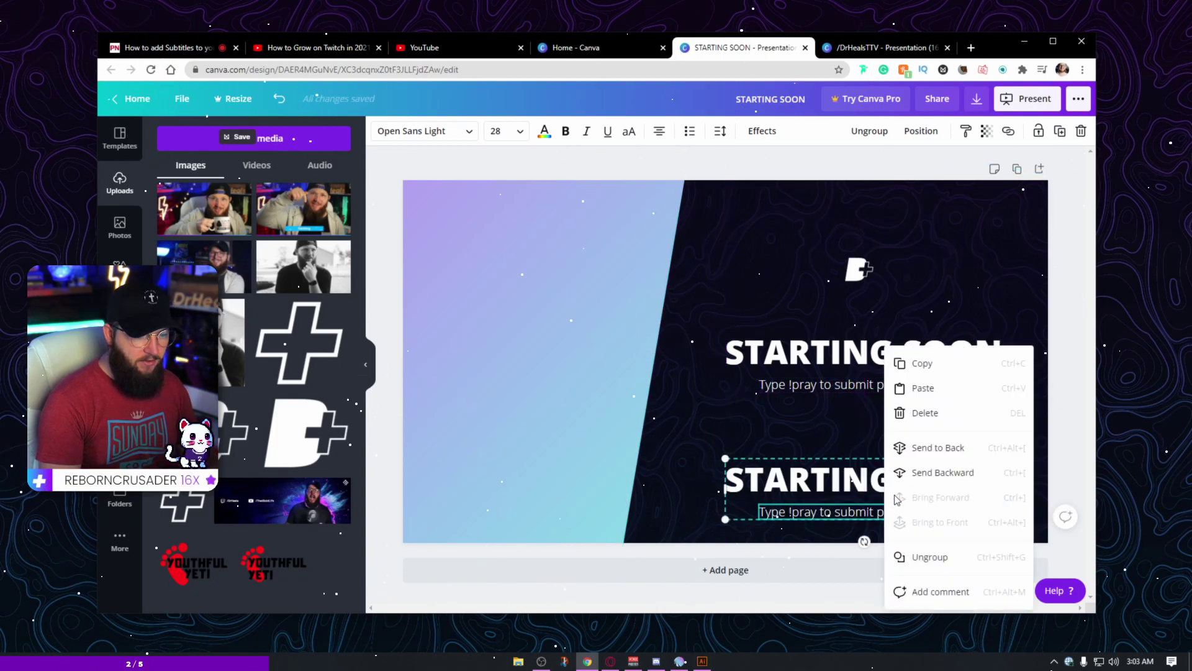
pyautogui.click(932, 557)
pyautogui.click(949, 490)
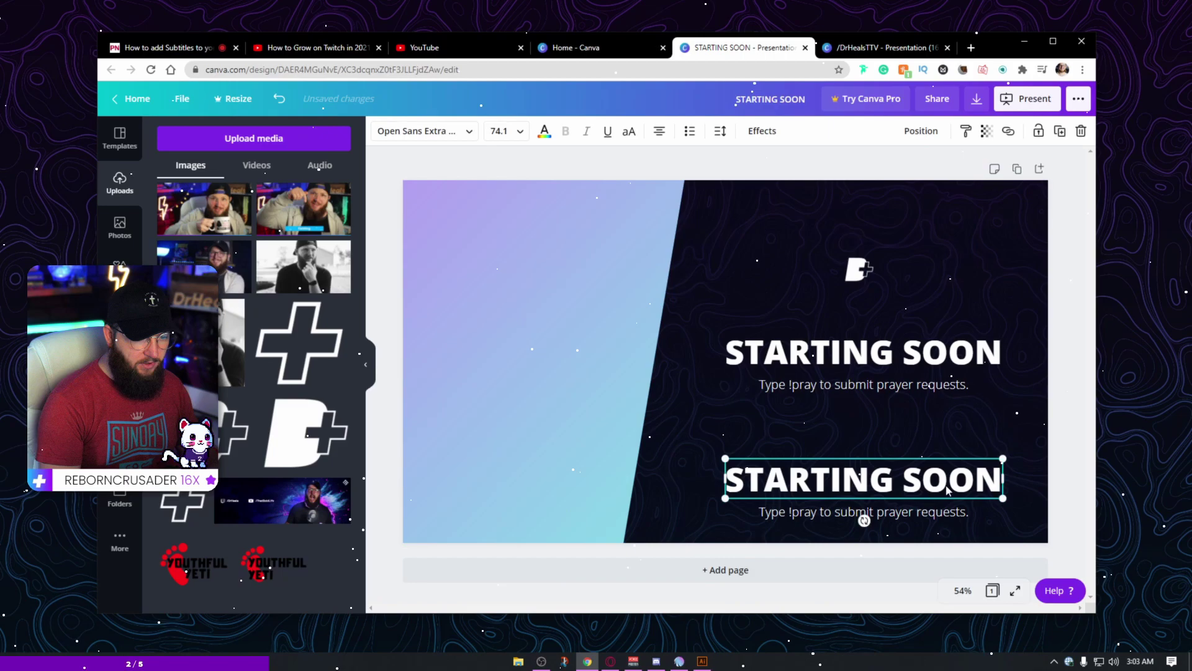
pyautogui.press('Delete')
# - Change the copied subtitle to '/DrHeals' at size 21, move it near the bottom, and narrow its box
pyautogui.doubleClick(919, 512)
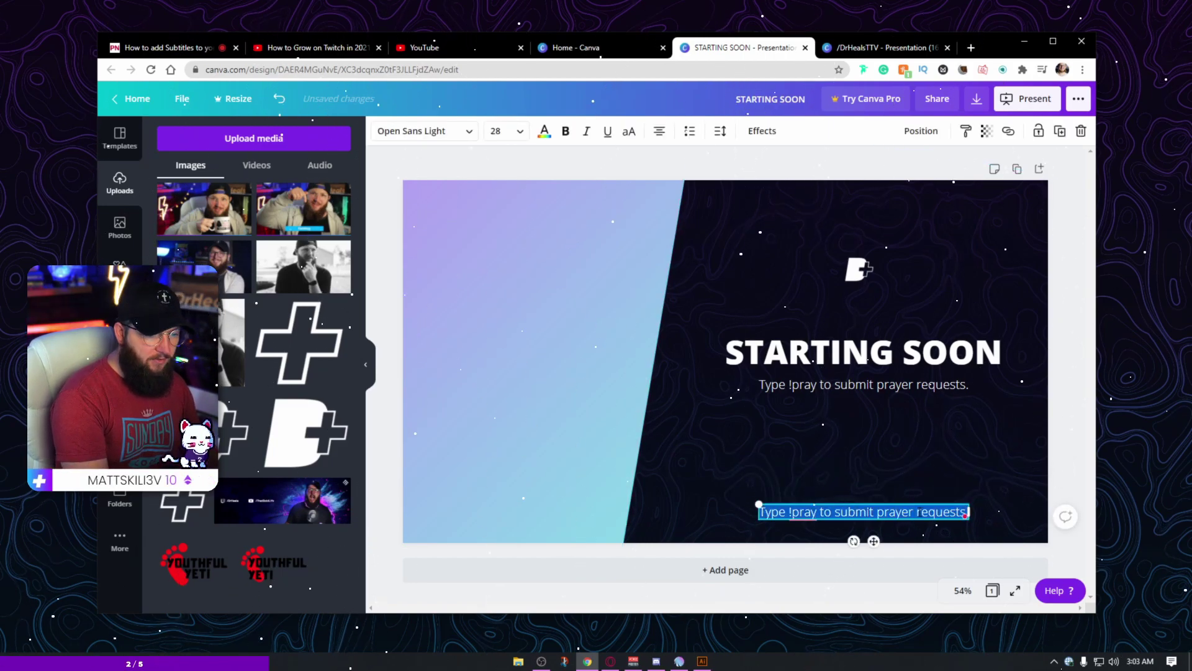
pyautogui.press('BackSpace')
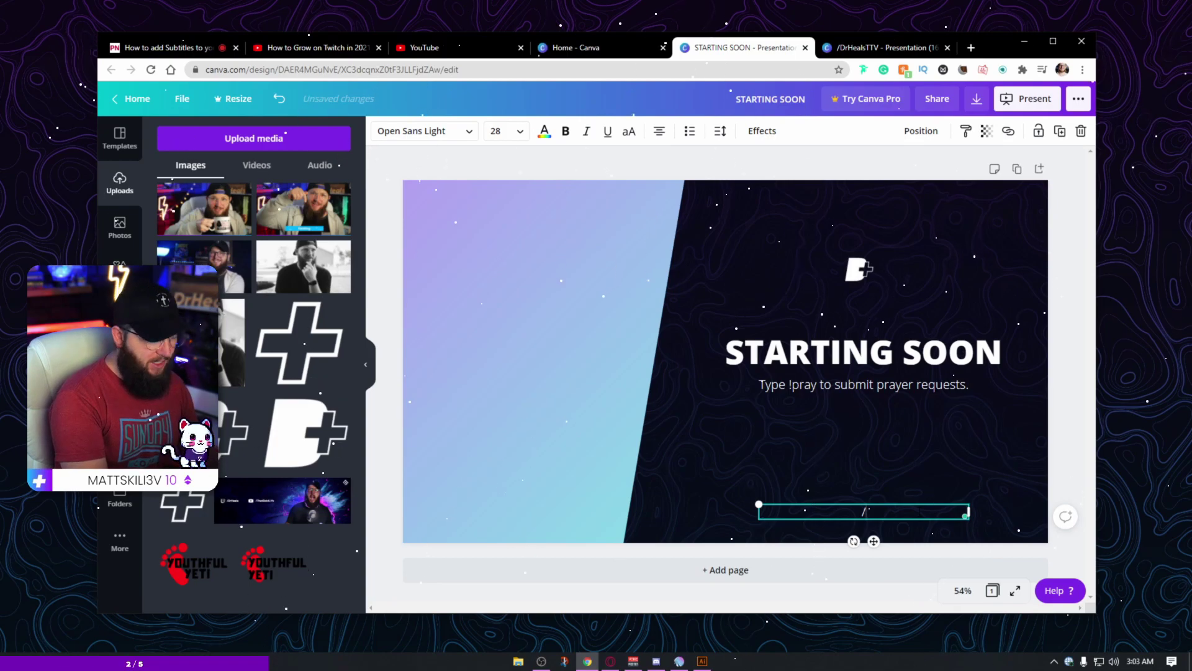
pyautogui.write('/DrHeals')
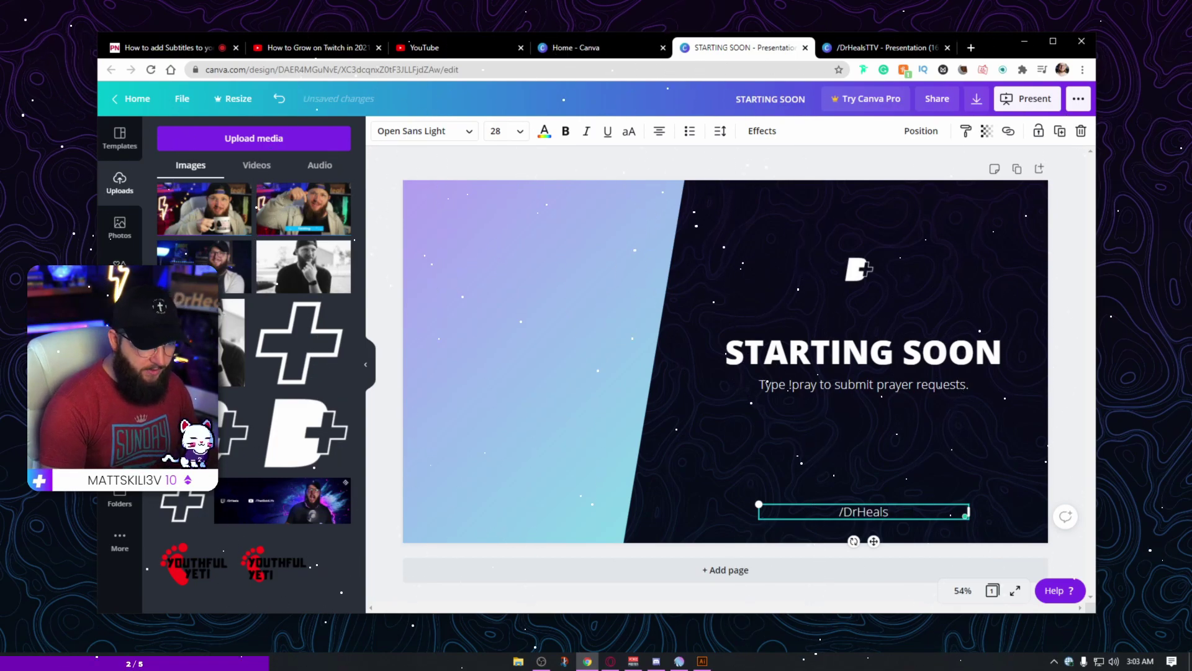
pyautogui.hotkey('ctrl', 'a')
pyautogui.click(496, 131)
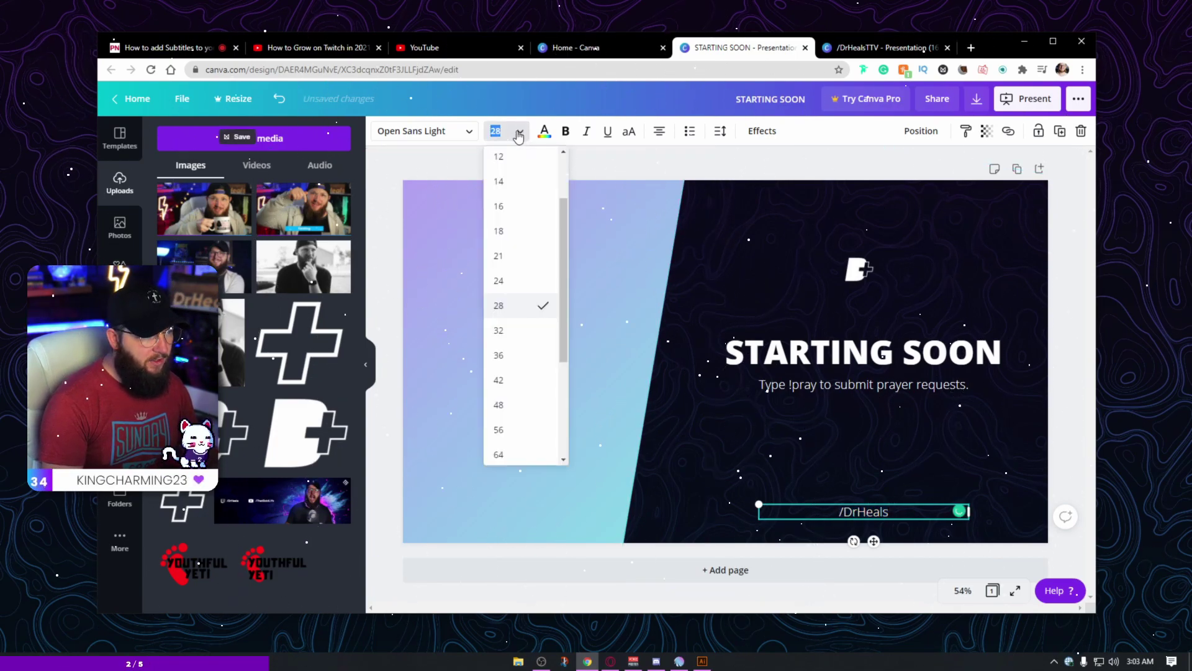
pyautogui.click(504, 254)
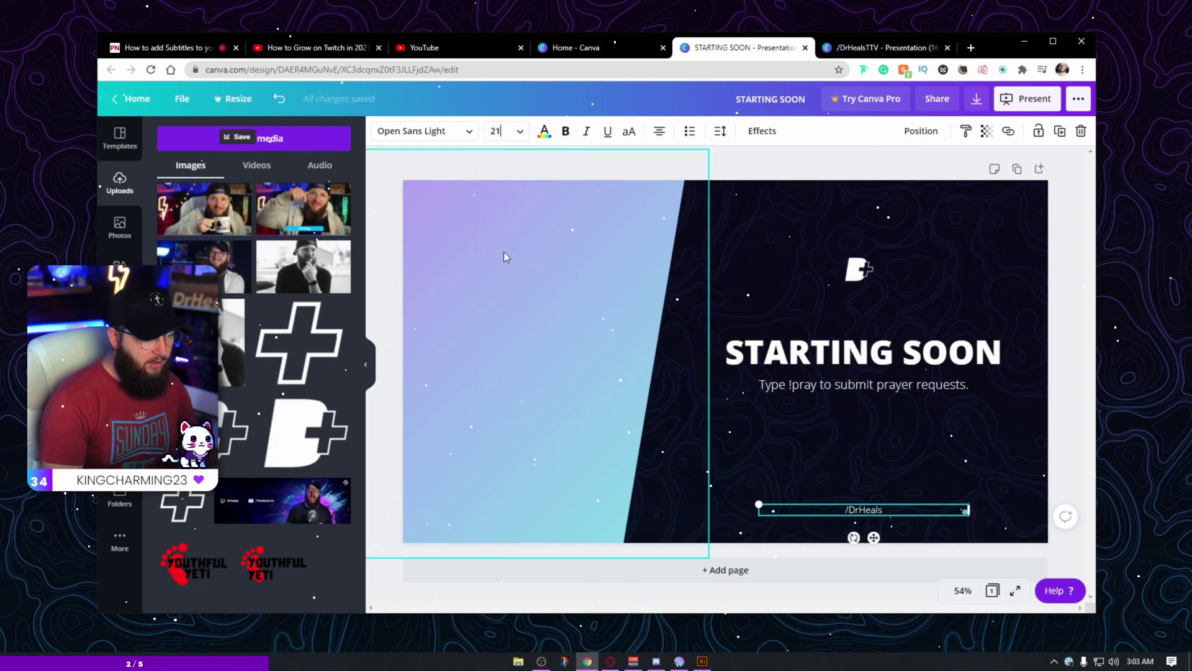
pyautogui.click(935, 550)
pyautogui.moveTo(879, 513); pyautogui.dragTo(785, 524)
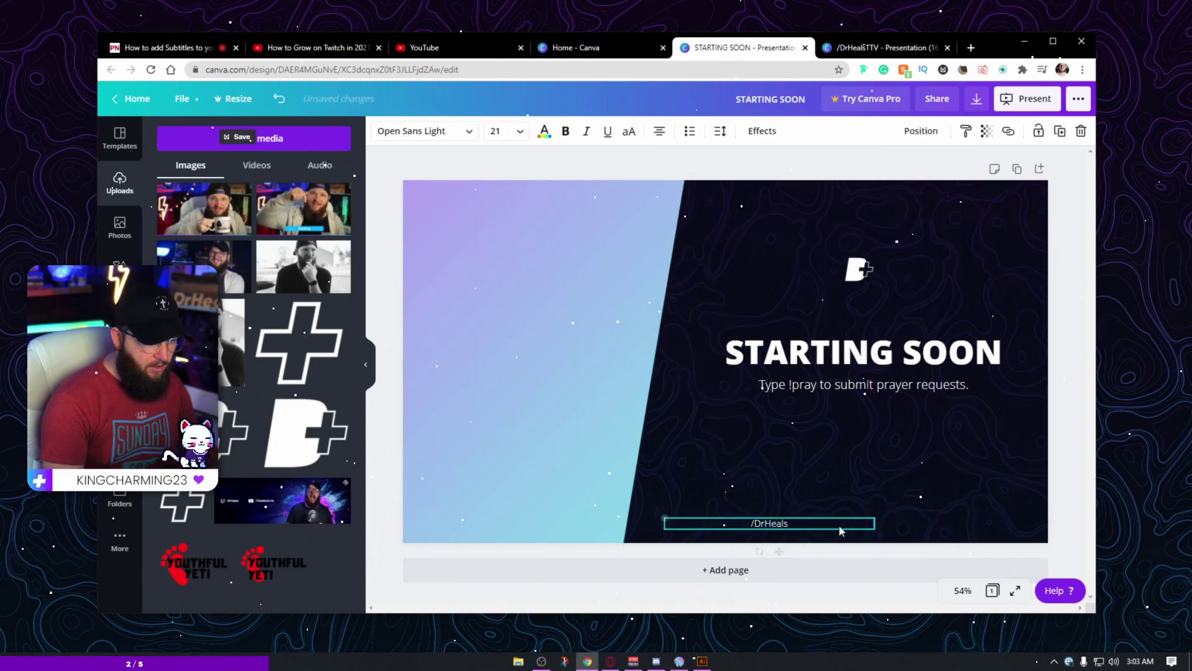
pyautogui.moveTo(874, 523); pyautogui.dragTo(732, 524)
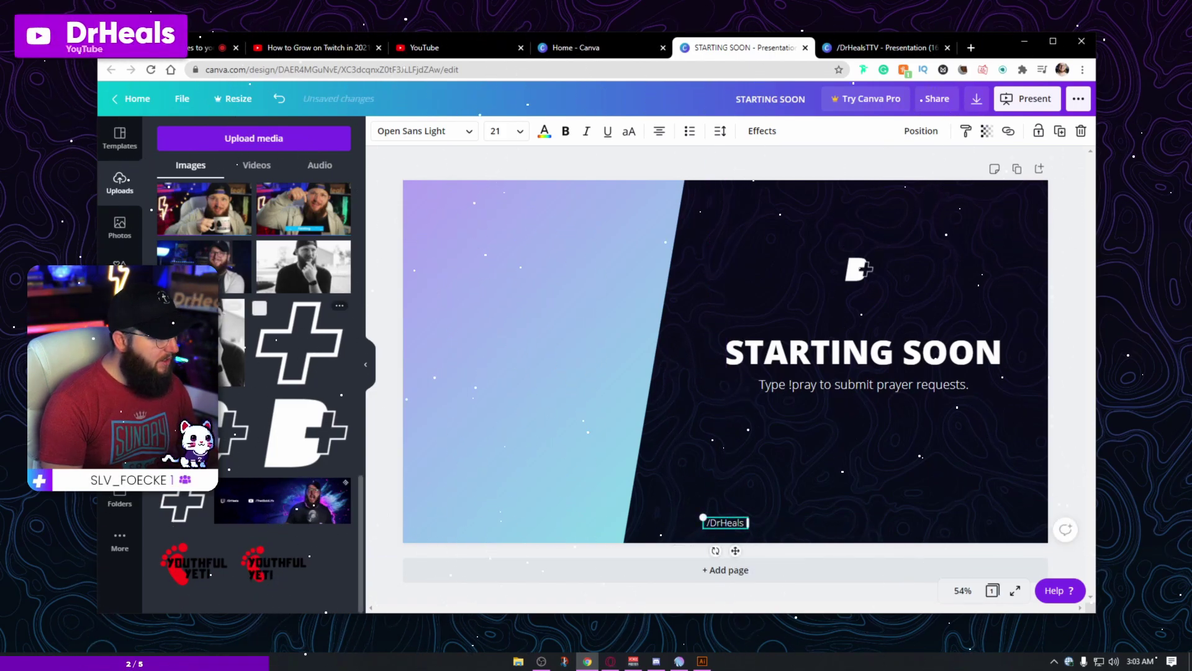
# - Add a YouTube logo from Elements and shrink it into a small icon beside the handle text
pyautogui.click(120, 267)
pyautogui.click(254, 142)
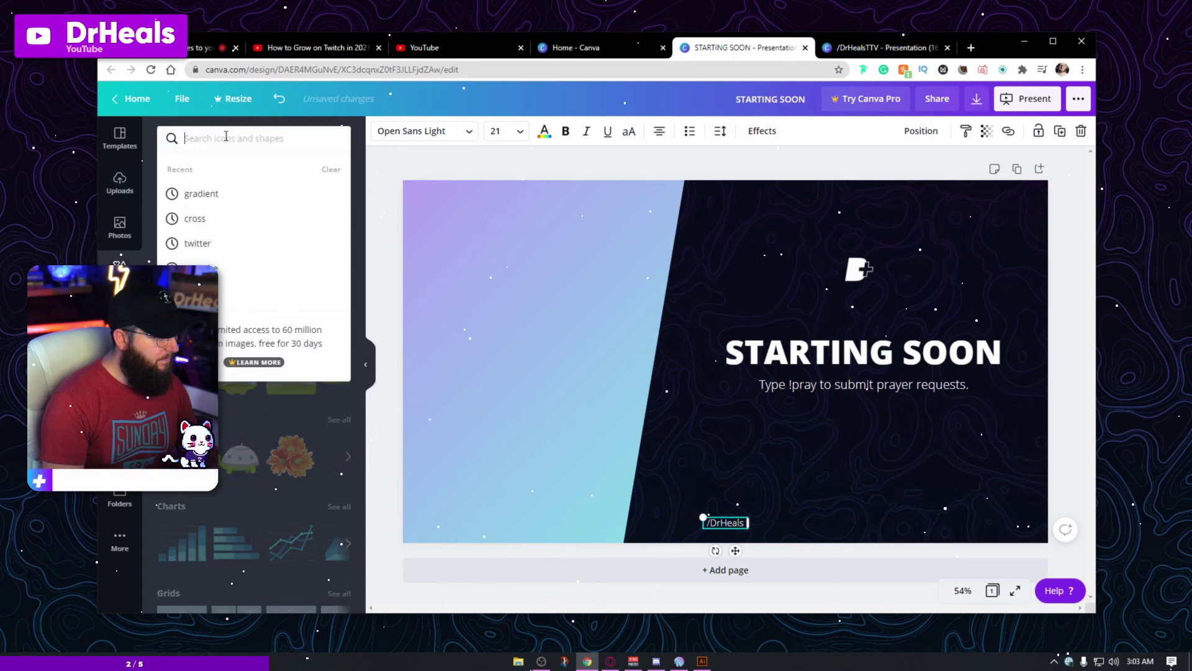
pyautogui.click(199, 190)
pyautogui.moveTo(186, 190); pyautogui.dragTo(651, 401)
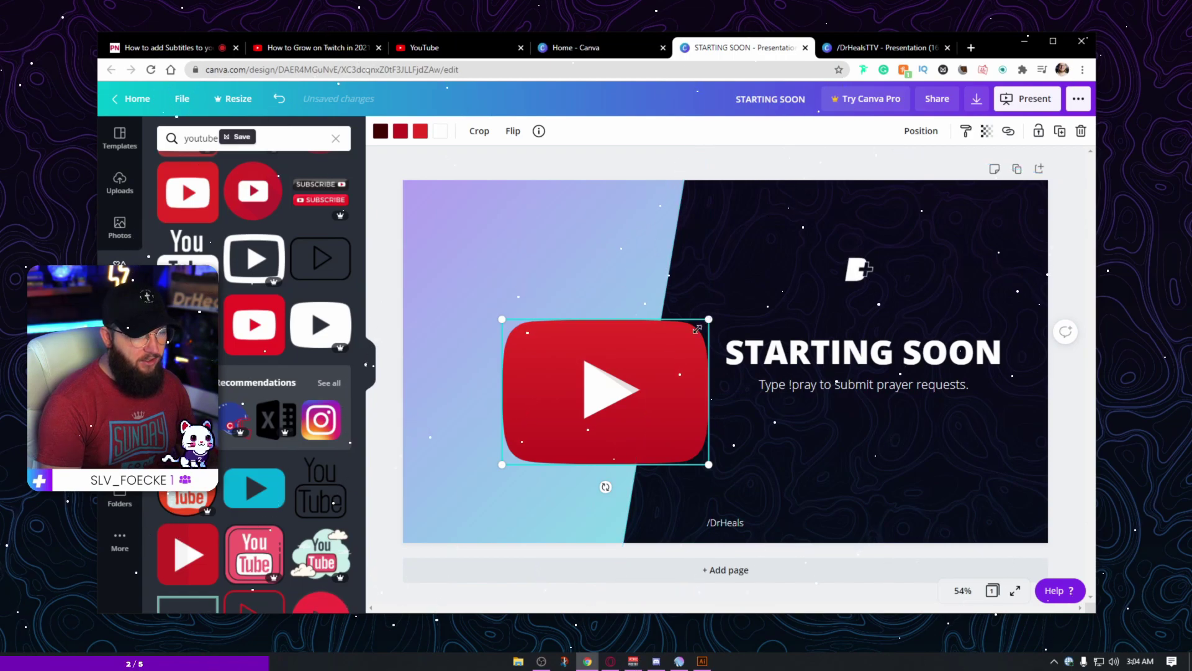
pyautogui.moveTo(697, 329); pyautogui.dragTo(708, 526)
pyautogui.click(724, 525)
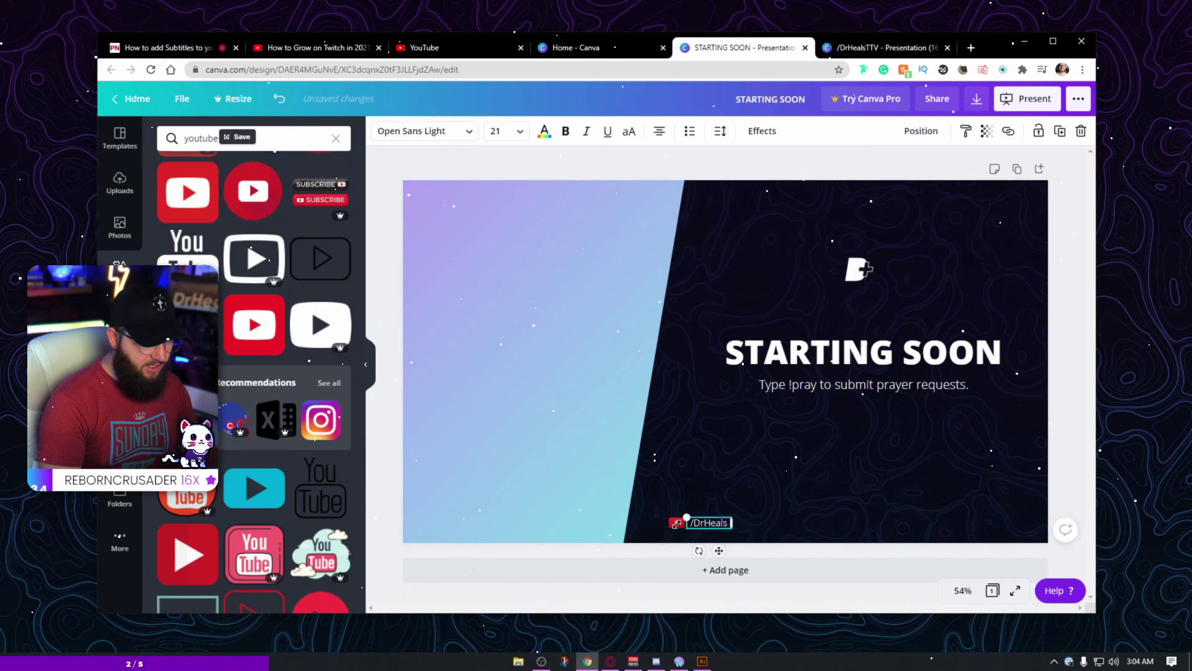
# - Recolour the YouTube logo's first three colours white and its play triangle dark navy
pyautogui.click(674, 526)
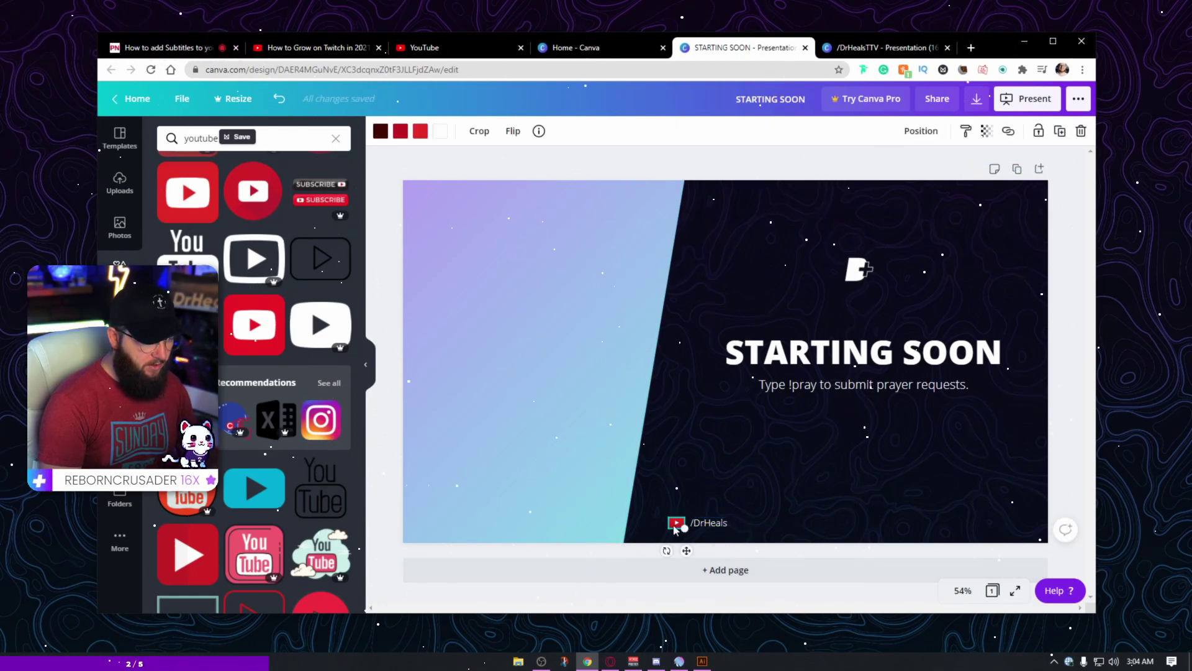
pyautogui.click(380, 132)
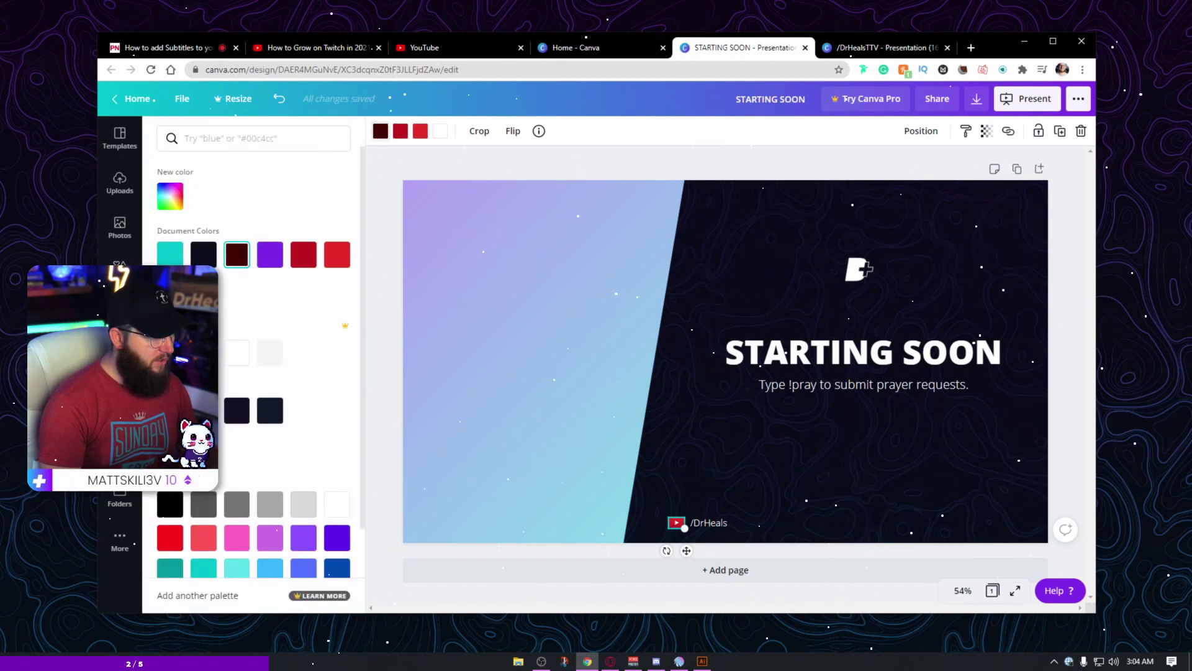
pyautogui.click(237, 352)
pyautogui.click(401, 131)
pyautogui.click(237, 352)
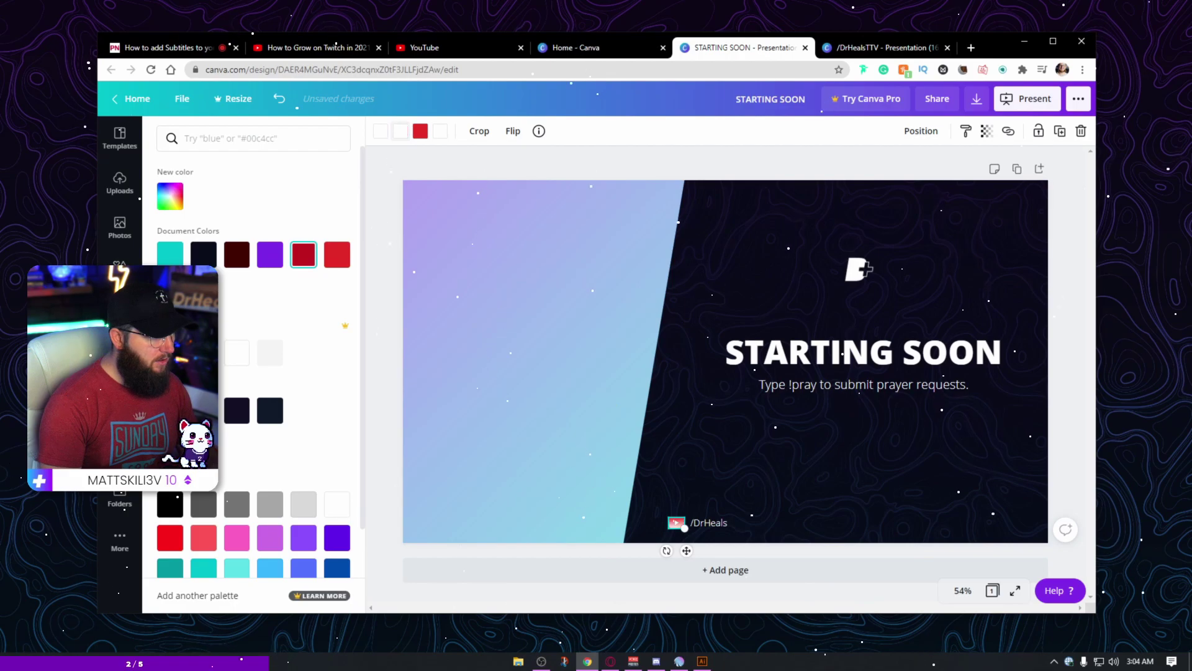
pyautogui.click(420, 131)
pyautogui.click(237, 352)
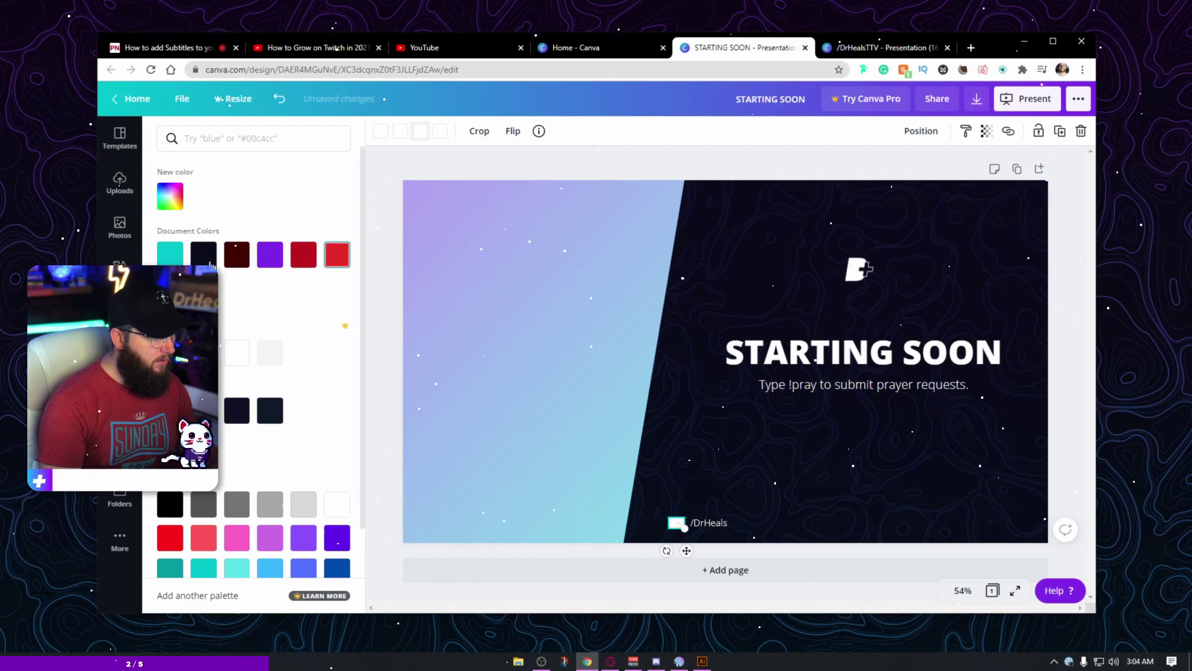
pyautogui.click(439, 133)
pyautogui.click(204, 255)
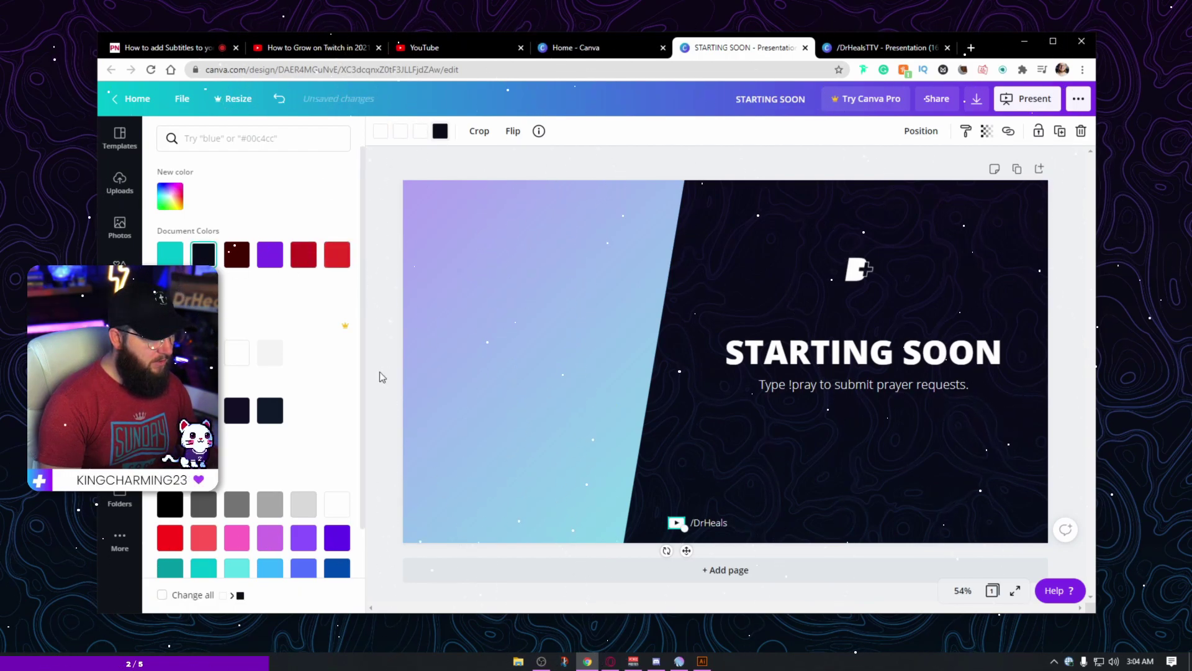
pyautogui.click(683, 525)
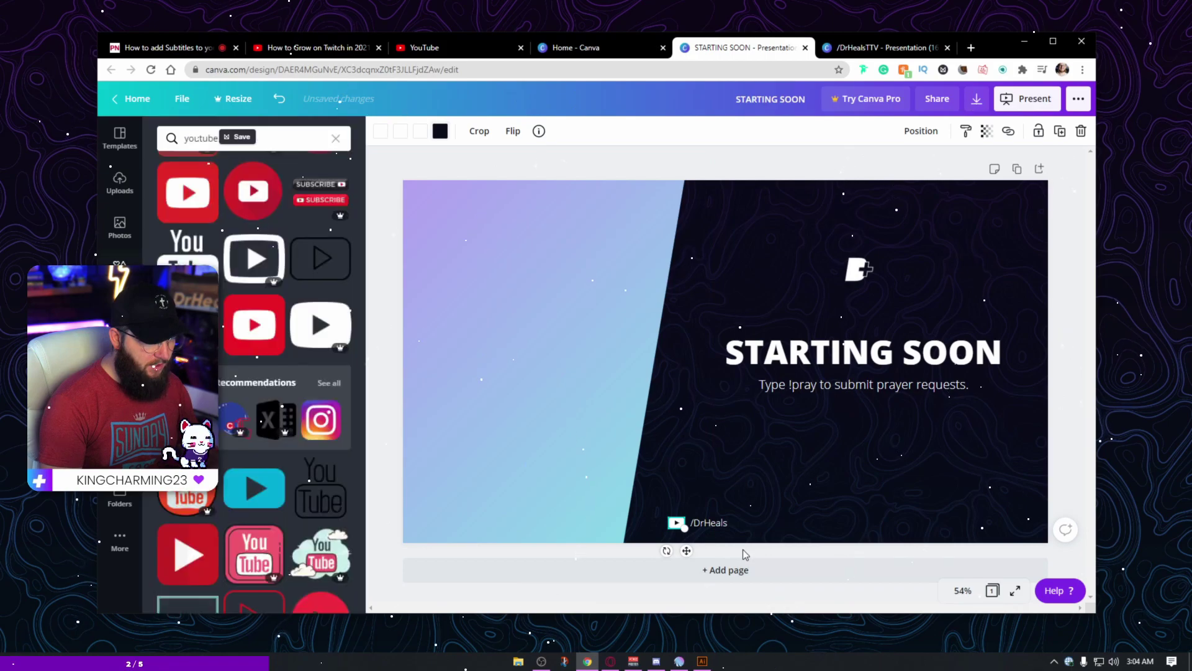
# - Group the logo with the handle text and enlarge the resulting label
pyautogui.keyDown('shift'); pyautogui.click(713, 524); pyautogui.keyUp('shift')
pyautogui.hotkey('ctrl', 'g')
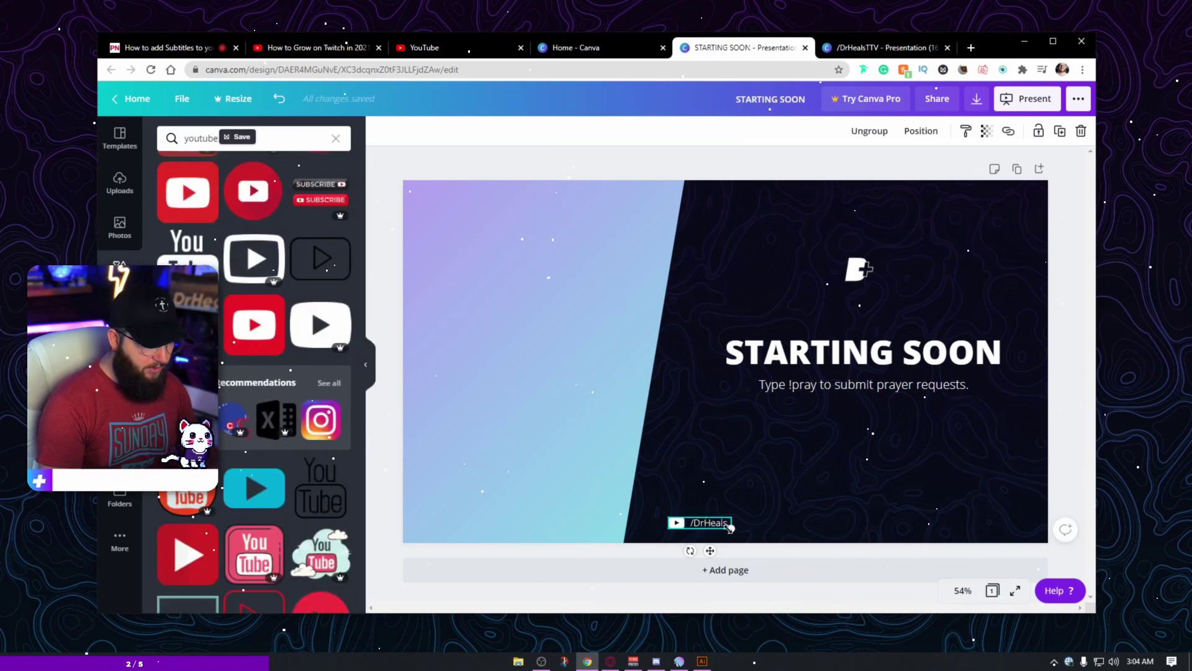
pyautogui.moveTo(731, 528); pyautogui.dragTo(872, 519)
# - Place a copy of the social label further right, ungroup it, and edit its handle text
pyautogui.click(731, 526)
pyautogui.click(856, 526)
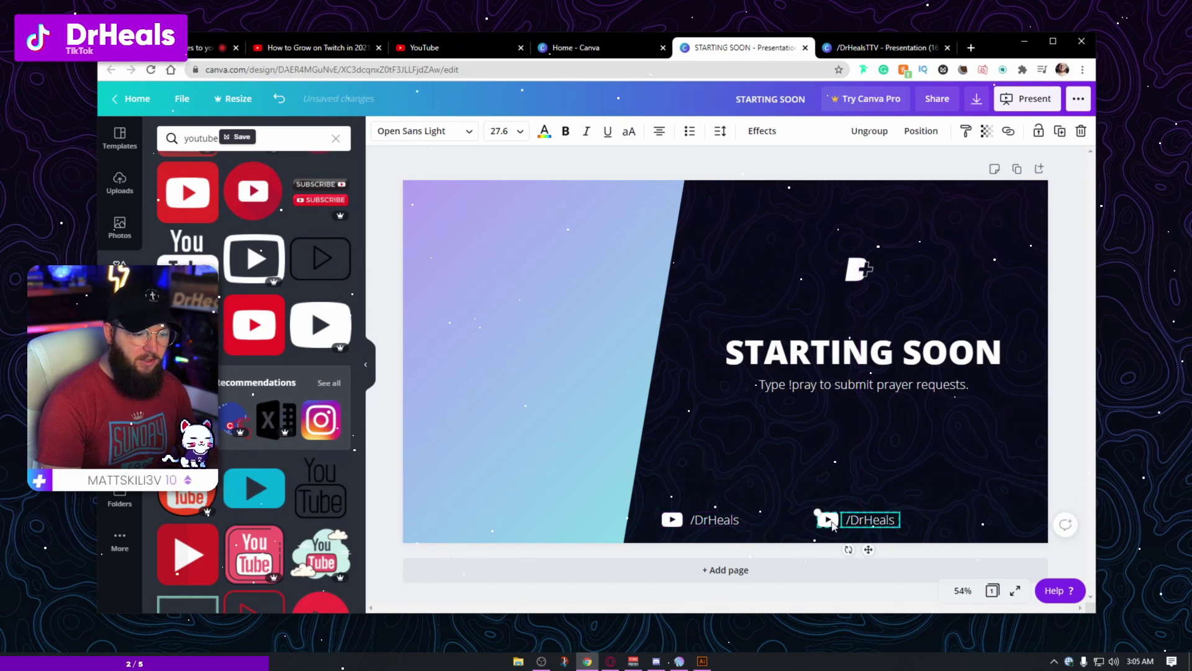
pyautogui.rightClick(833, 524)
pyautogui.click(878, 557)
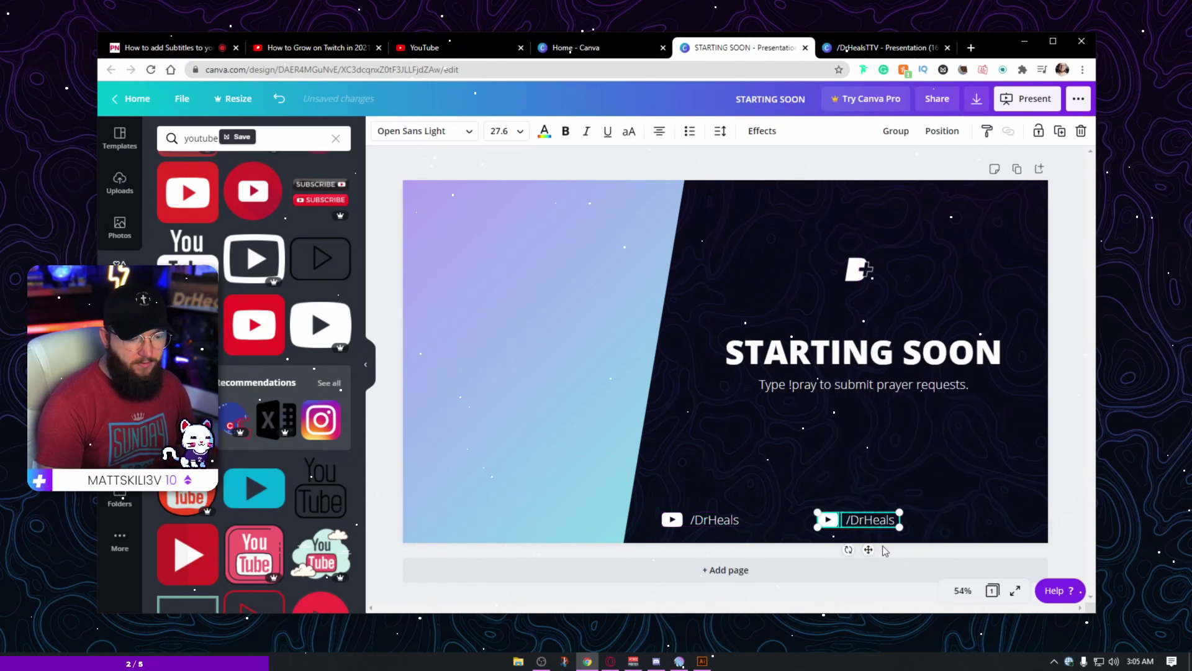
pyautogui.click(885, 551)
pyautogui.click(862, 523)
pyautogui.doubleClick(862, 523)
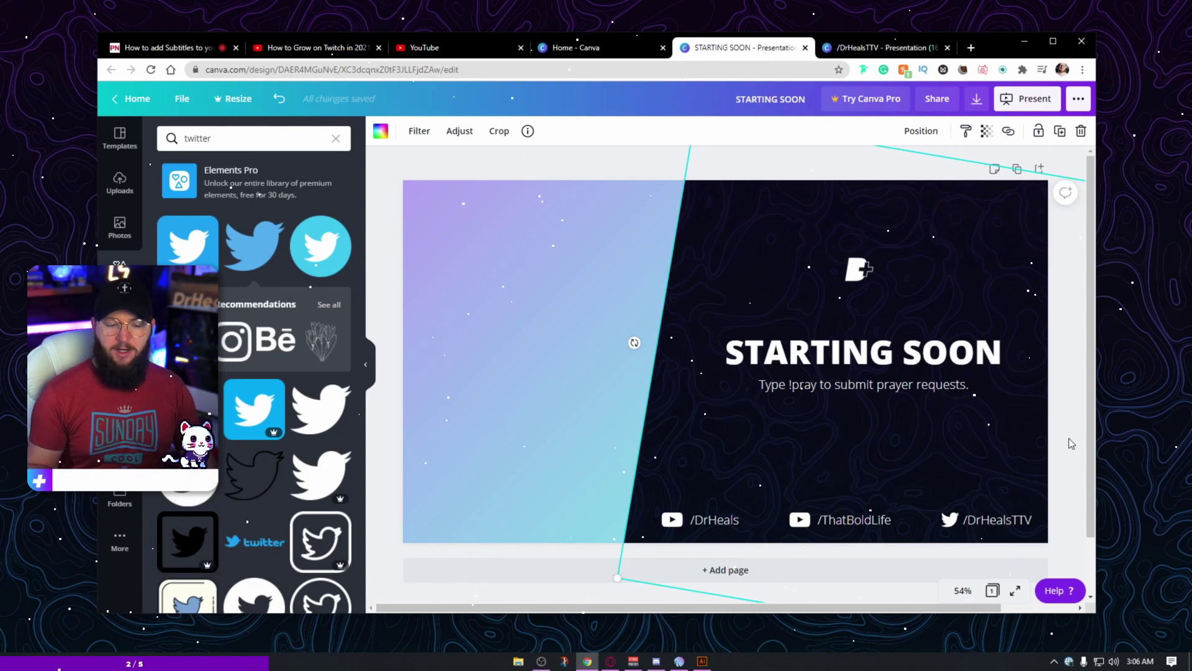
pyautogui.click(1068, 438)
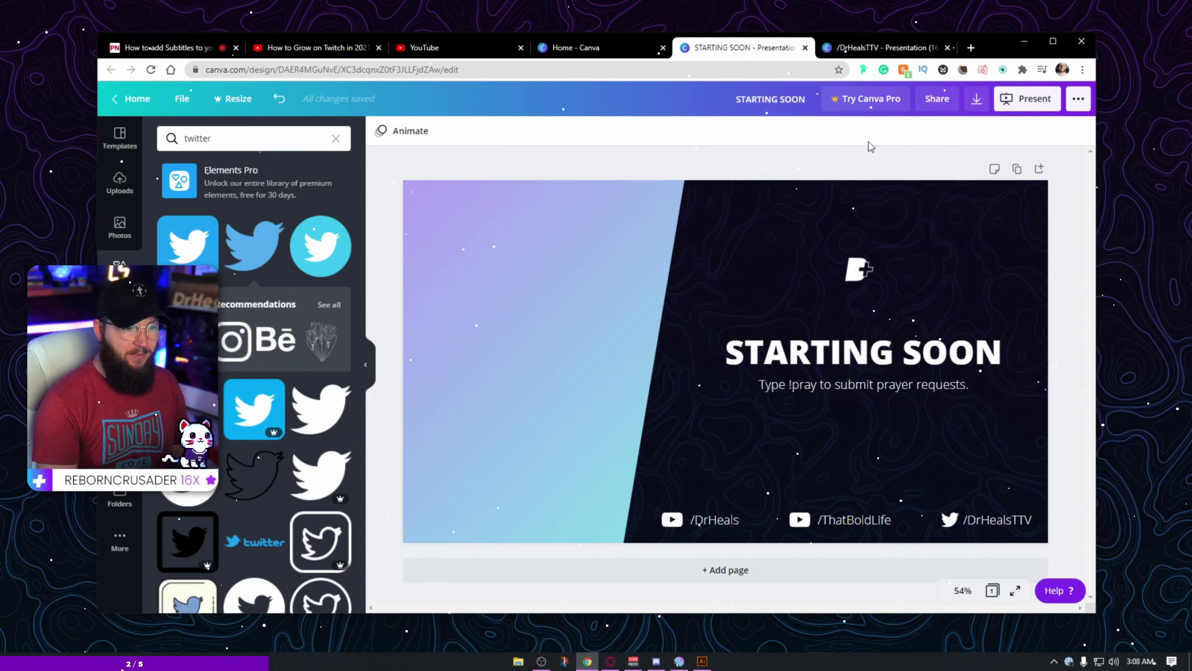
# - Choose PNG as the file type in the Download options
pyautogui.click(977, 100)
pyautogui.click(944, 182)
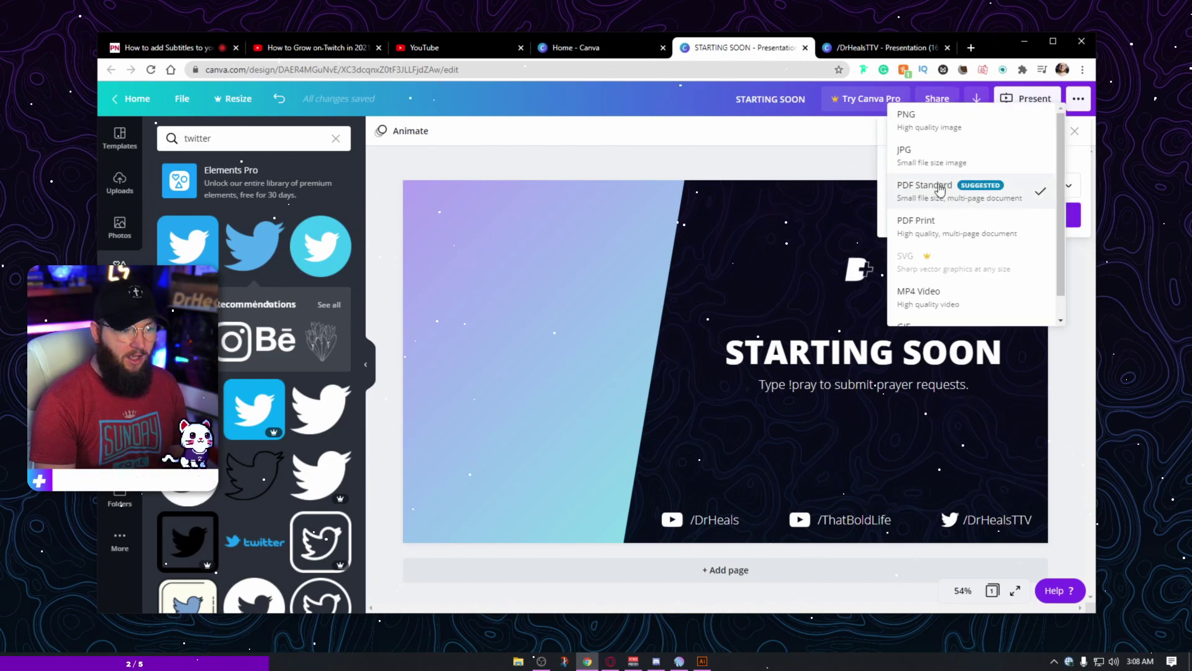
pyautogui.click(936, 123)
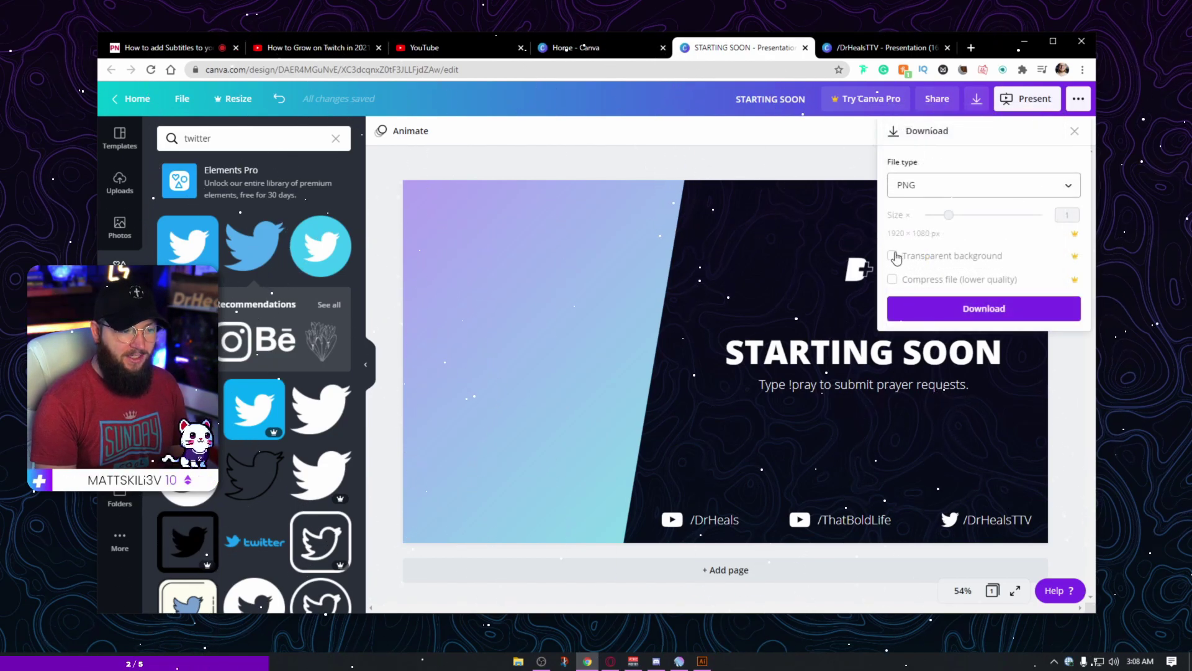
pyautogui.click(977, 100)
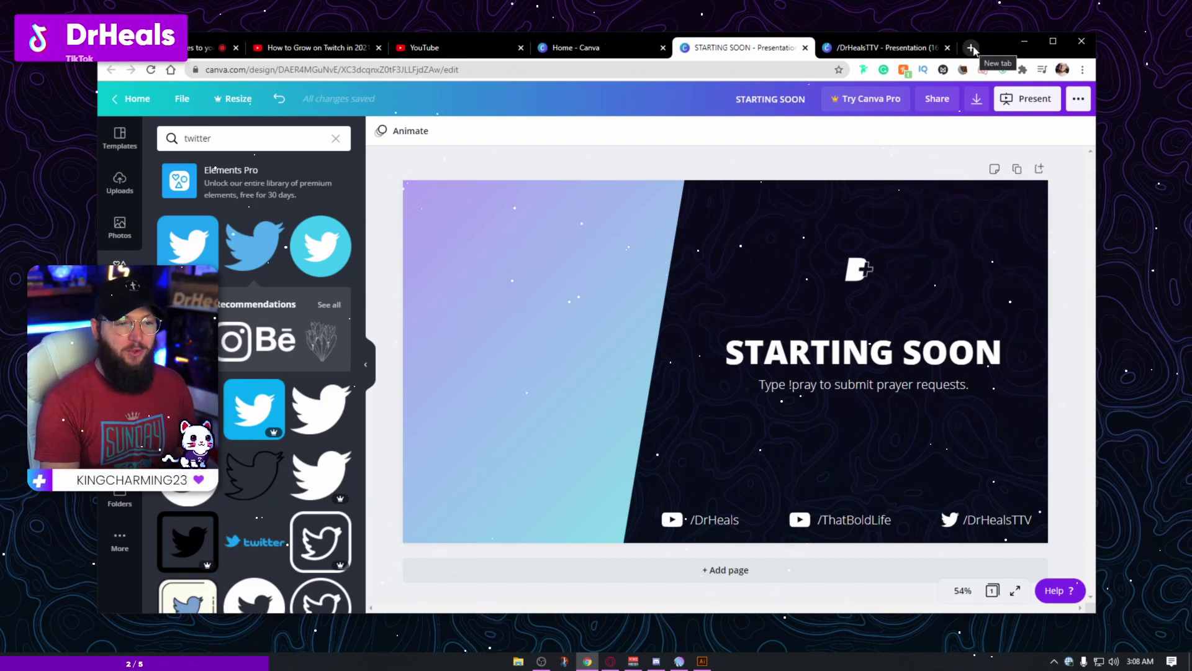
# - Search 'streamfx' in a new tab and open the GitHub StreamFX releases result
pyautogui.click(971, 48)
pyautogui.write('streamfx')
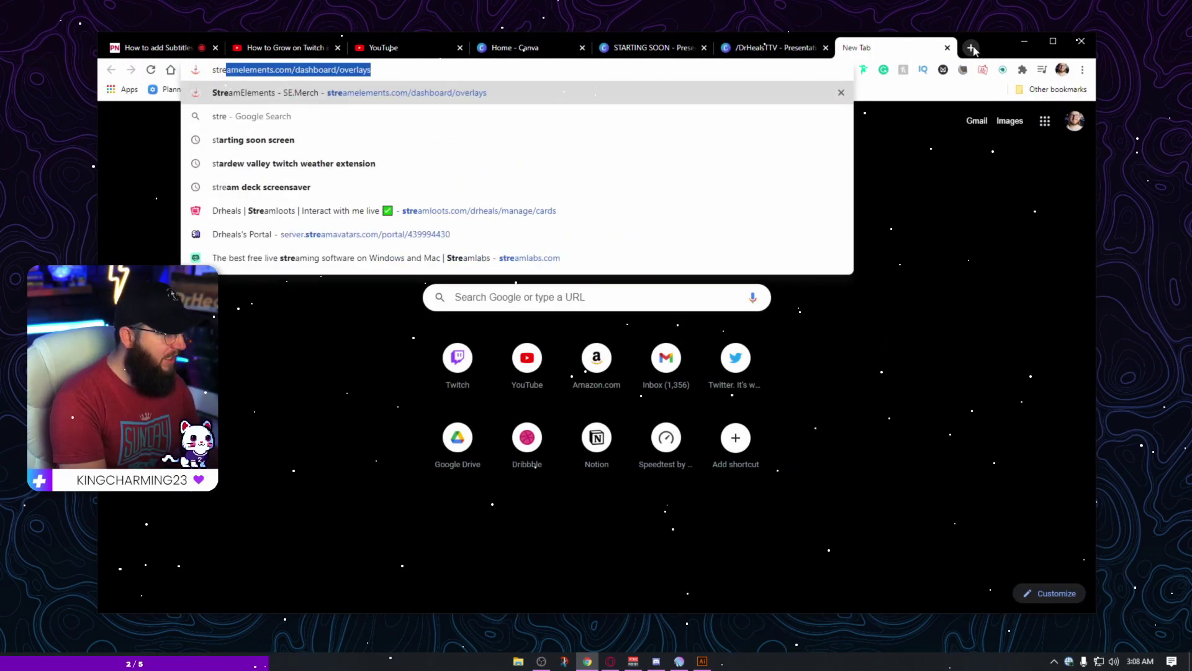
pyautogui.press('Return')
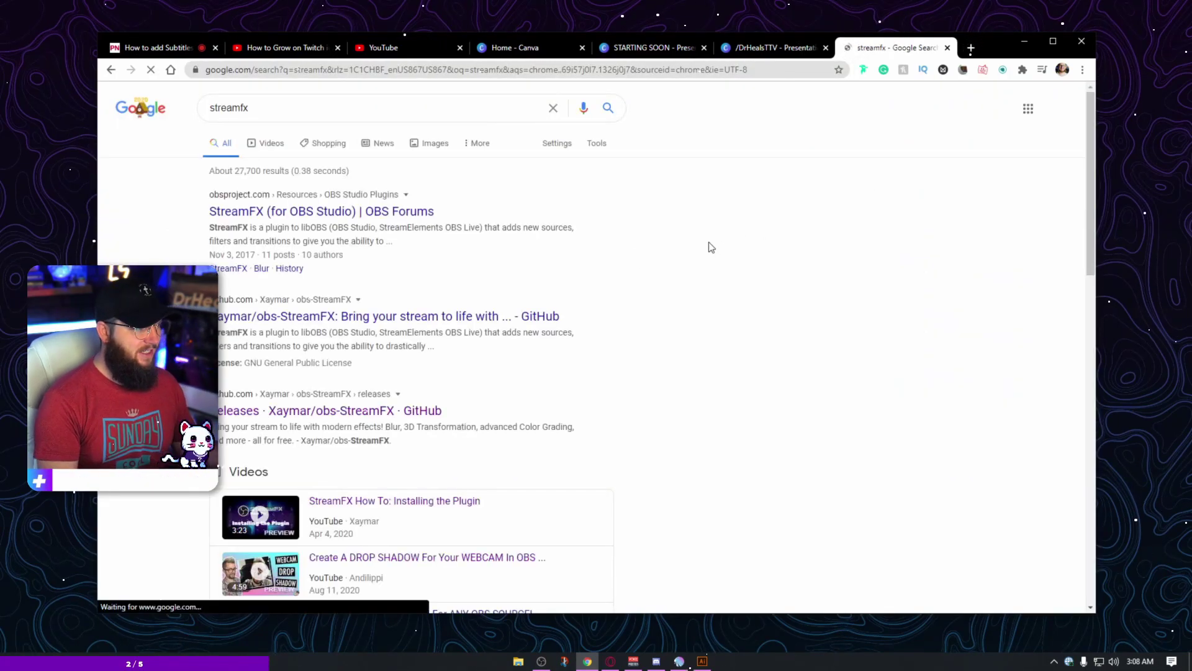
pyautogui.click(405, 212)
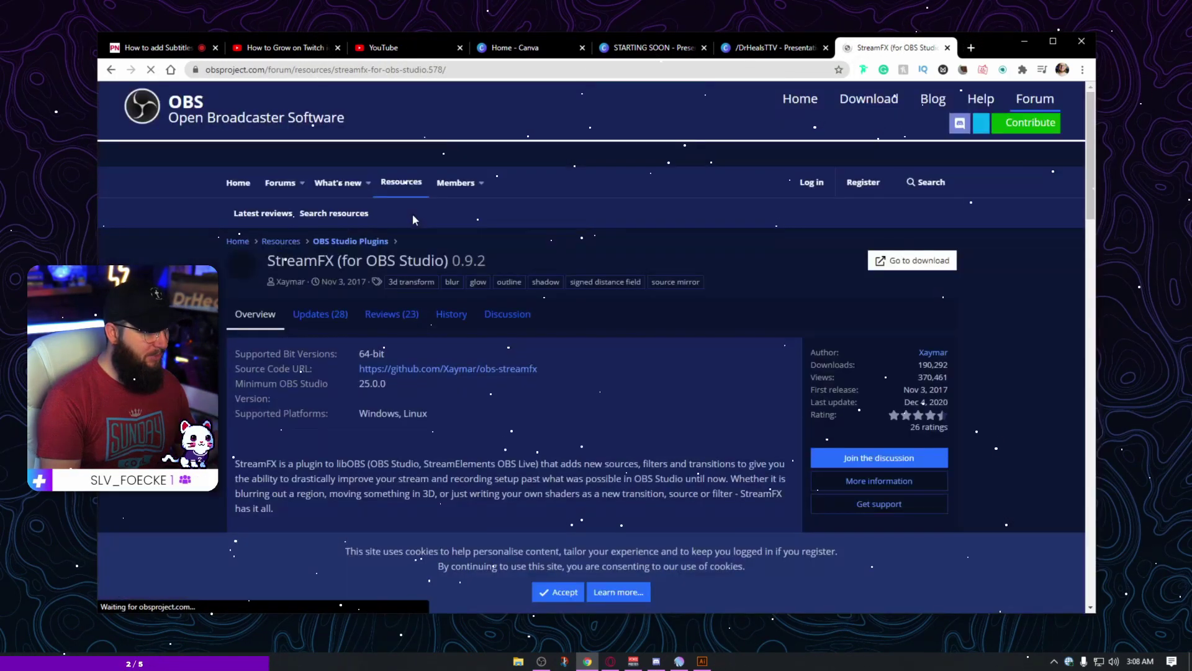
pyautogui.hotkey('alt', 'Left')
pyautogui.click(346, 411)
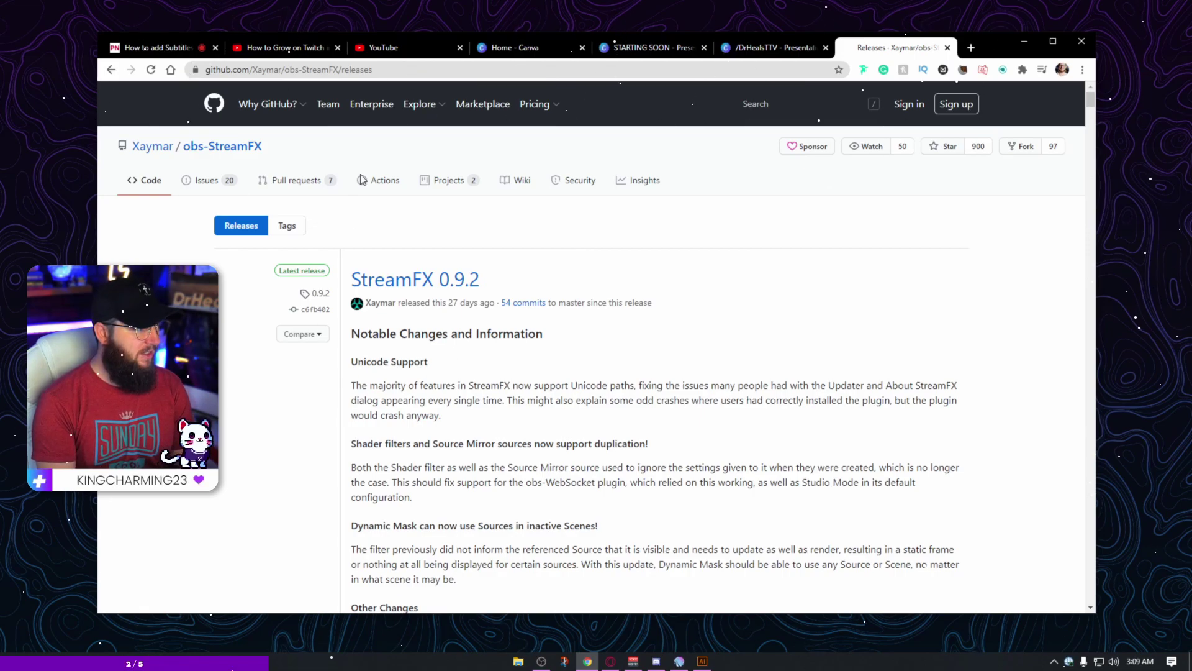
# - Scroll through the StreamFX 0.9.2 release assets, then minimize Chrome to show the desktop
pyautogui.scroll(-15, 564, 373)
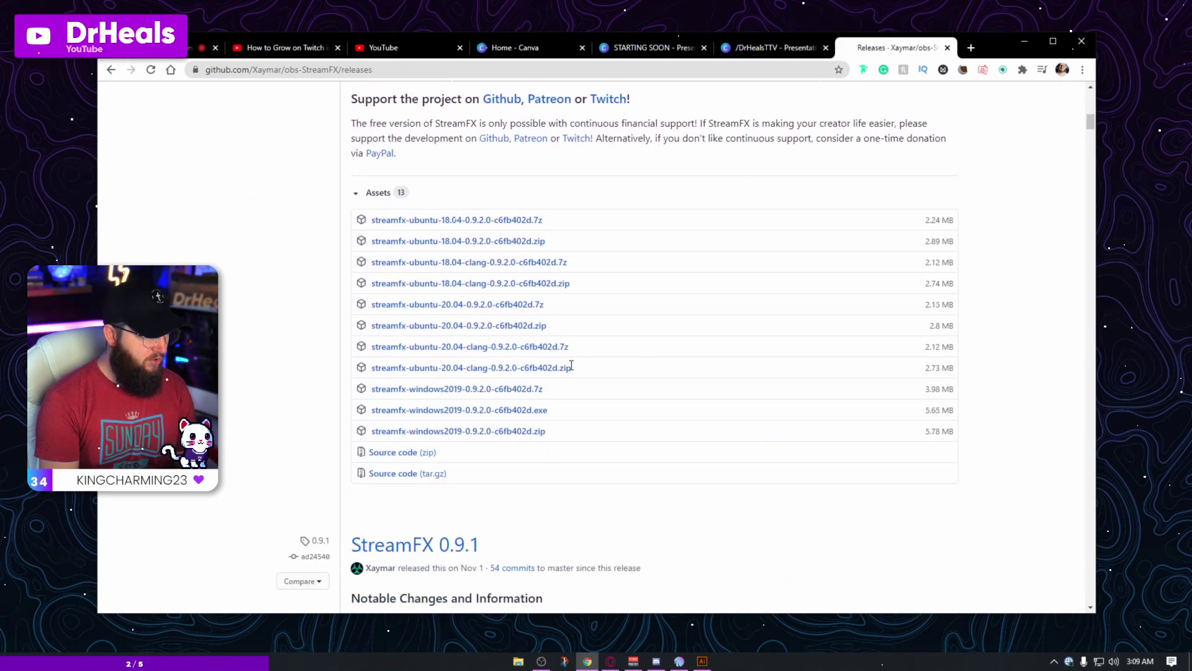
pyautogui.scroll(-1, 571, 366)
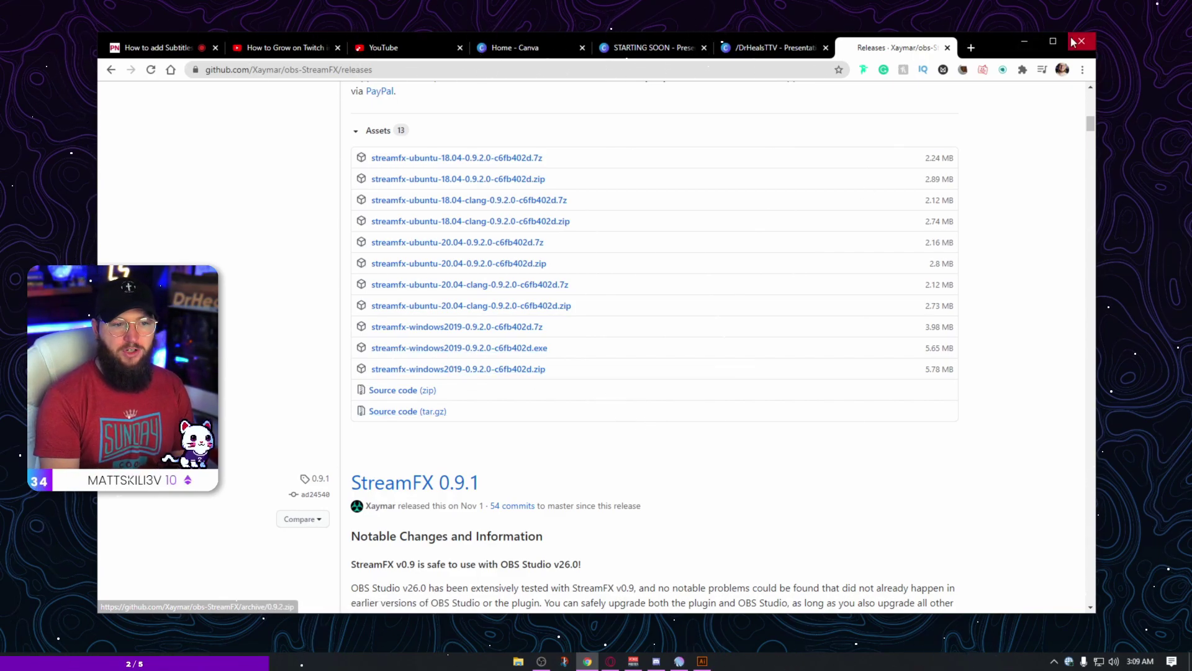
pyautogui.click(1030, 41)
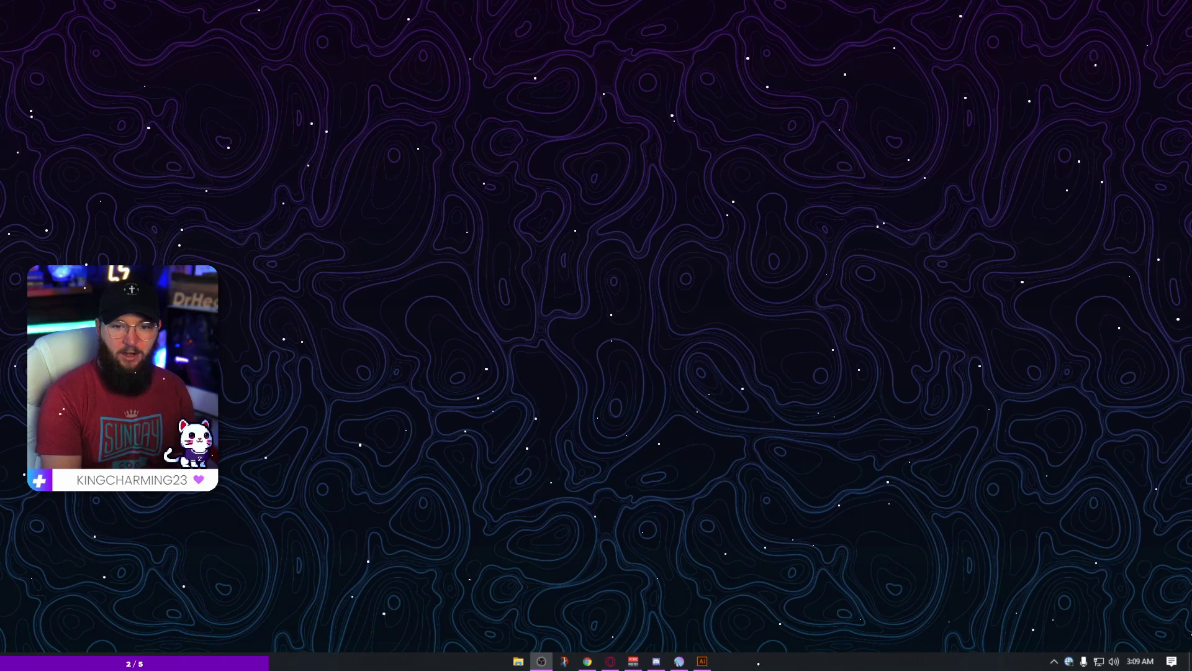
# - Bring OBS back up and add a scene named 'Starting Soon YT'
pyautogui.click(542, 661)
pyautogui.click(325, 543)
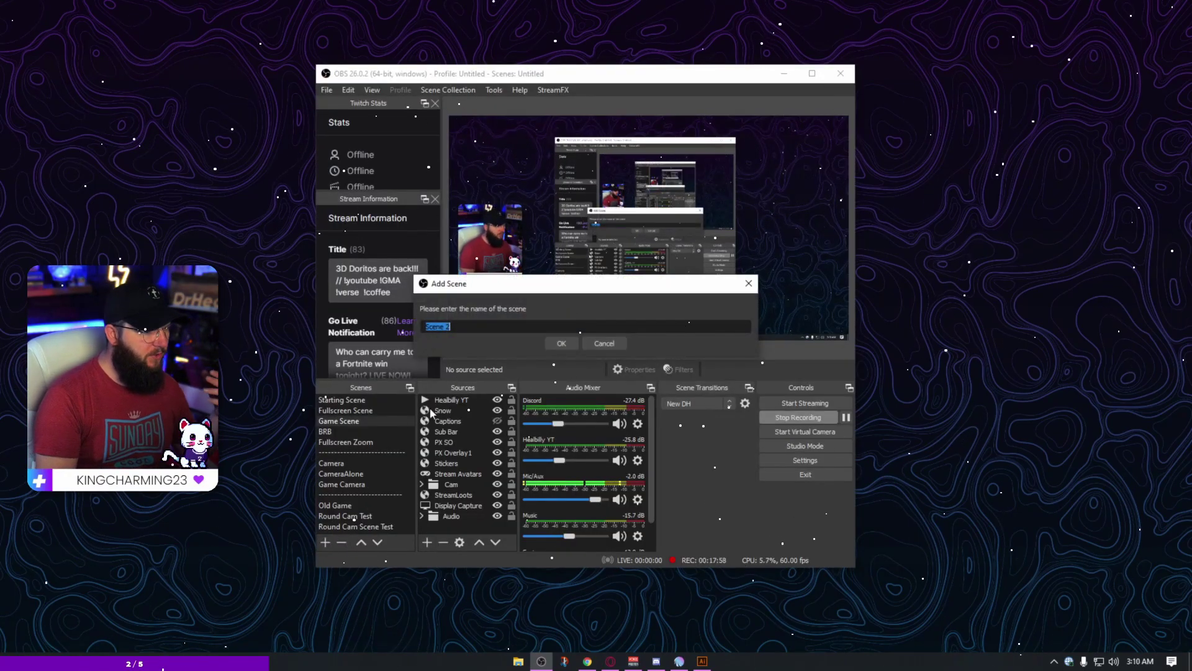
pyautogui.write('St')
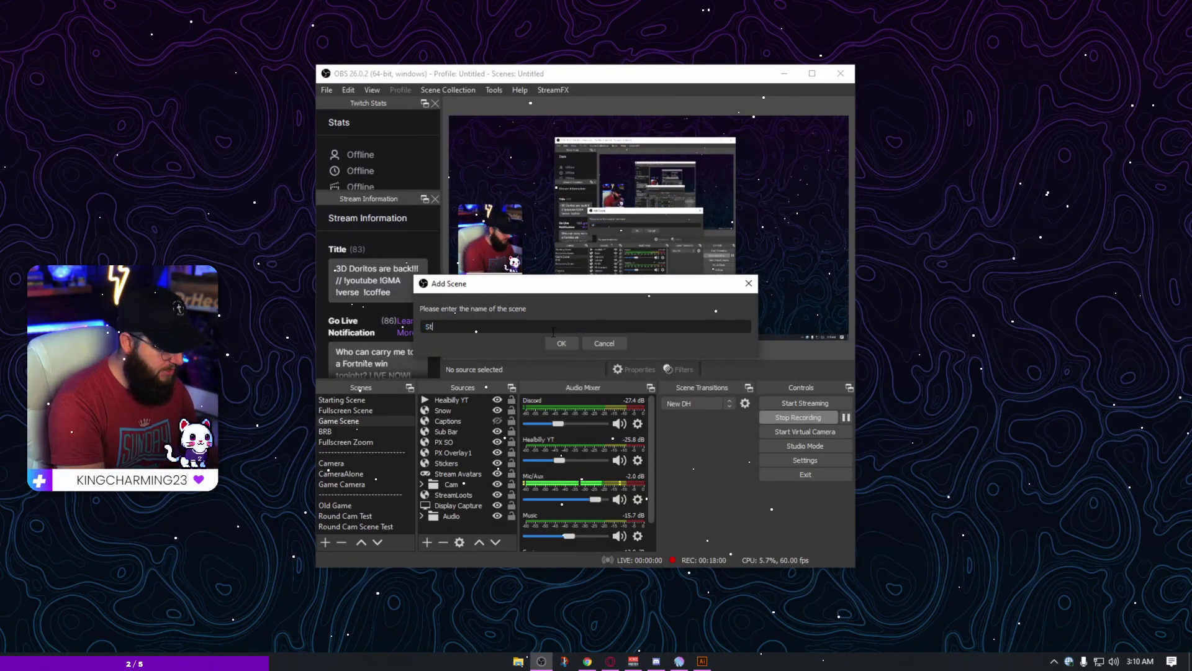
pyautogui.write('arting Soon')
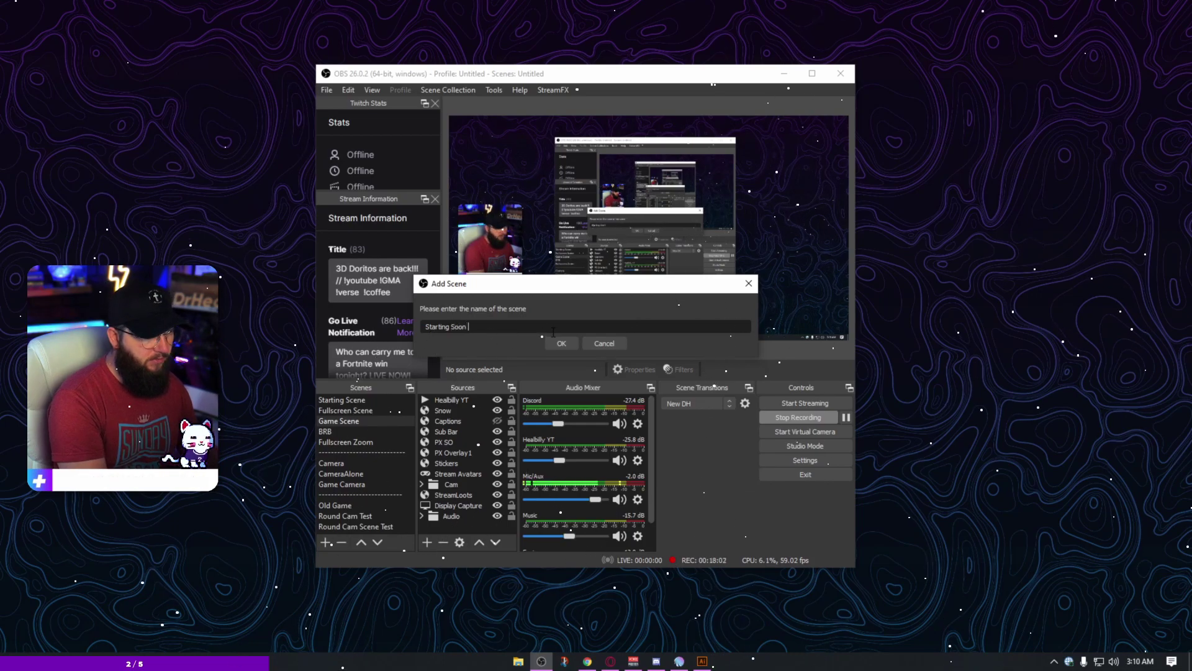
pyautogui.write(' YT')
pyautogui.click(561, 343)
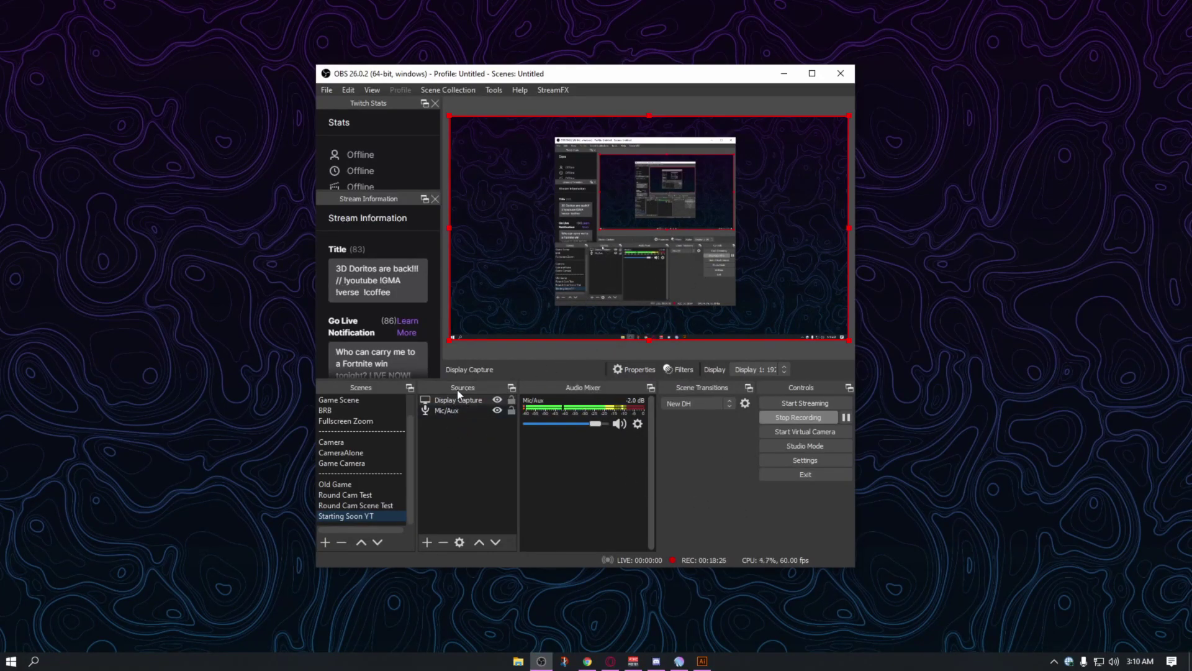
# - Add the existing C9201 video capture device to the scene and enlarge it in the preview
pyautogui.click(426, 542)
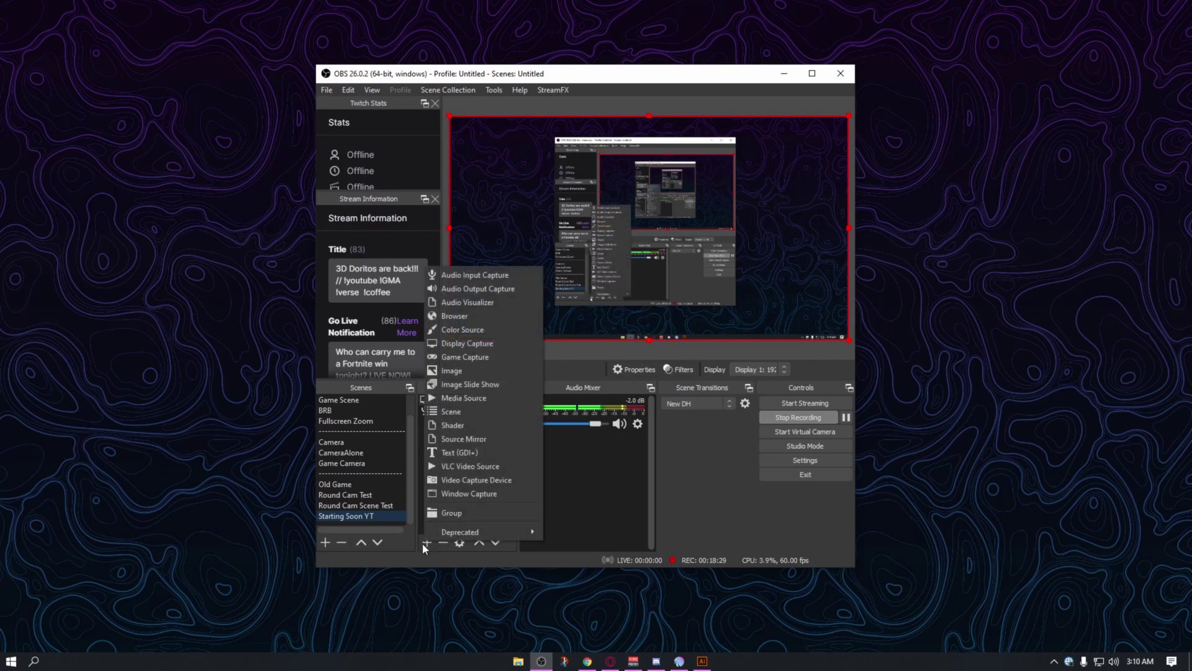
pyautogui.click(484, 479)
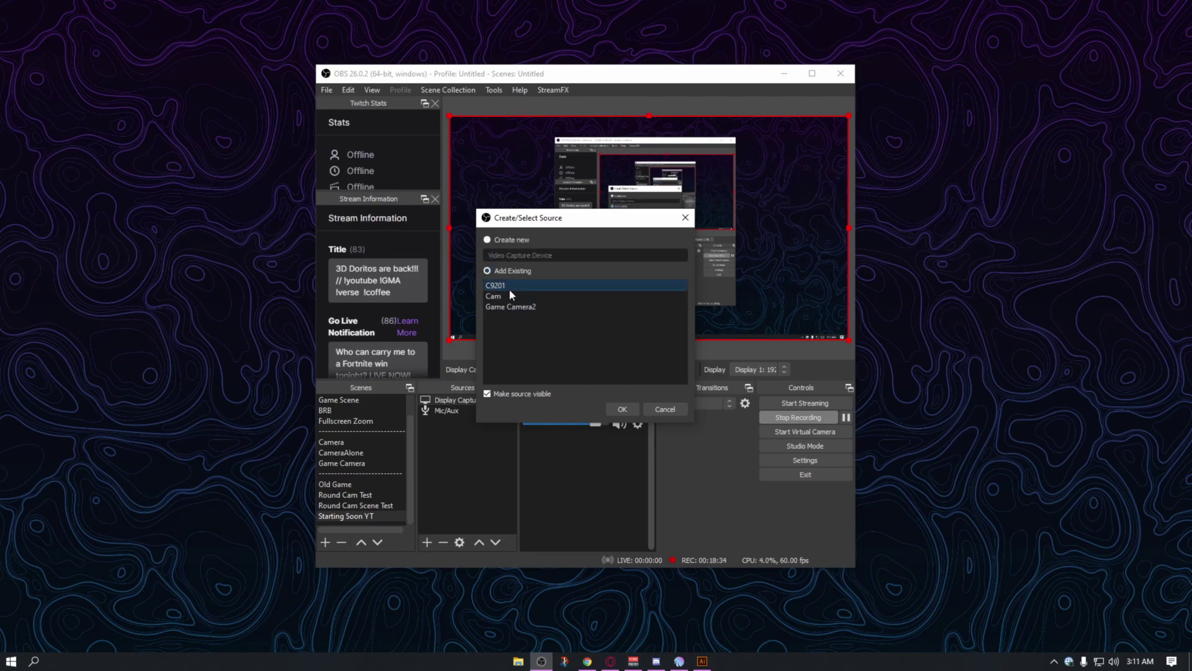
pyautogui.click(620, 408)
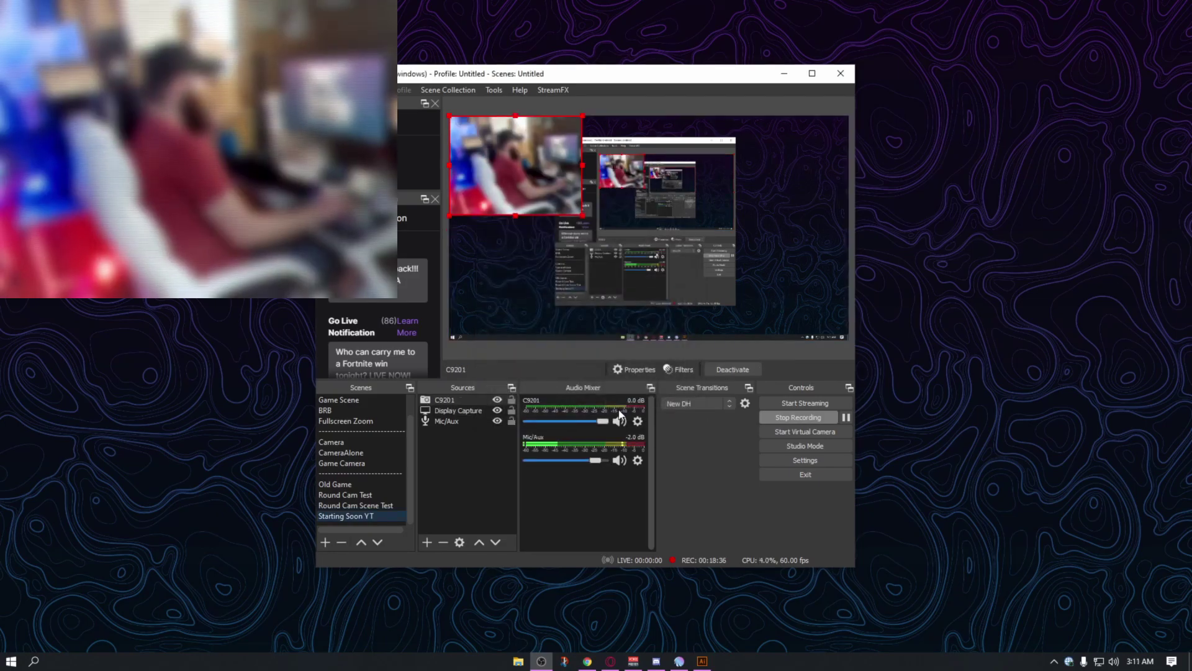
pyautogui.moveTo(582, 222); pyautogui.dragTo(620, 250)
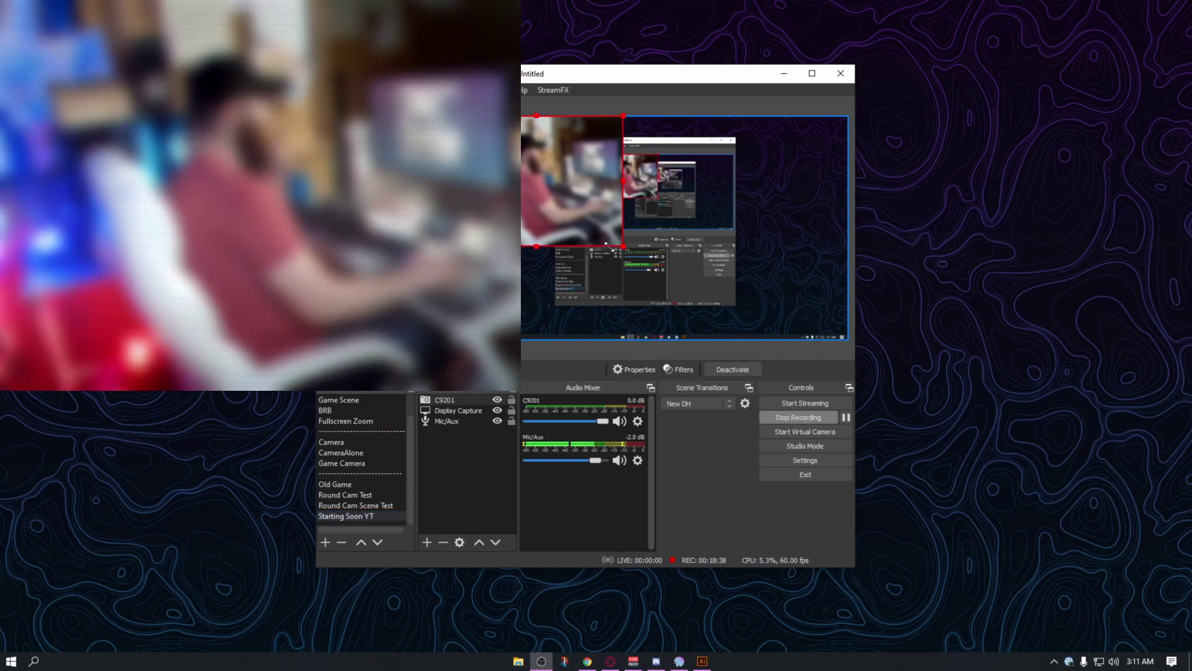
pyautogui.rightClick(465, 396)
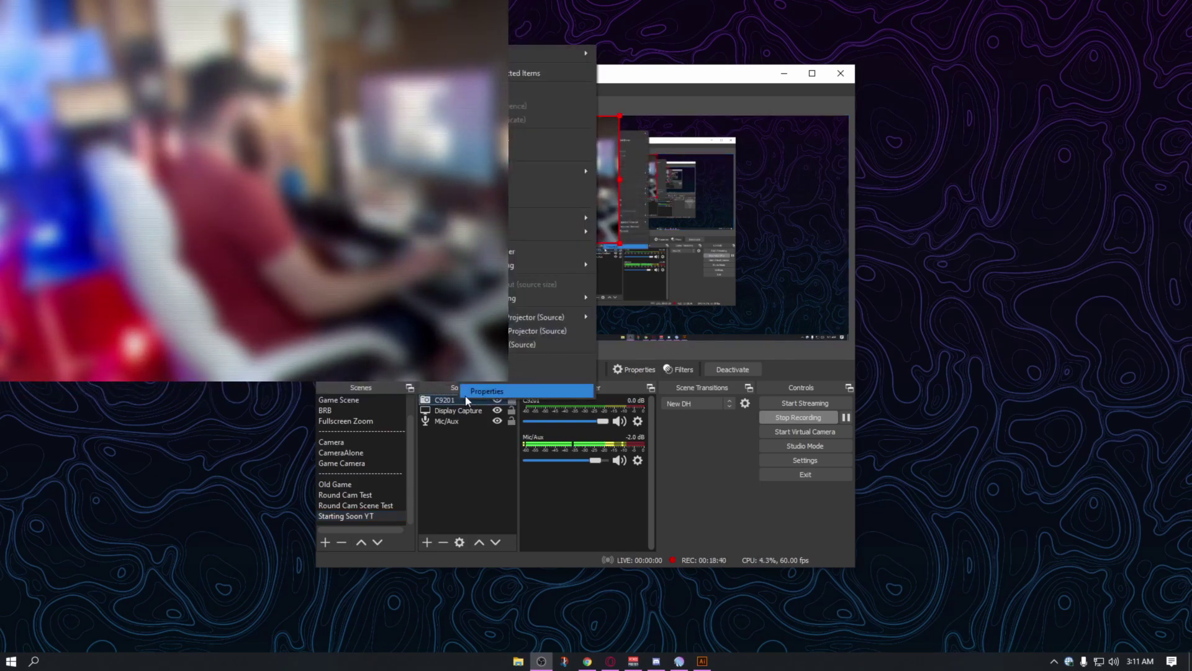
pyautogui.click(477, 381)
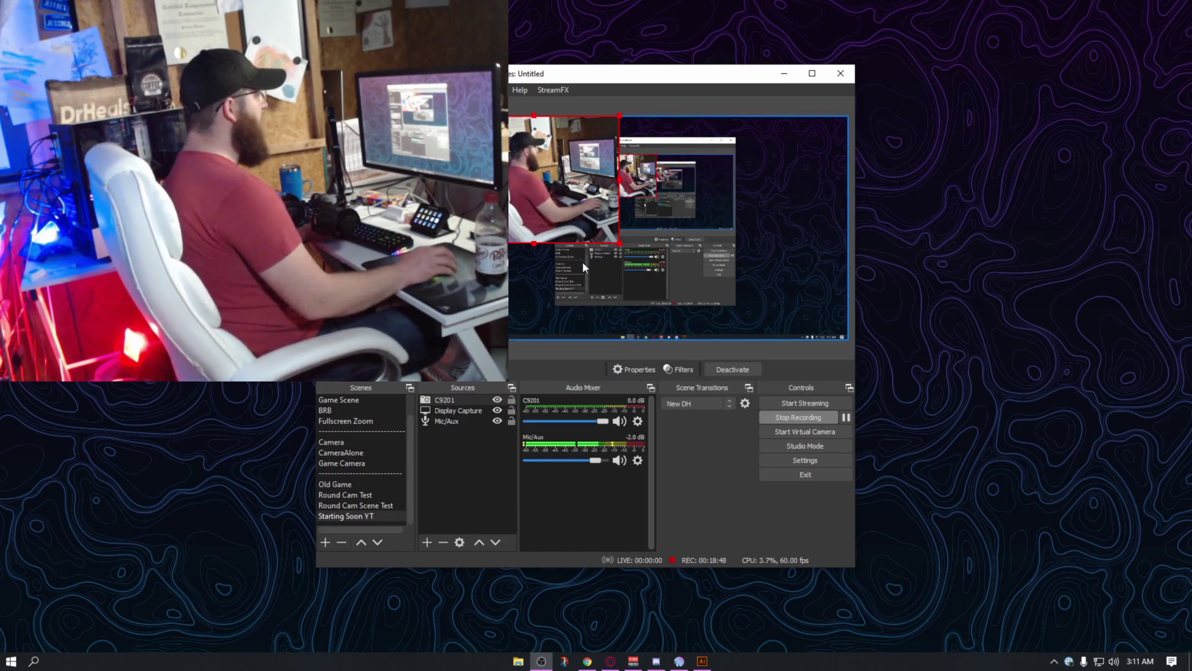
pyautogui.moveTo(620, 242); pyautogui.dragTo(670, 340)
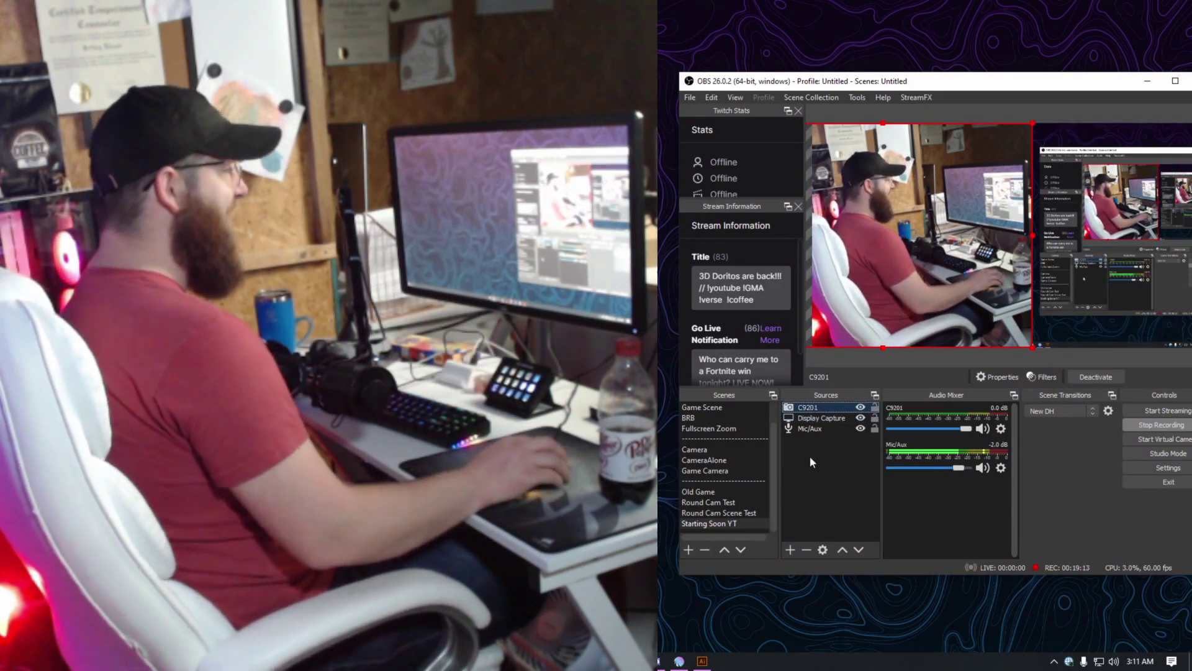
# - Open the C9201 Filters window and review the Blur and Shader filter settings
pyautogui.rightClick(820, 409)
pyautogui.click(833, 391)
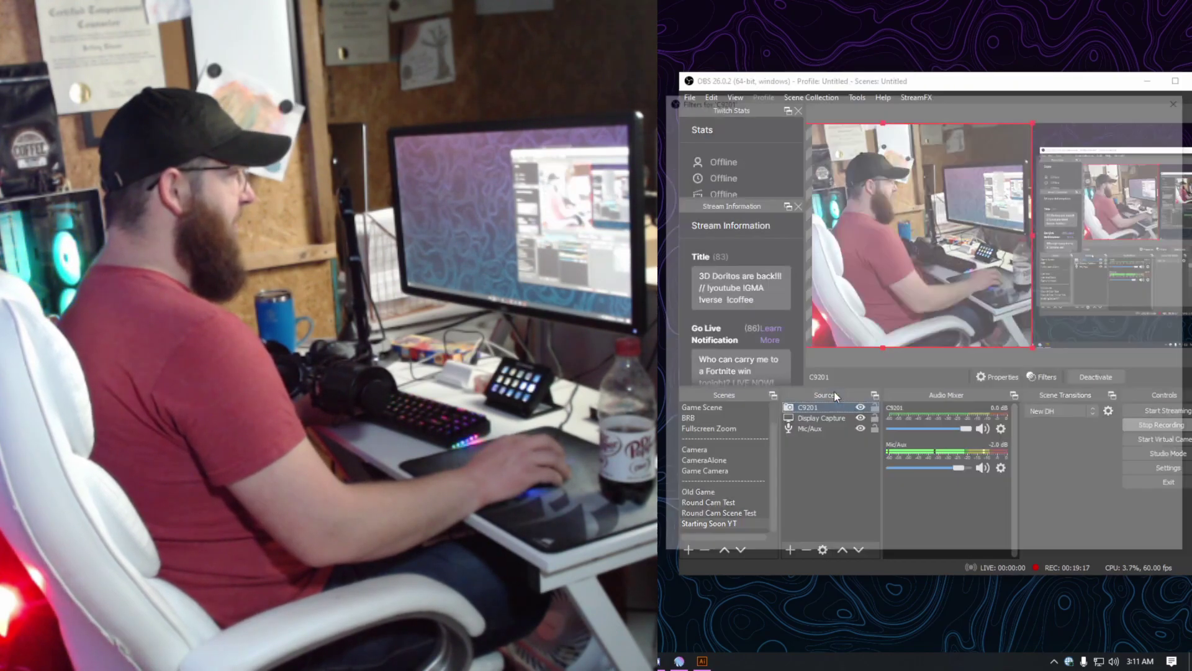
pyautogui.moveTo(774, 100); pyautogui.dragTo(856, 90)
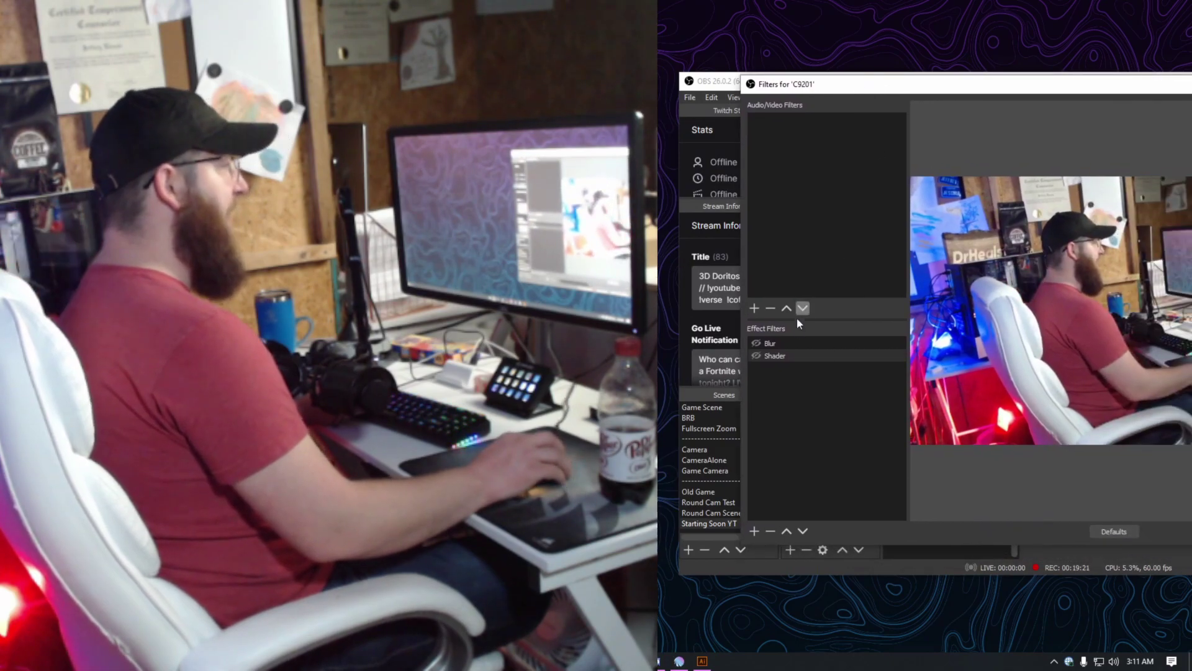
pyautogui.click(777, 344)
pyautogui.click(752, 532)
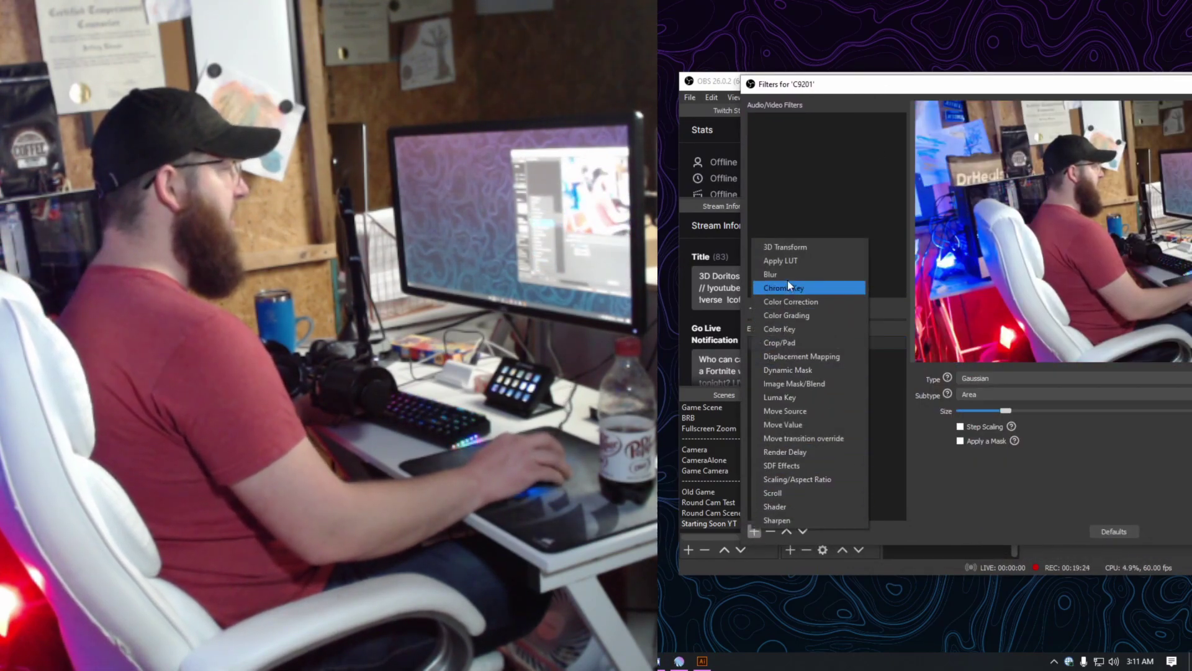
pyautogui.click(823, 92)
pyautogui.click(781, 358)
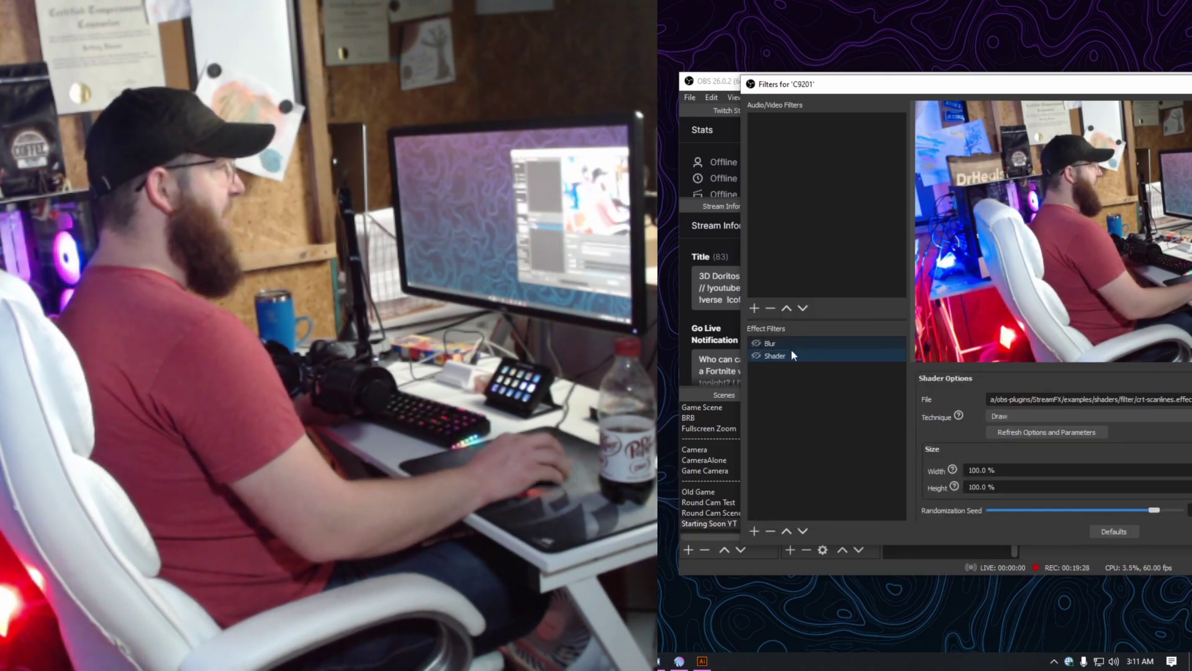
# - Enable both the Blur and scanline Shader filters, then close the Filters window
pyautogui.click(757, 354)
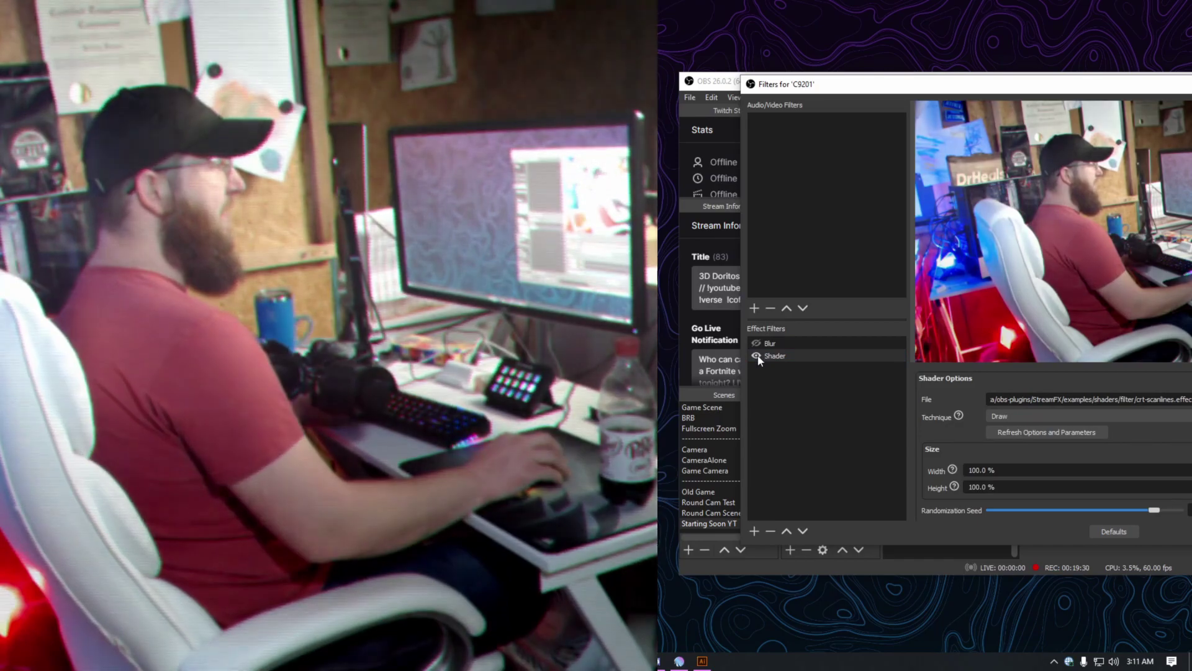
pyautogui.click(756, 356)
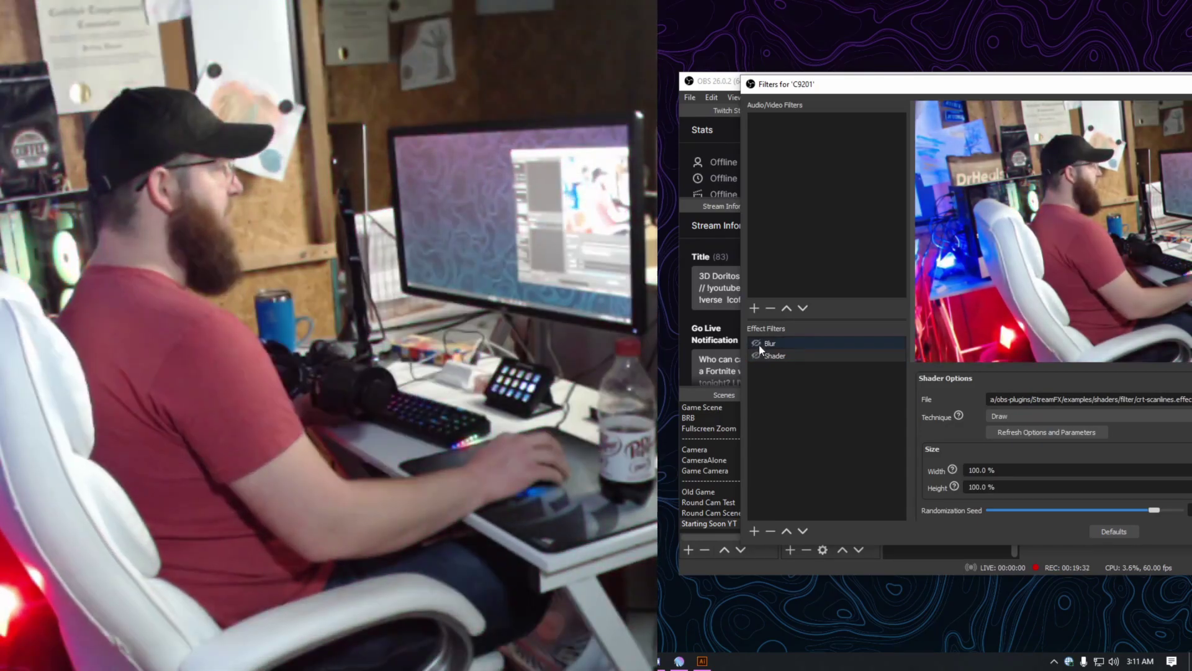
pyautogui.click(756, 343)
pyautogui.click(757, 356)
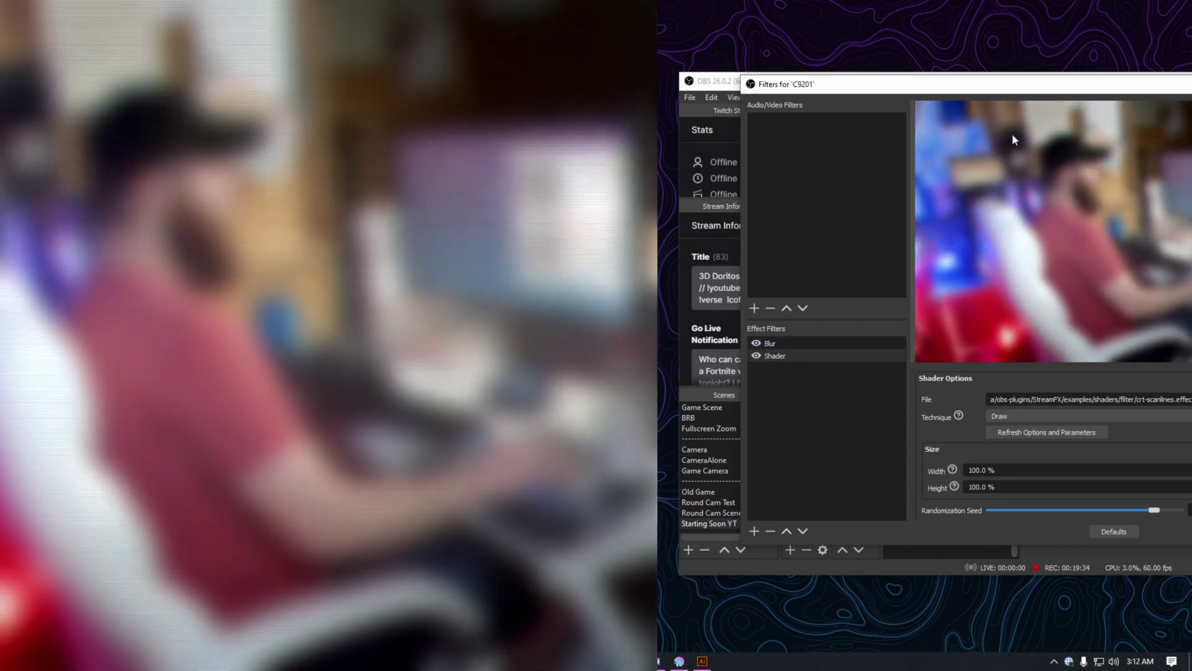
pyautogui.moveTo(992, 92); pyautogui.dragTo(911, 89)
pyautogui.click(1081, 81)
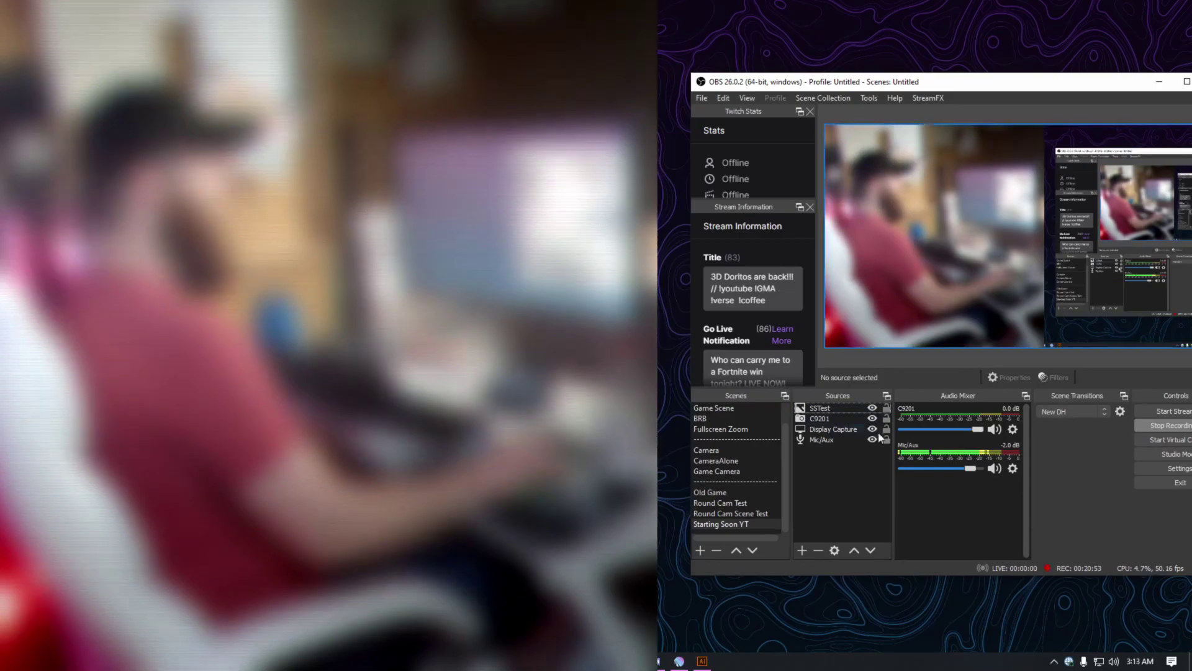
# - Add the existing SSTest image source to the Starting Soon YT scene
pyautogui.click(802, 551)
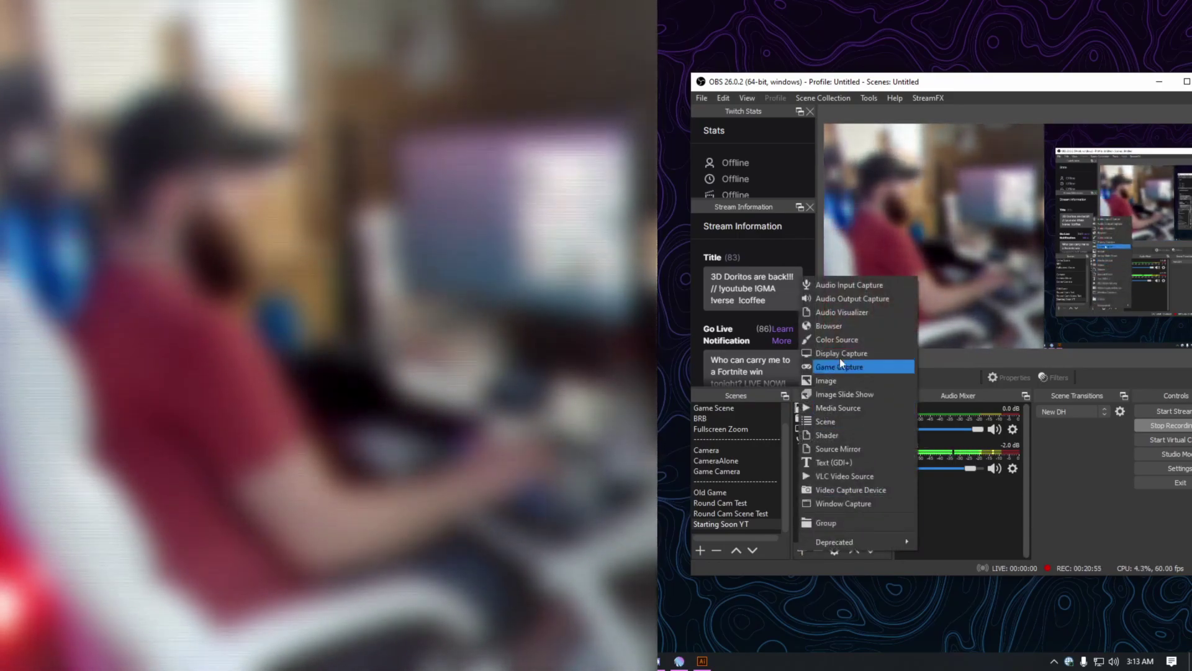
pyautogui.click(843, 382)
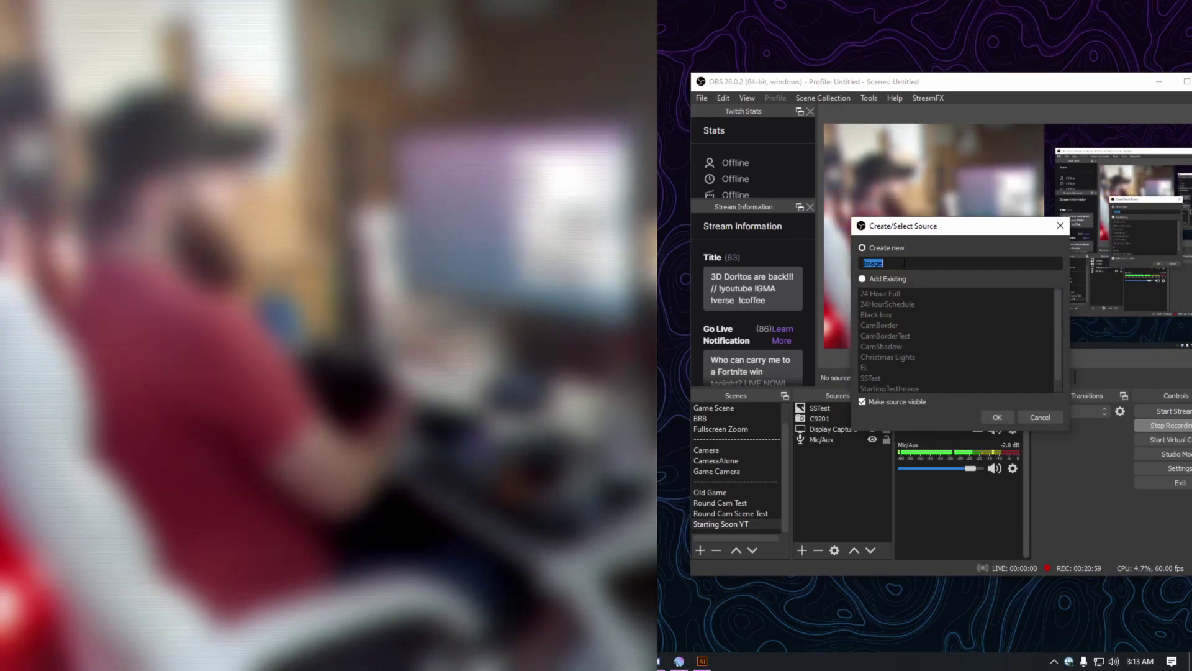
pyautogui.click(862, 279)
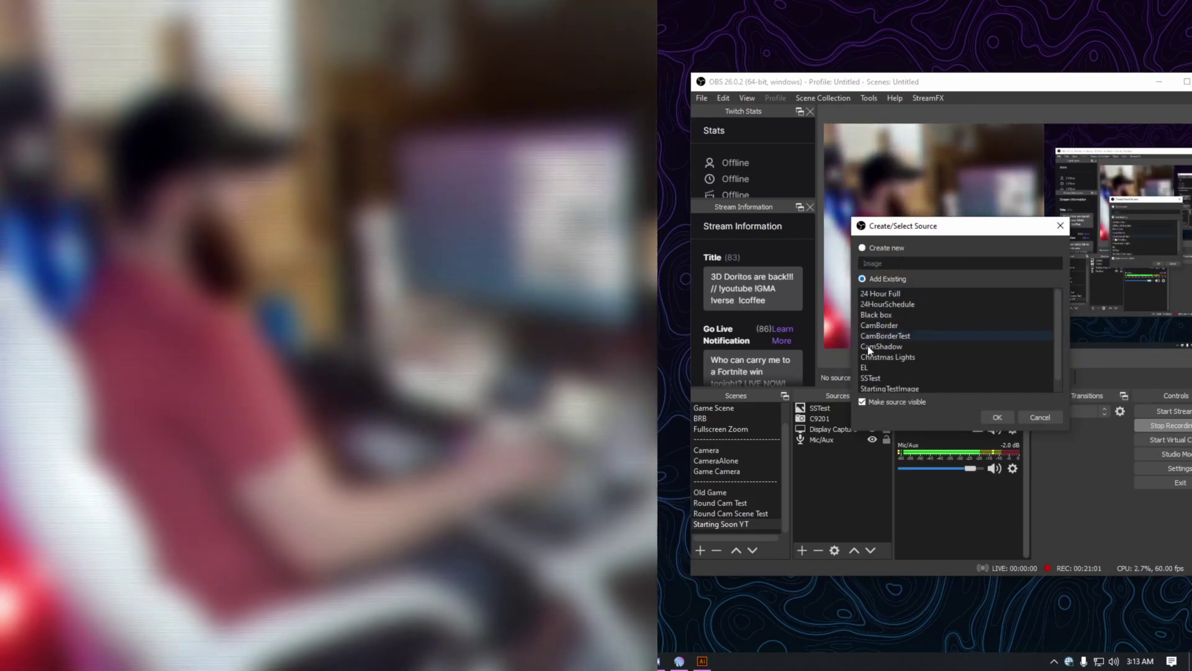
pyautogui.click(871, 378)
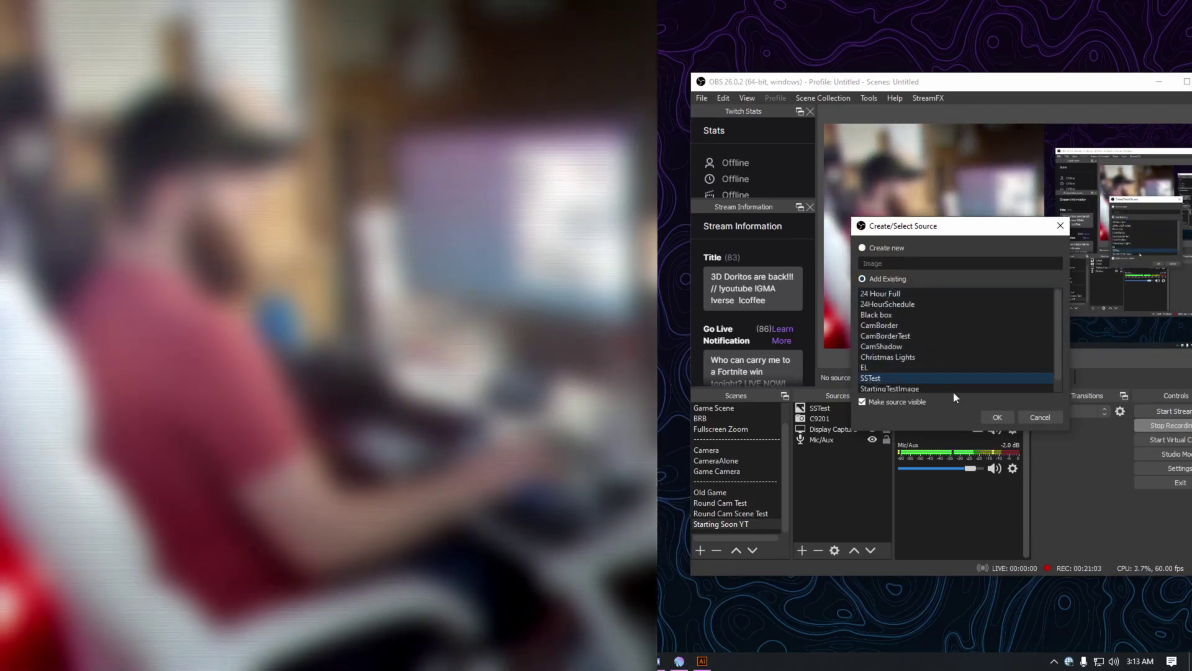
pyautogui.click(999, 417)
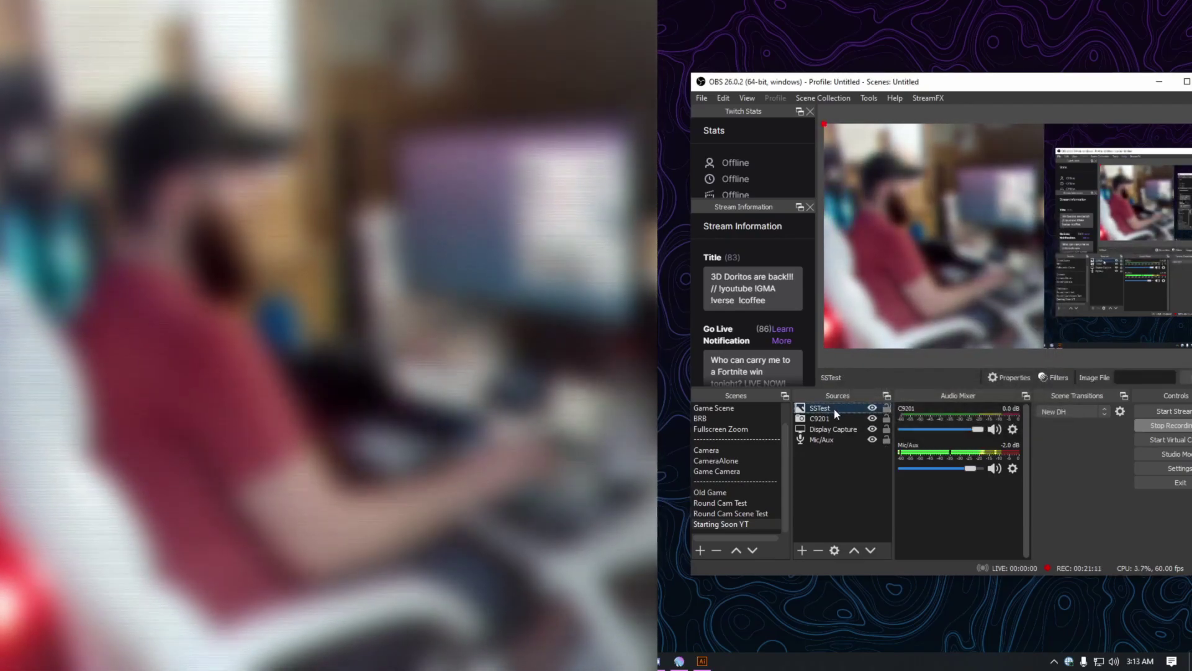
# - Browse for SSTest's image file, navigating to the Desktop's Container folder
pyautogui.doubleClick(835, 408)
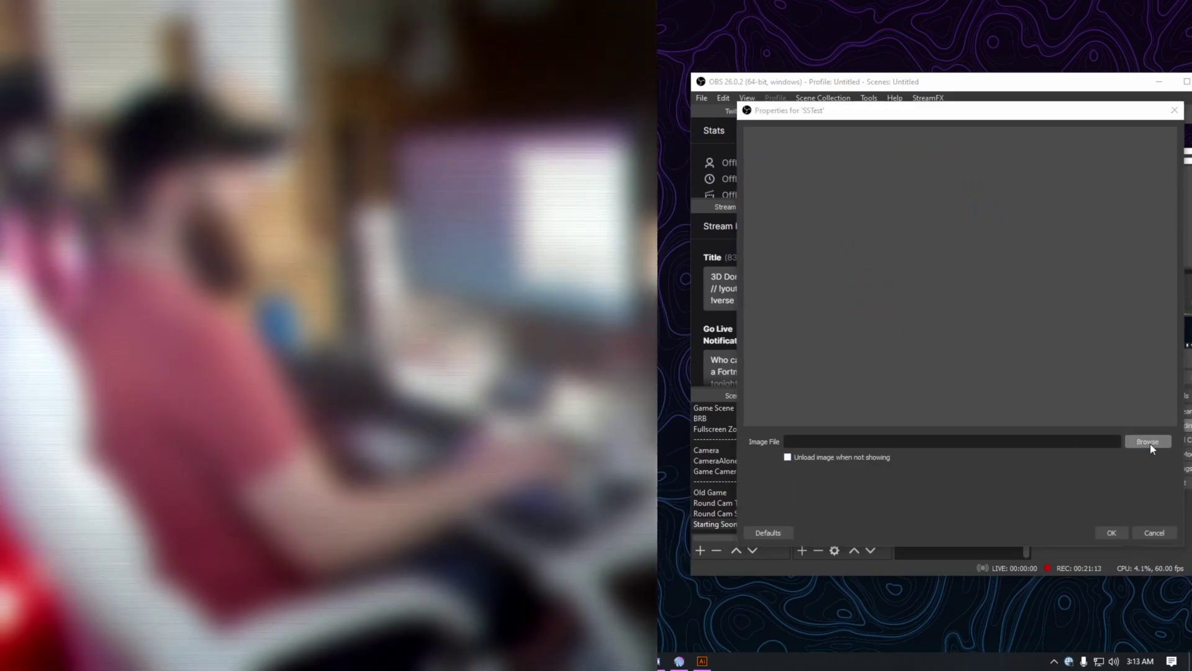
pyautogui.click(1149, 442)
pyautogui.scroll(2, 823, 250)
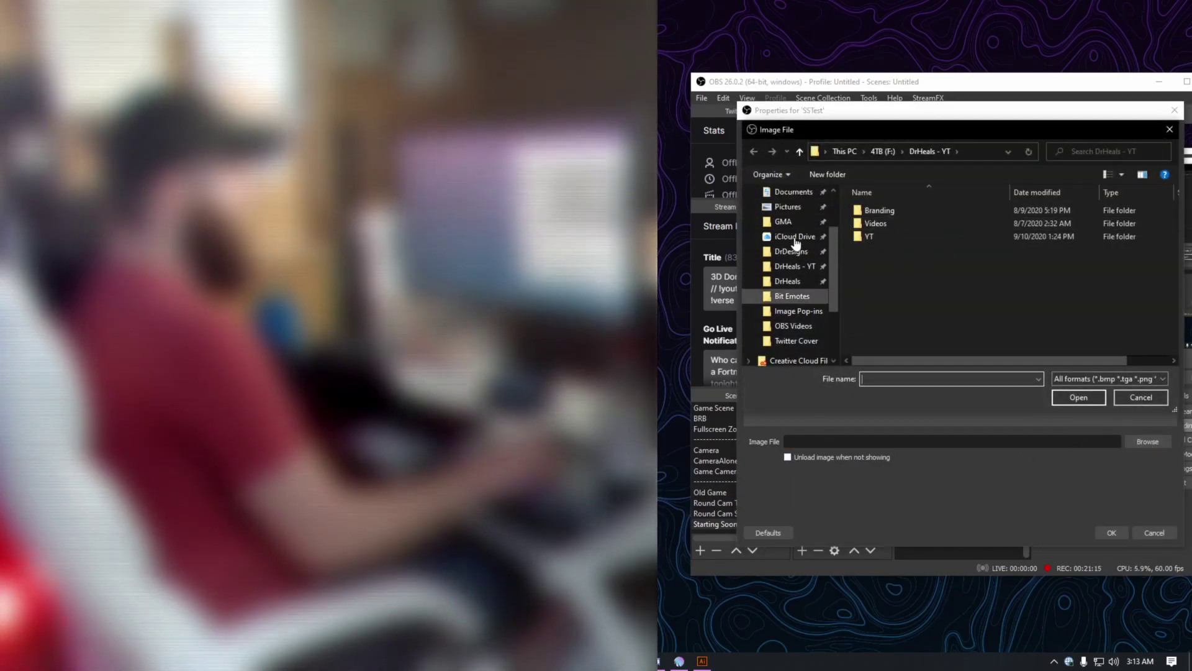
pyautogui.scroll(1, 810, 239)
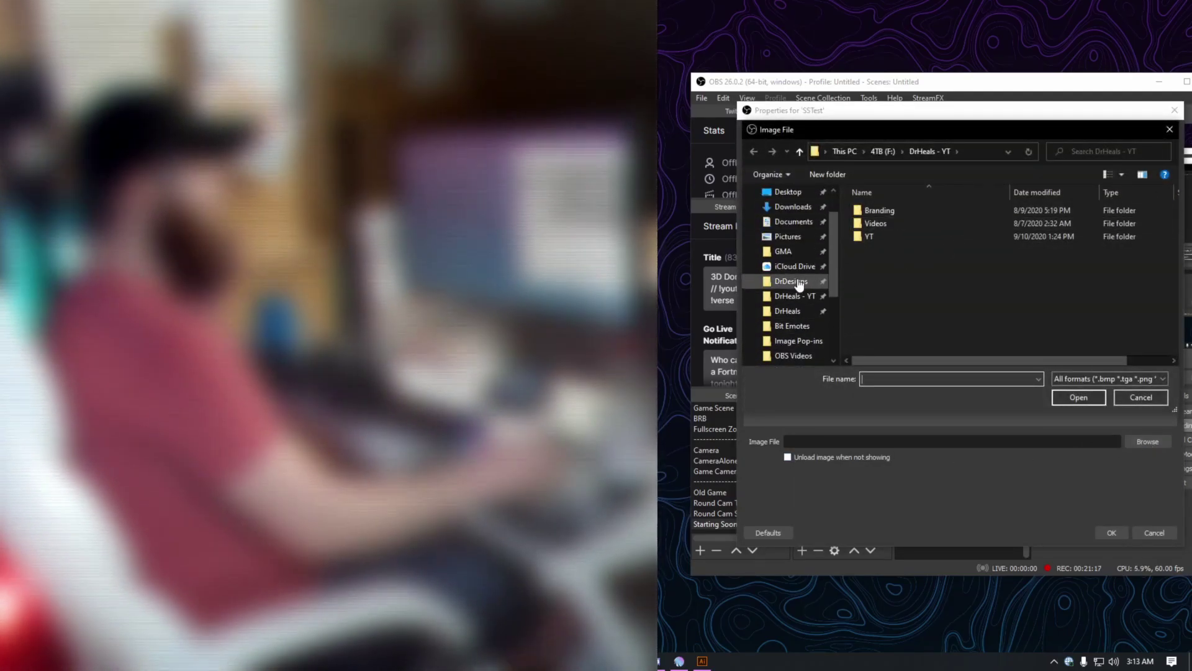
pyautogui.scroll(1, 805, 231)
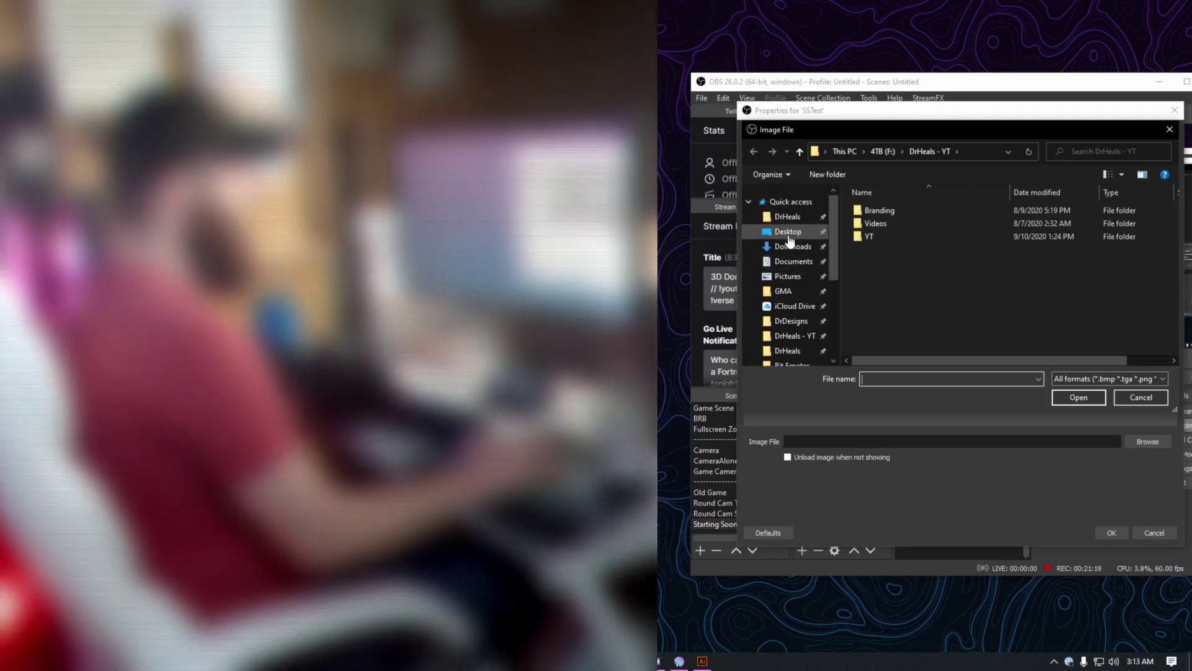
pyautogui.click(801, 231)
pyautogui.doubleClick(883, 222)
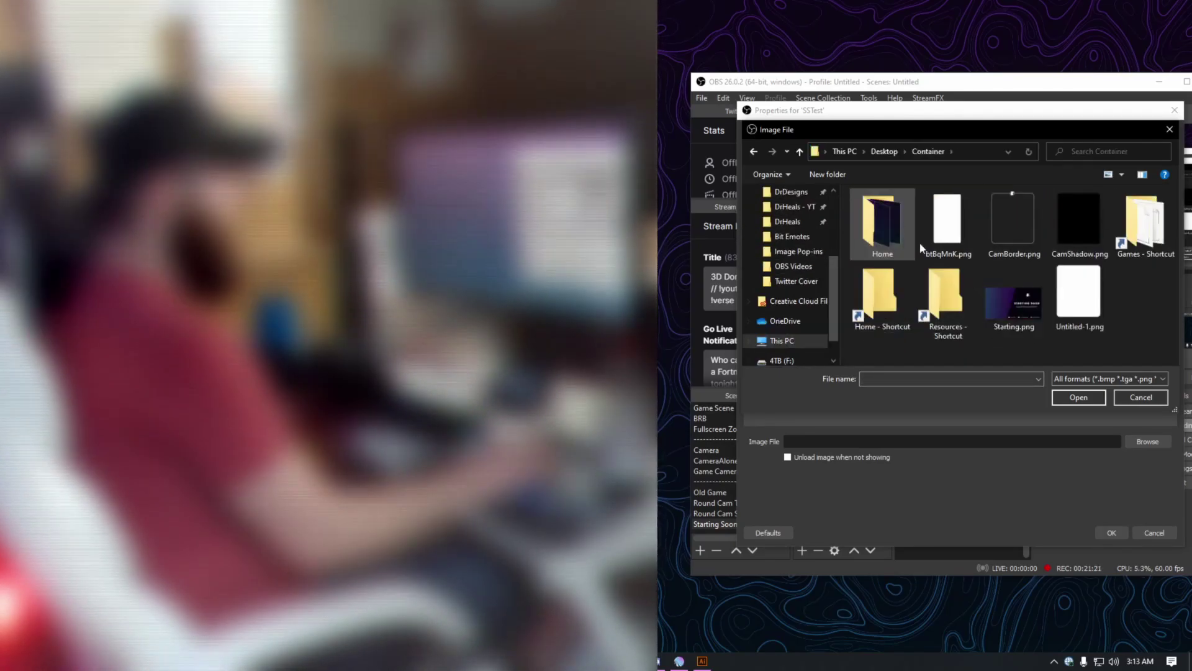